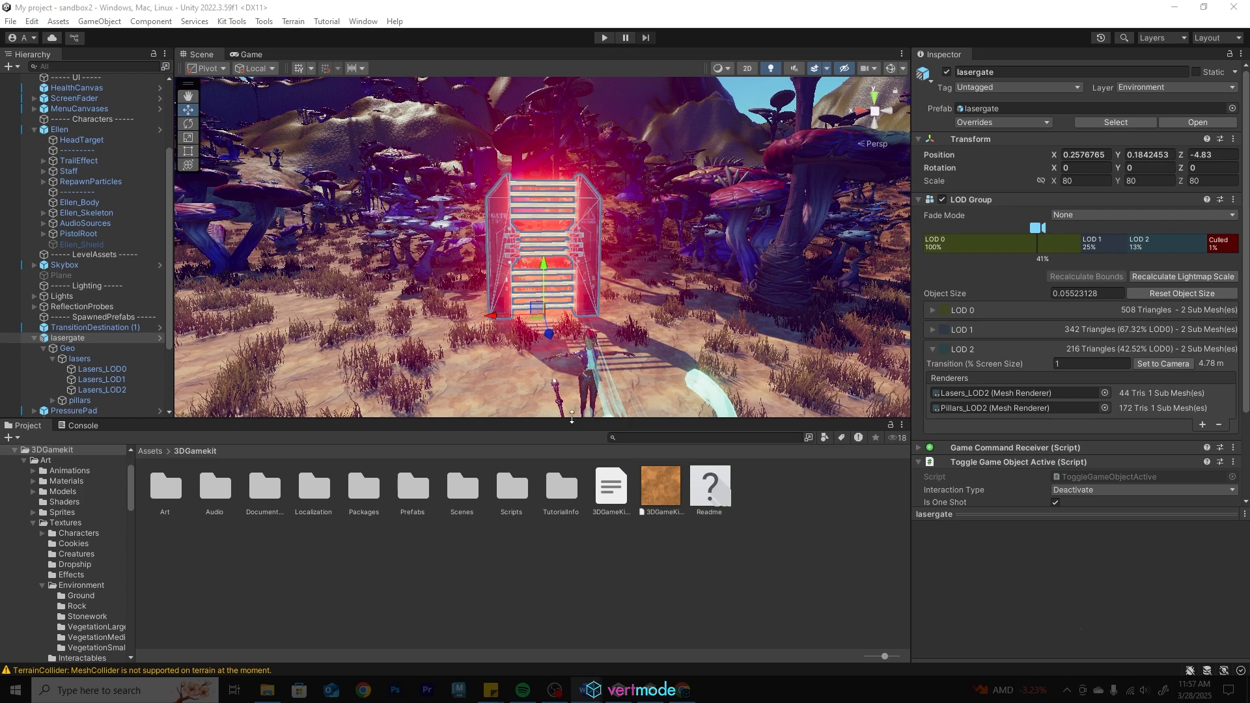
Enlarge the scene view and lower the lasergate into the ground to a Y position of -0.044.
{"action": "left_click_drag", "start_coordinate": [571, 417], "coordinate": [606, 581]}
{"action": "scroll", "coordinate": [573, 332], "scroll_direction": "up", "scroll_amount": 3}
{"action": "left_click_drag", "start_coordinate": [586, 332], "coordinate": [459, 319], "text": "alt"}
{"action": "middle_click_drag", "start_coordinate": [459, 319], "coordinate": [469, 319]}
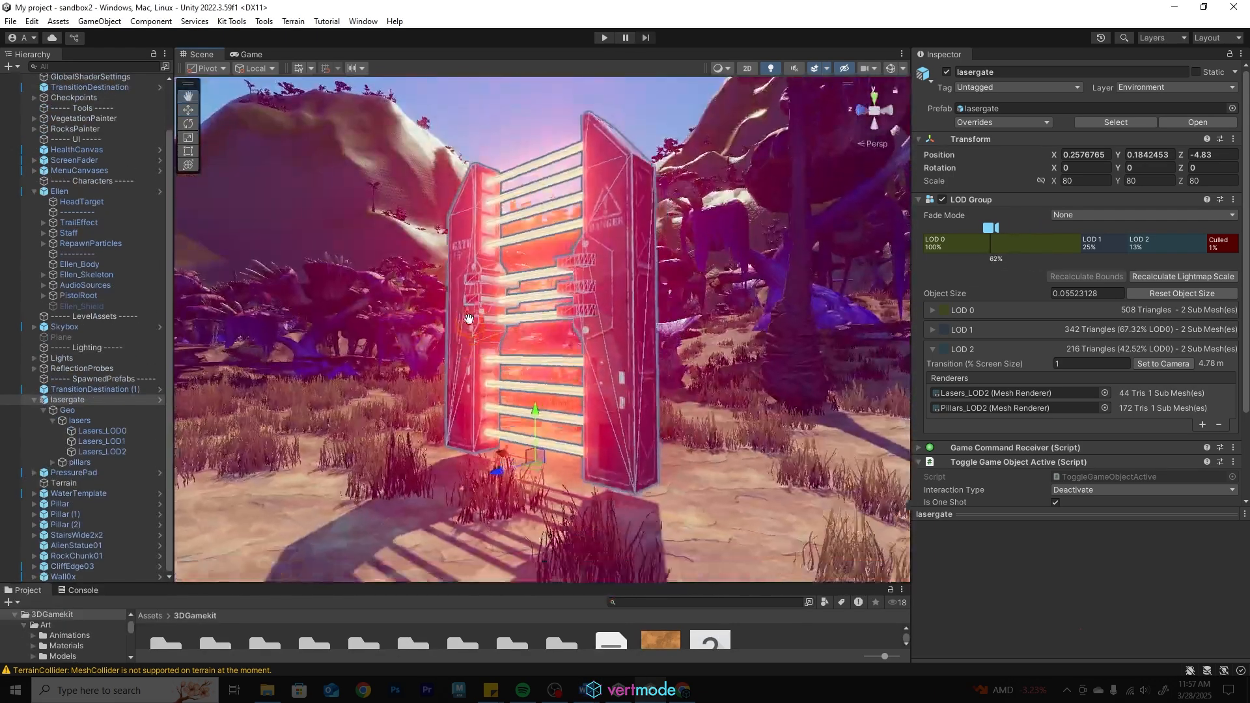
{"action": "left_click_drag", "start_coordinate": [469, 319], "coordinate": [547, 326], "text": "alt"}
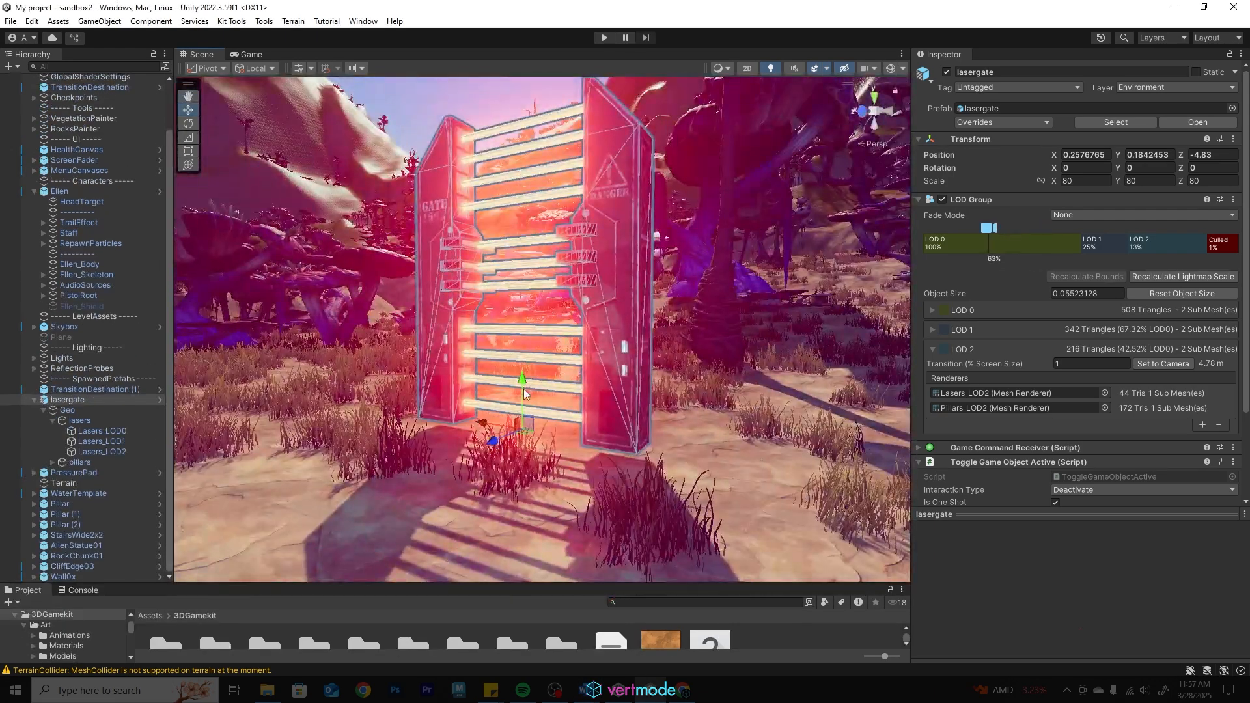
{"action": "mouse_move", "coordinate": [525, 393]}
{"action": "left_mouse_down"}
{"action": "mouse_move", "coordinate": [529, 412]}
{"action": "mouse_move", "coordinate": [521, 405]}
{"action": "left_mouse_up"}
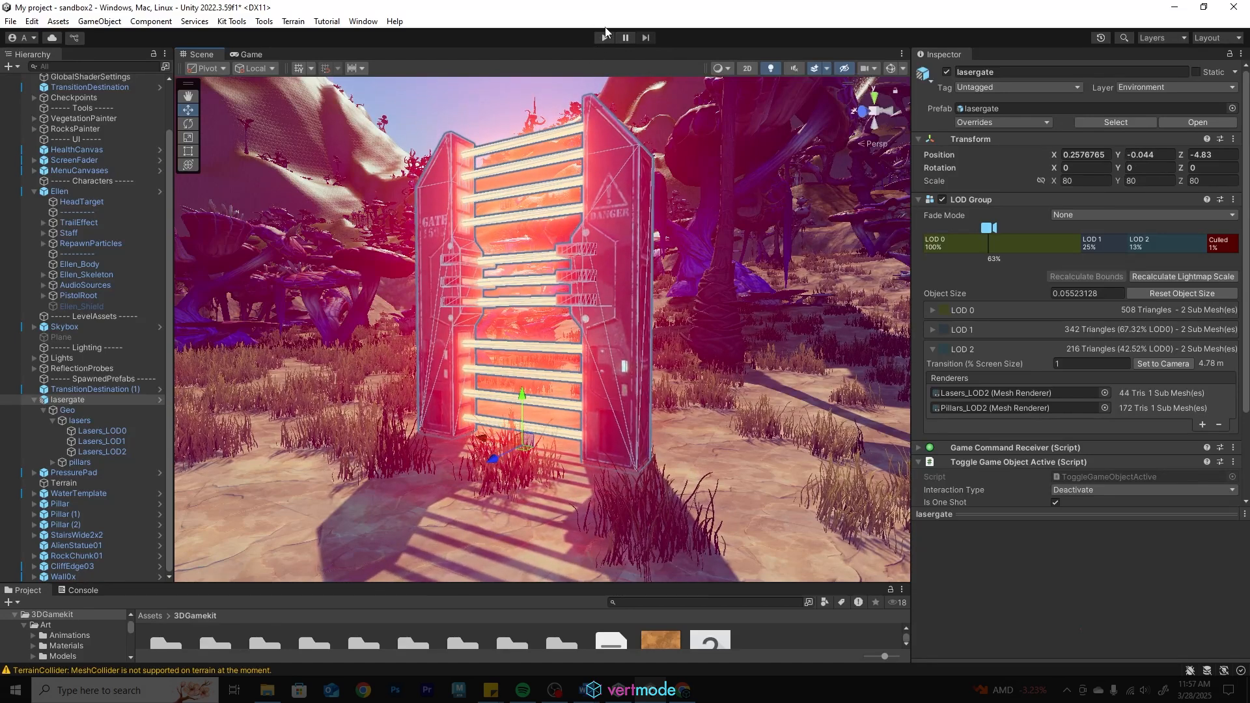
Play-test the scene by running Ellen into the laser gate and onto the pressure pad, and stop play mode.
{"action": "left_click", "coordinate": [605, 37]}
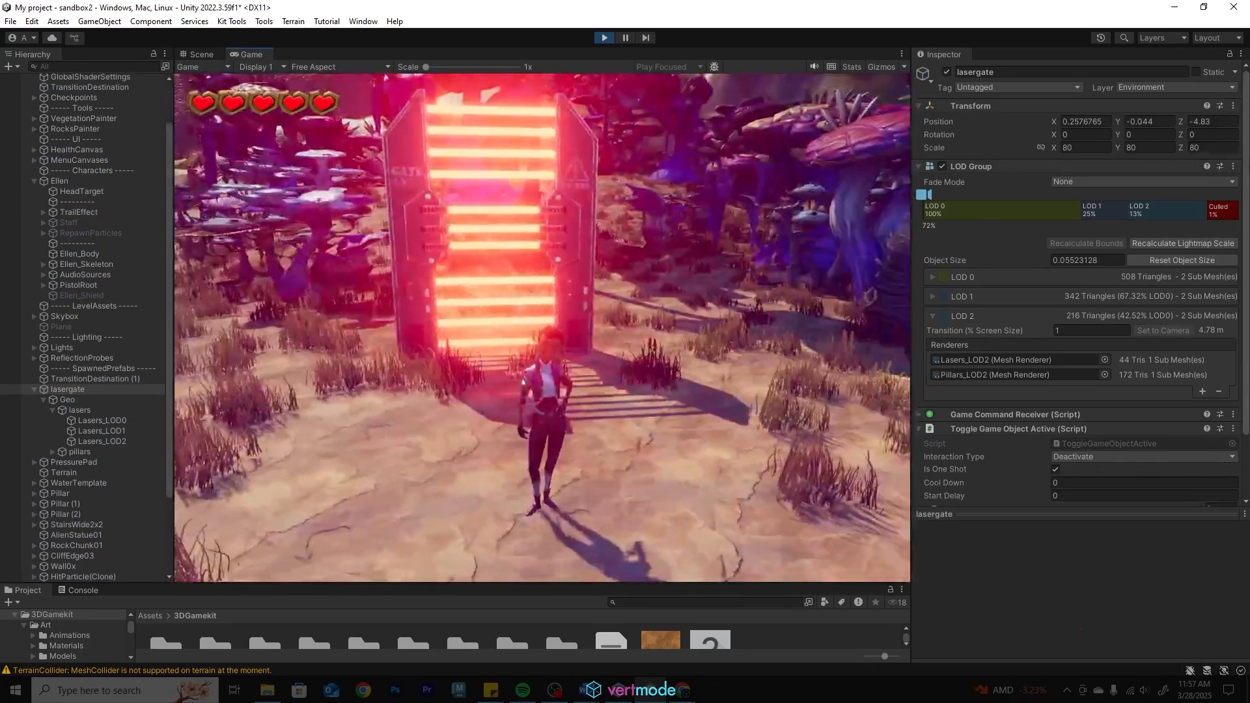
{"action": "key", "text": "w"}
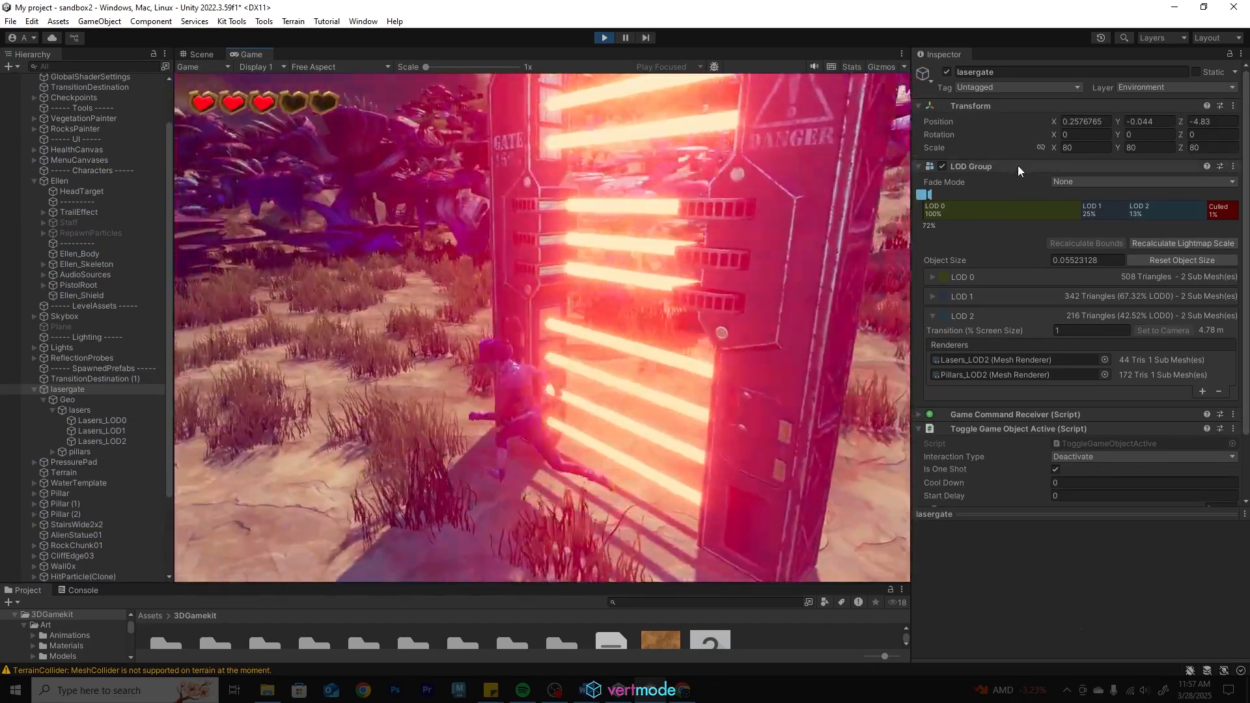
{"action": "key", "text": "a"}
{"action": "key", "text": "w"}
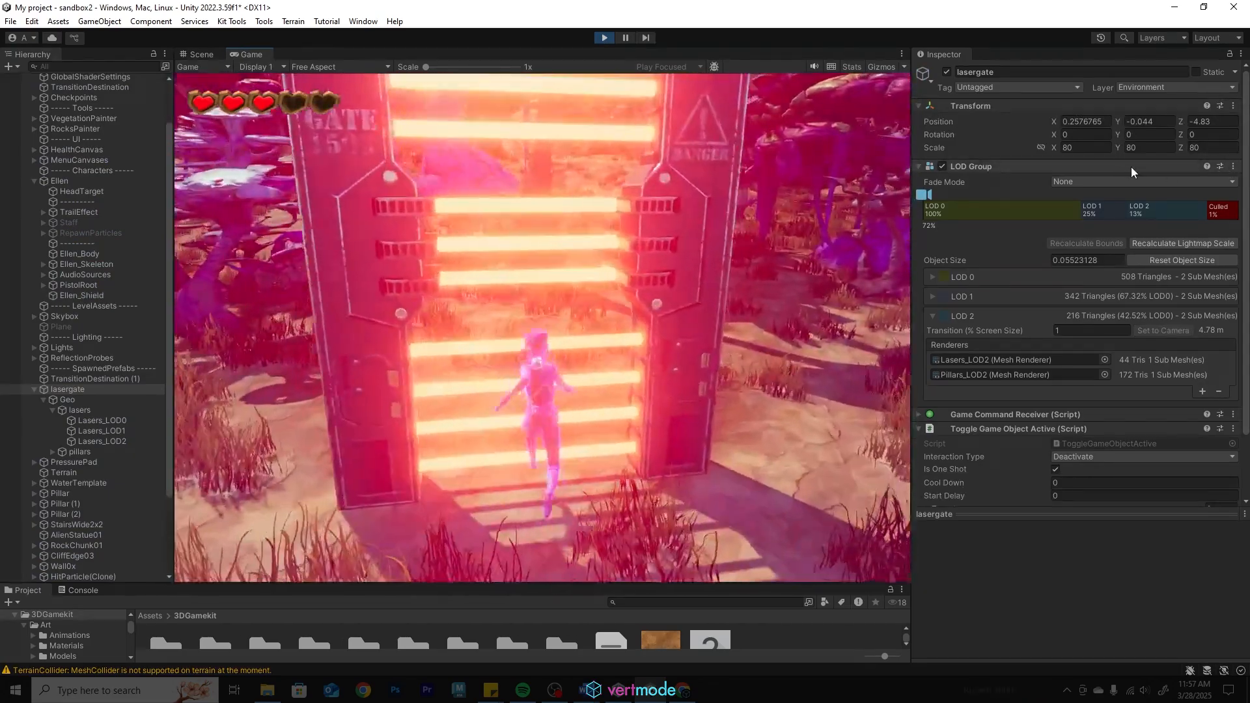
{"action": "key", "text": "w"}
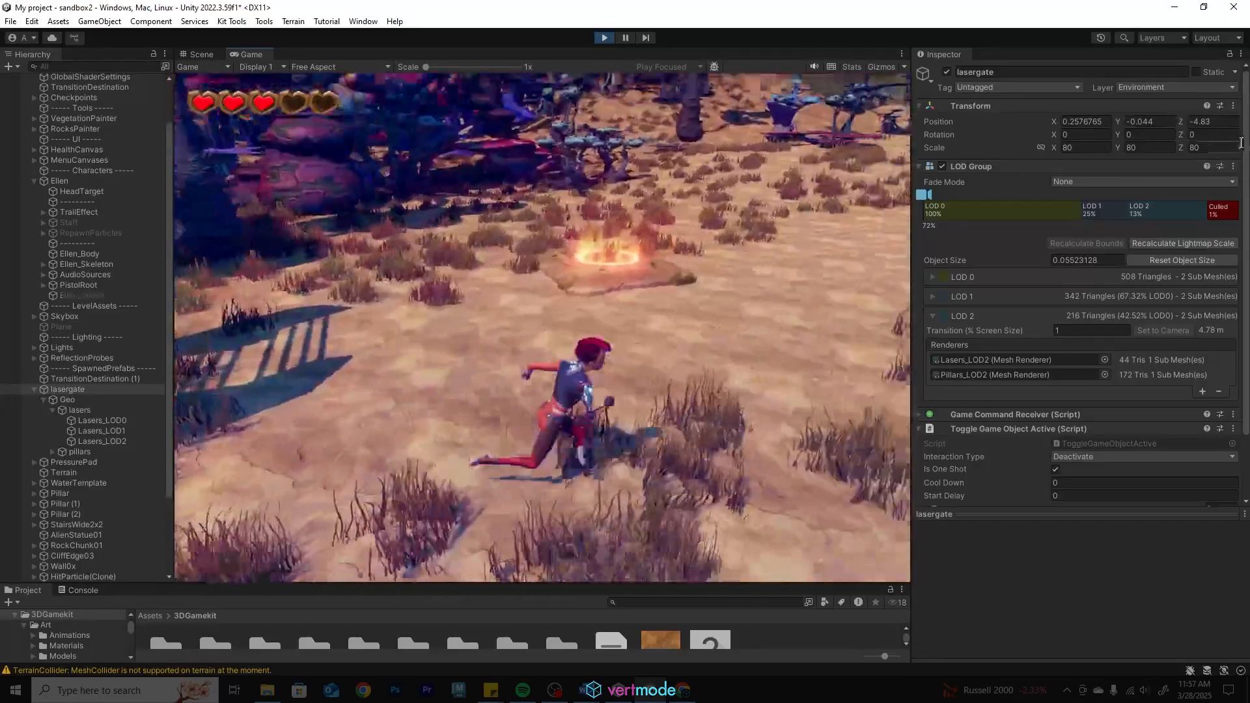
{"action": "key", "text": "w"}
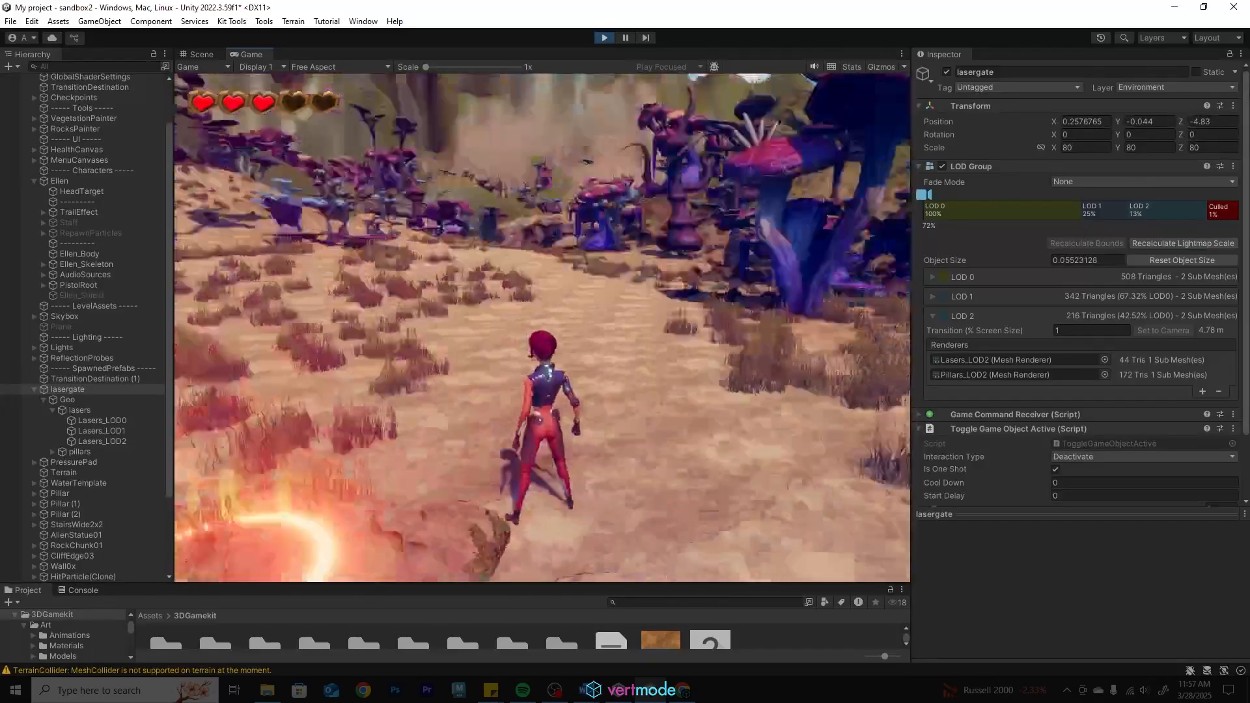
{"action": "key", "text": "s"}
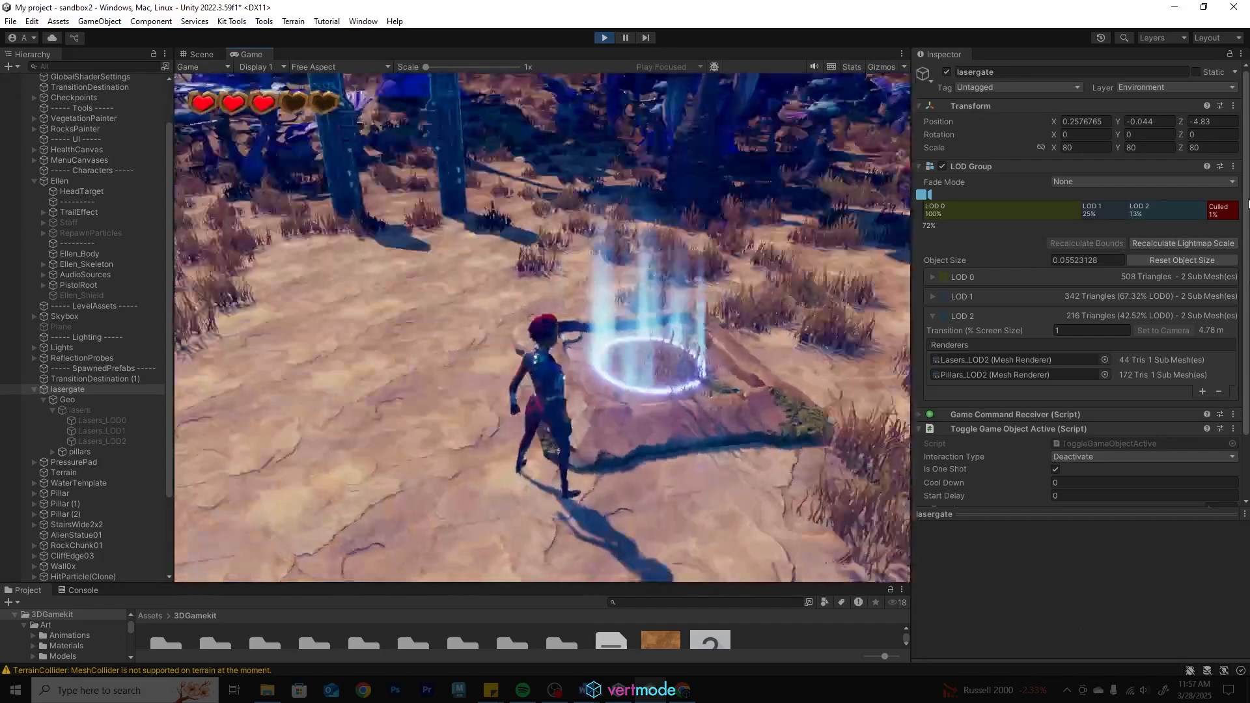
{"action": "key", "text": "w"}
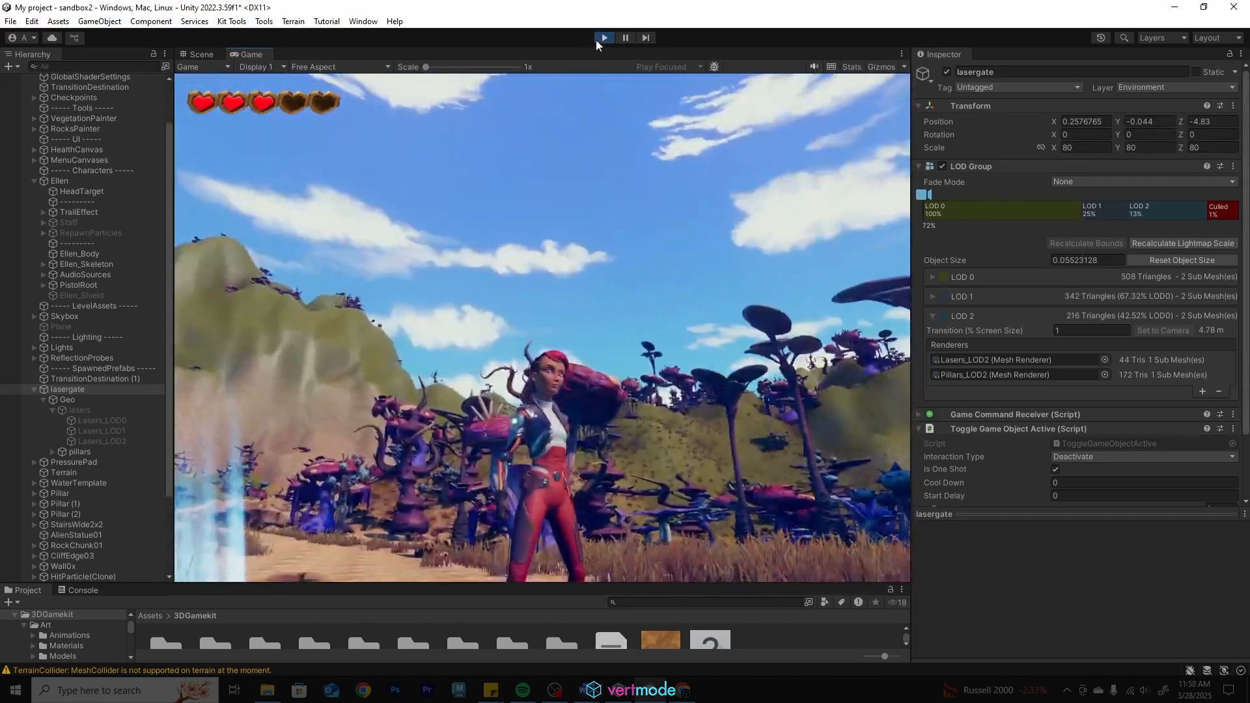
{"action": "left_click", "coordinate": [604, 38]}
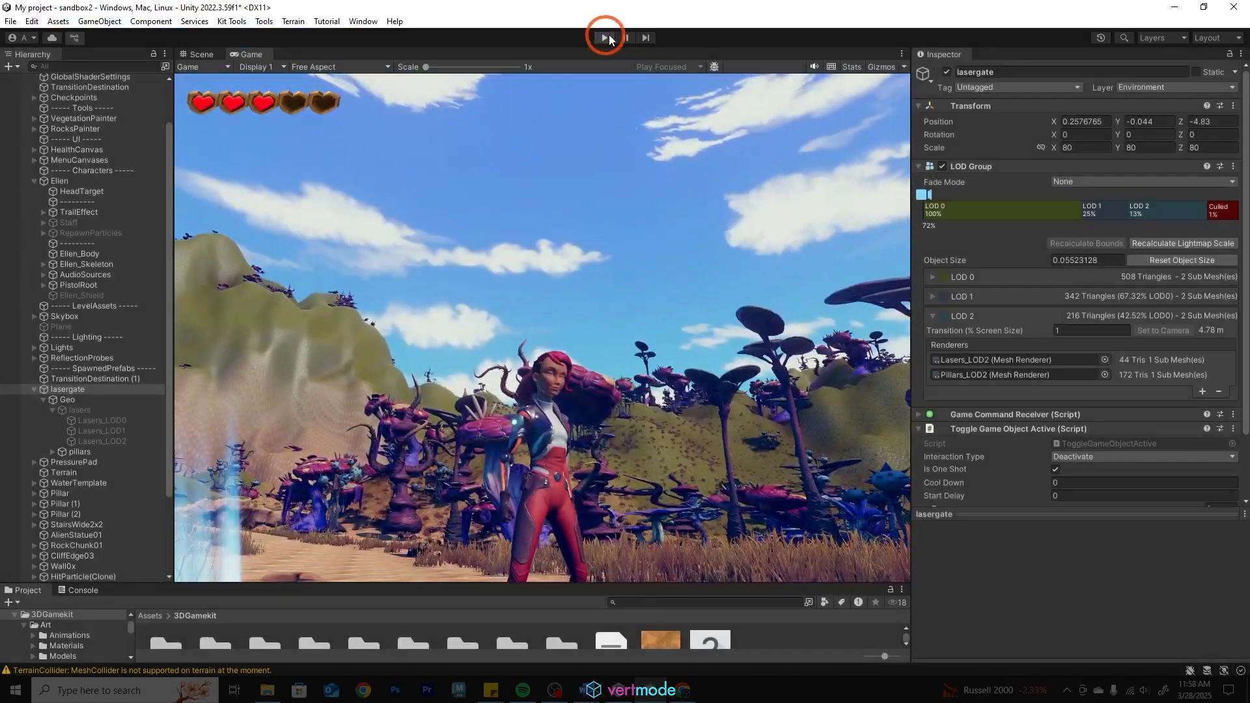
Enlarge the project browser and look through the 3DGamekit Audio folder and its Ellen subfolder.
{"action": "left_click_drag", "start_coordinate": [433, 584], "coordinate": [455, 376]}
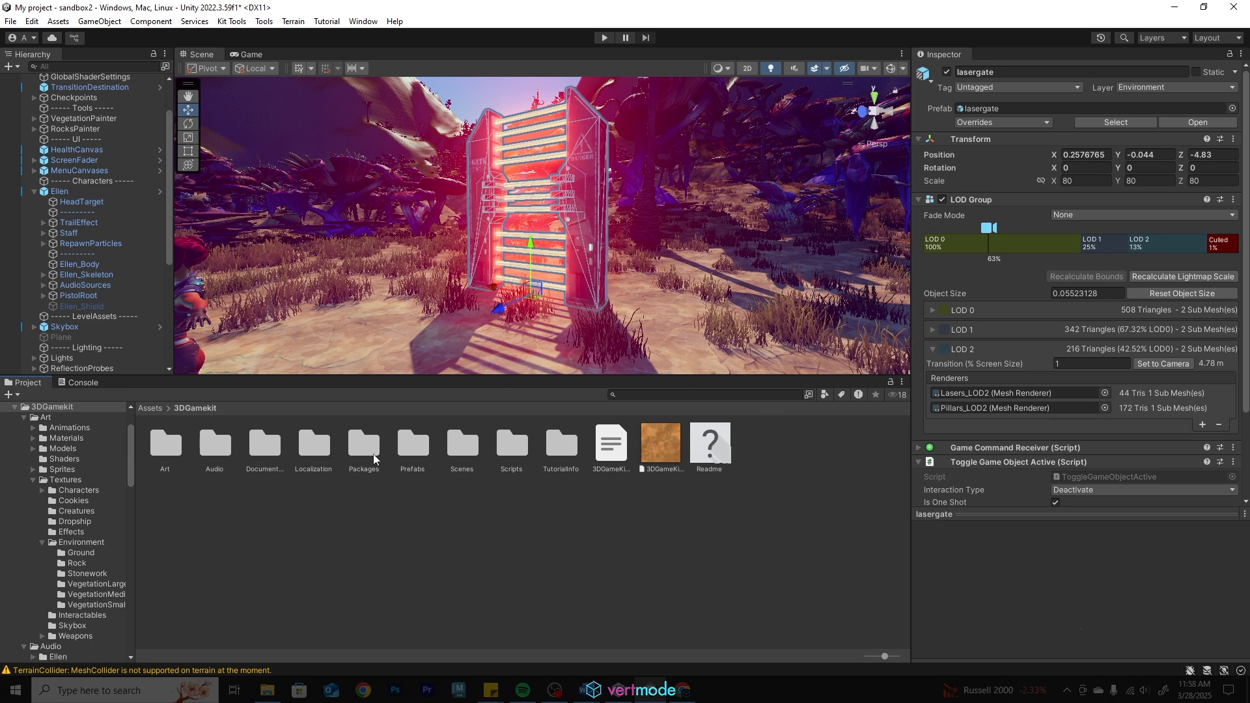
{"action": "left_click", "coordinate": [208, 447]}
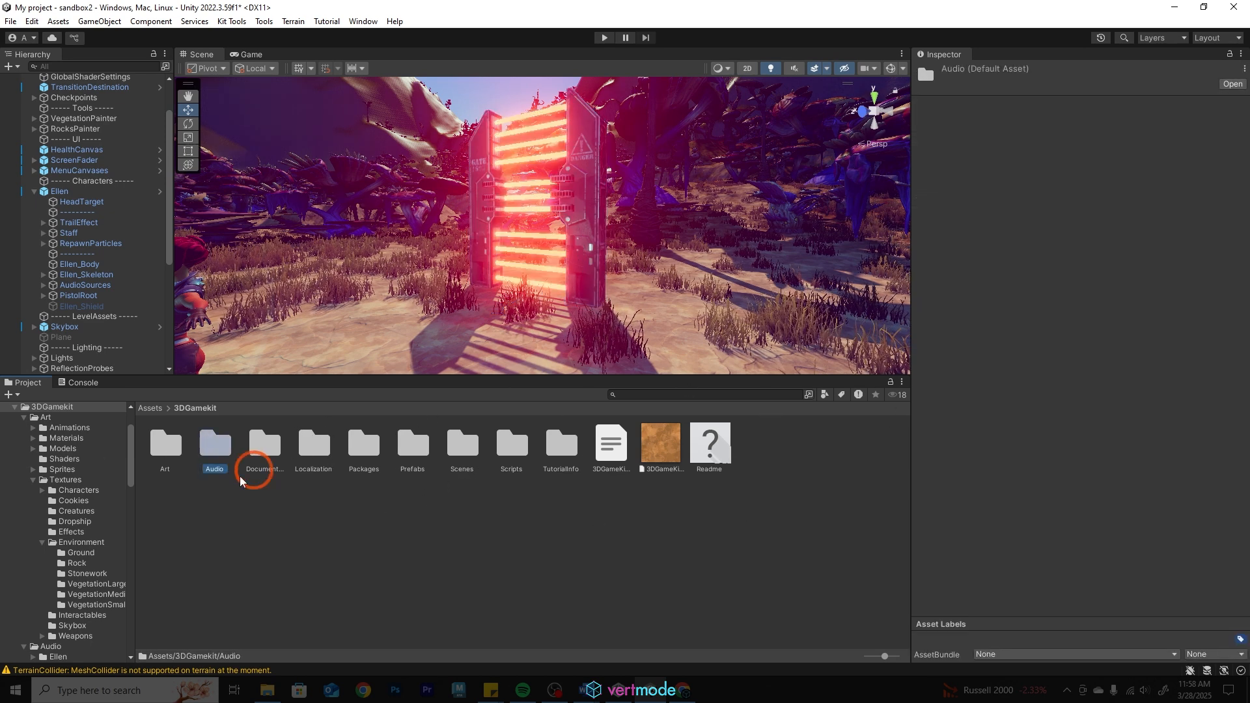
{"action": "double_click", "coordinate": [207, 451]}
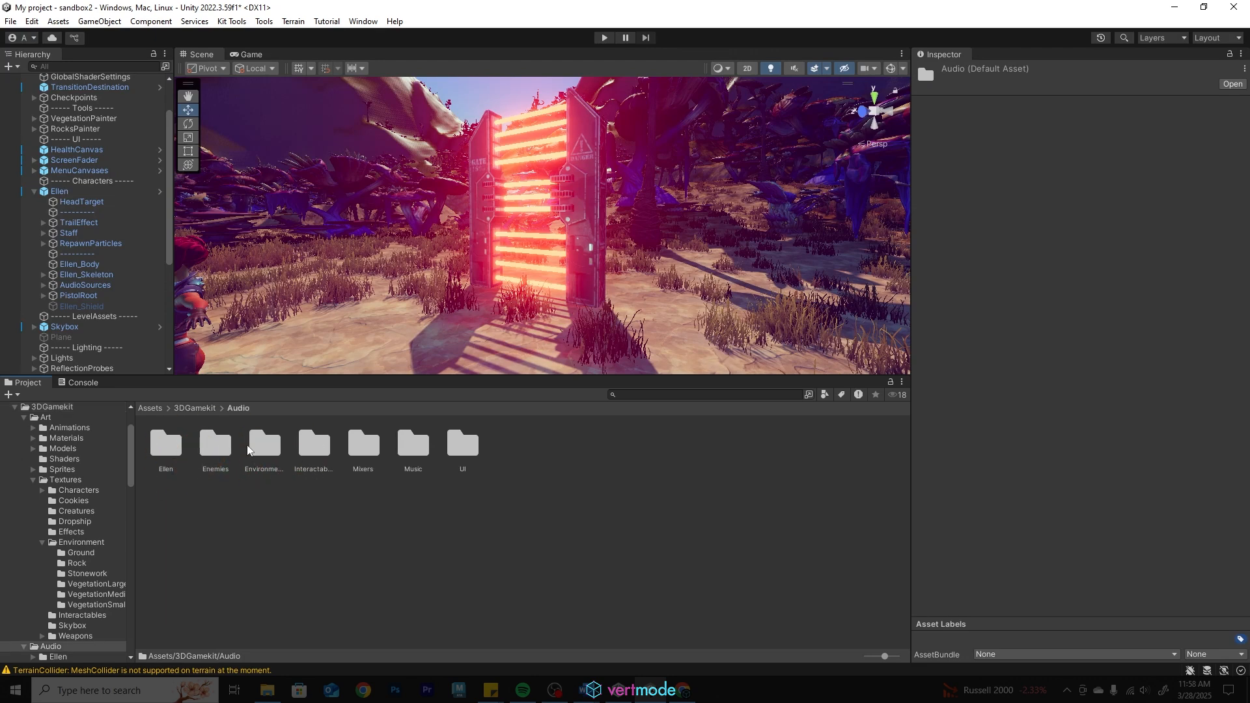
{"action": "left_click", "coordinate": [166, 444]}
{"action": "double_click", "coordinate": [166, 444]}
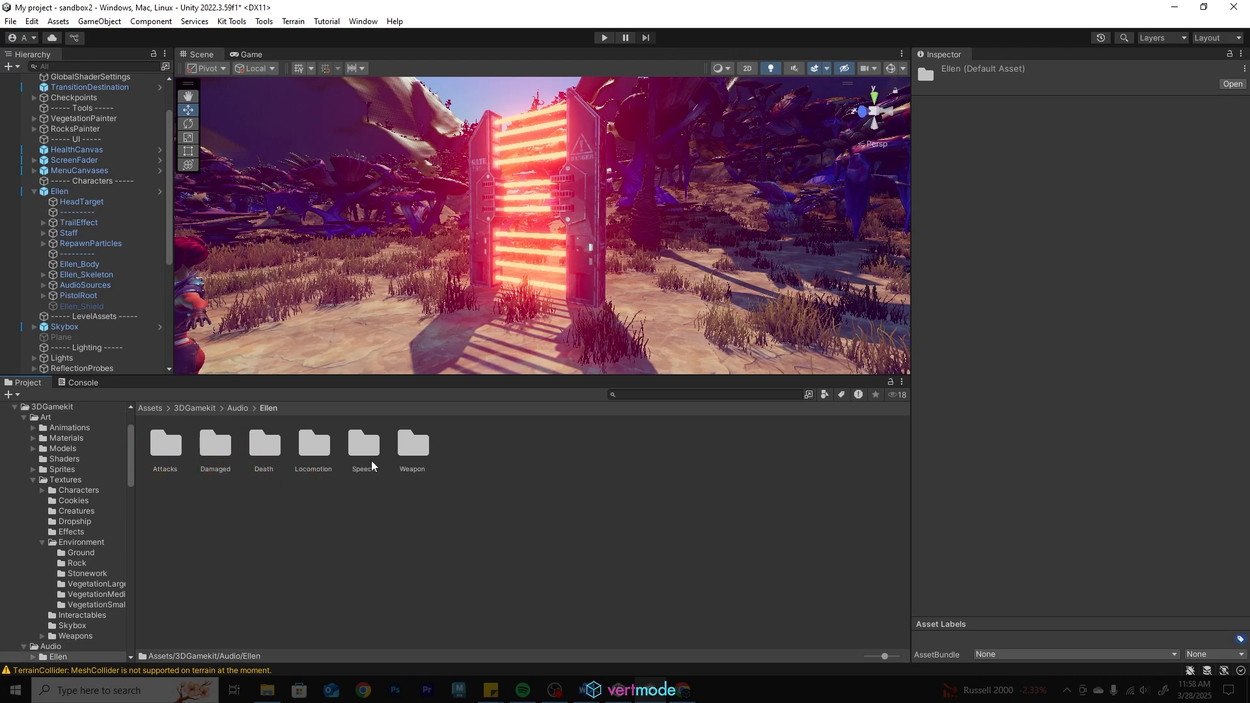
{"action": "left_click", "coordinate": [237, 408]}
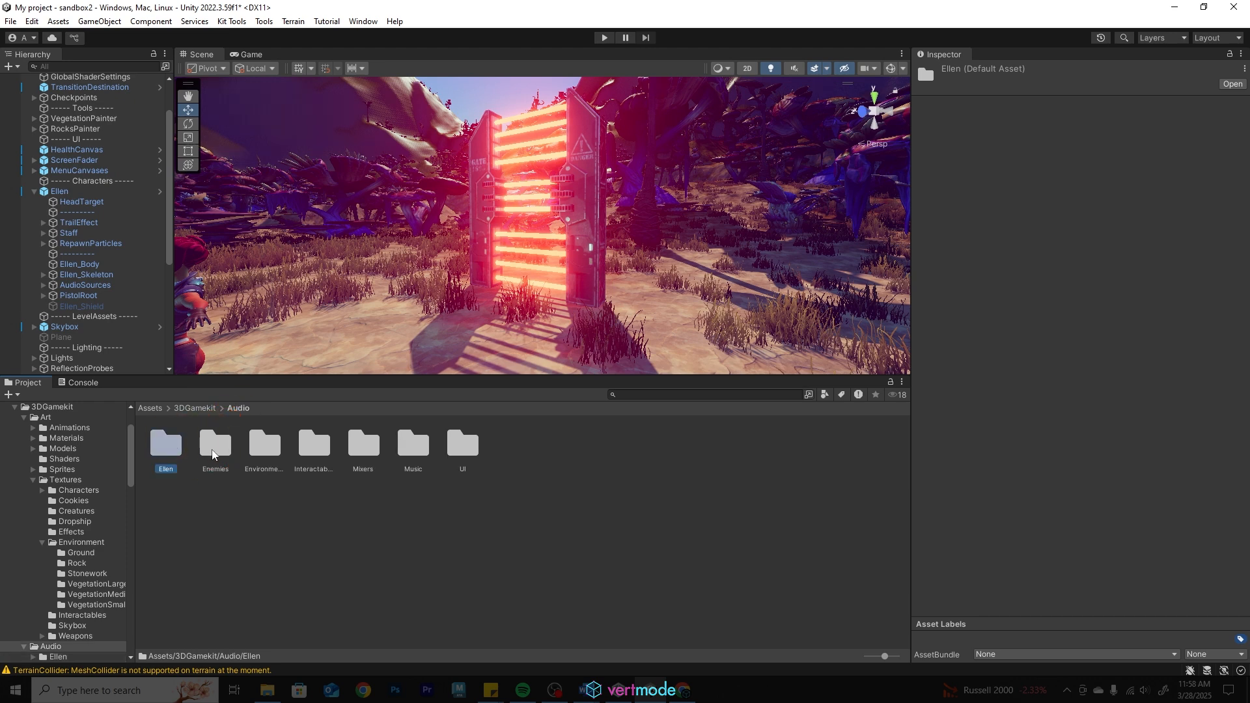
Open the Enemies/Grenadier/Idle audio folder and reveal the Grenade_Golem_Vox_Idle_01 clip in File Explorer.
{"action": "double_click", "coordinate": [214, 449]}
{"action": "double_click", "coordinate": [217, 449]}
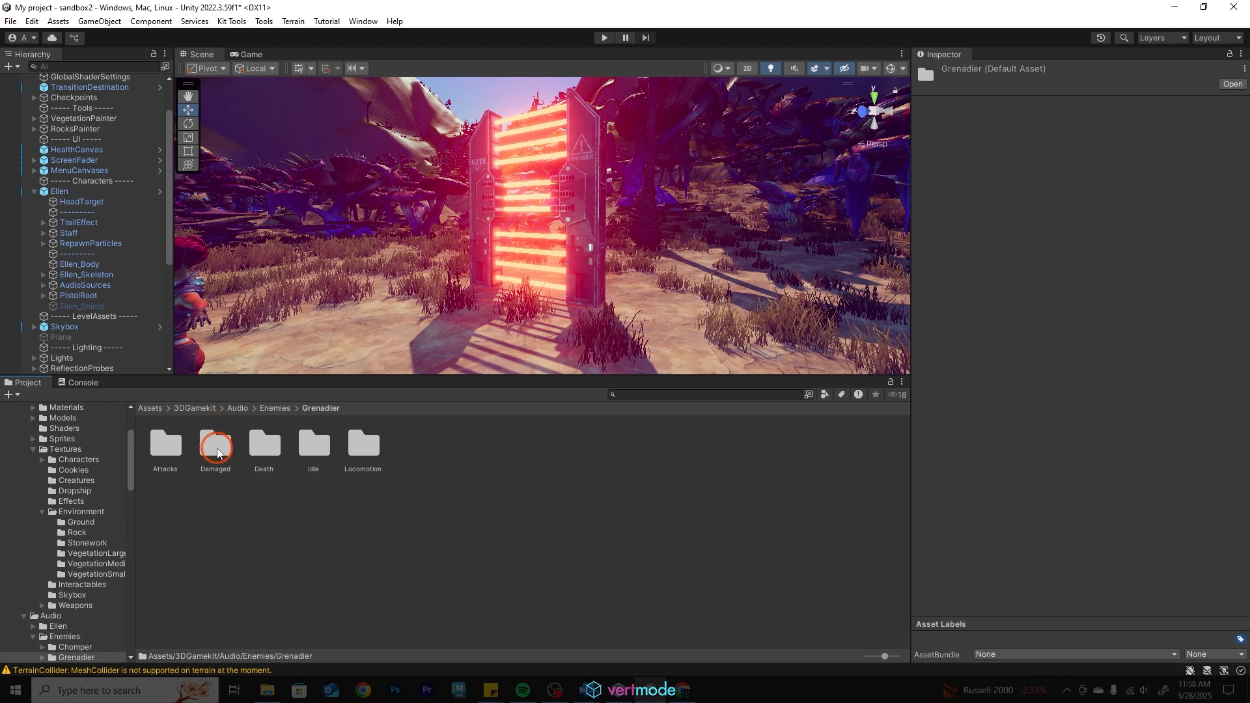
{"action": "double_click", "coordinate": [324, 447]}
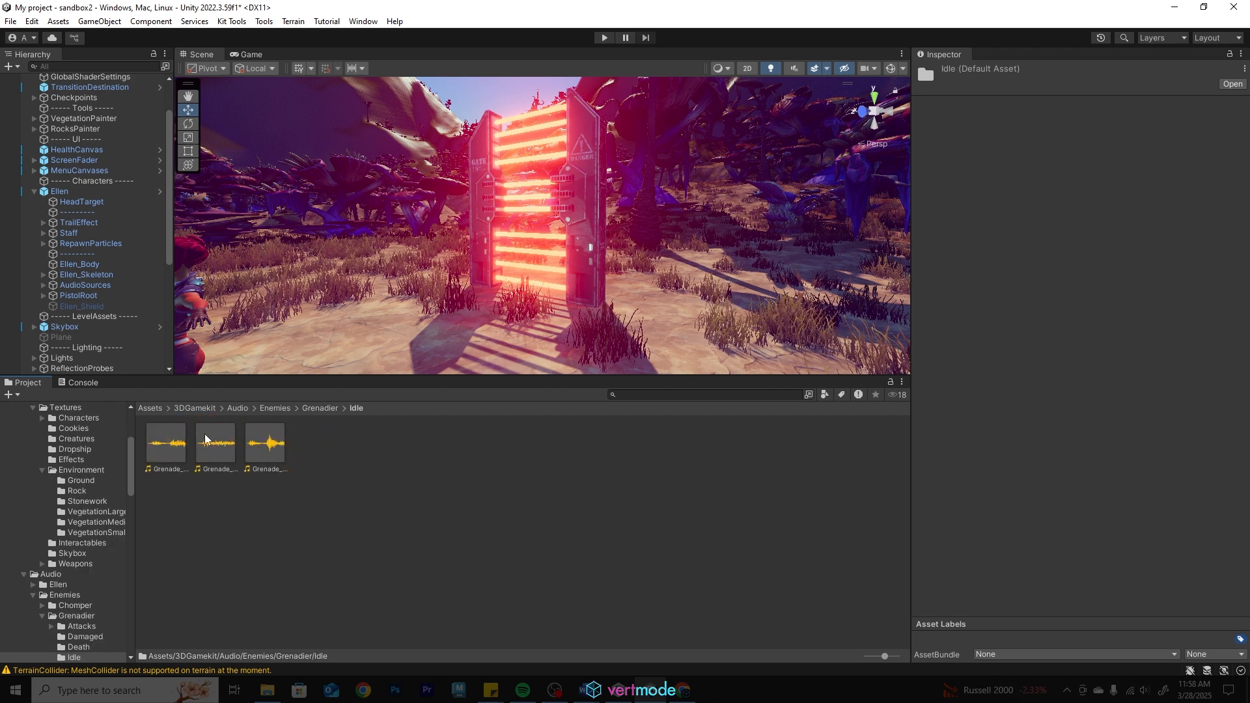
{"action": "left_click", "coordinate": [163, 445]}
{"action": "right_click", "coordinate": [164, 446]}
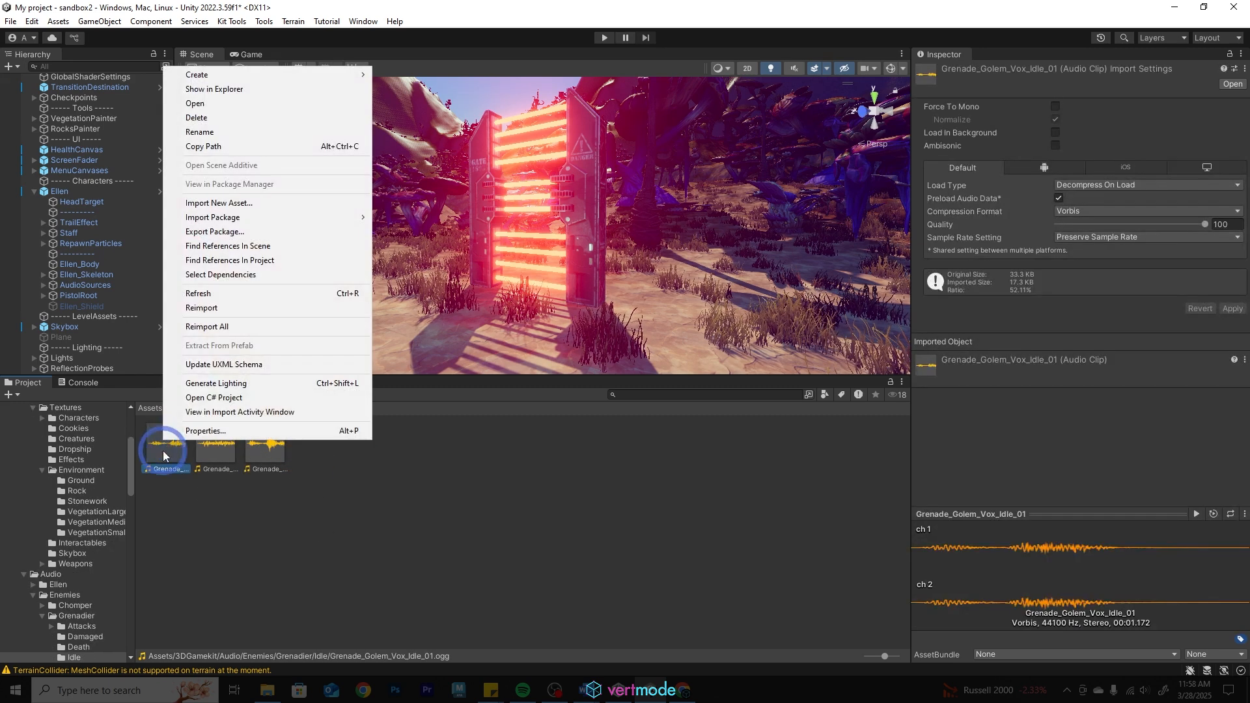
{"action": "left_click", "coordinate": [217, 92]}
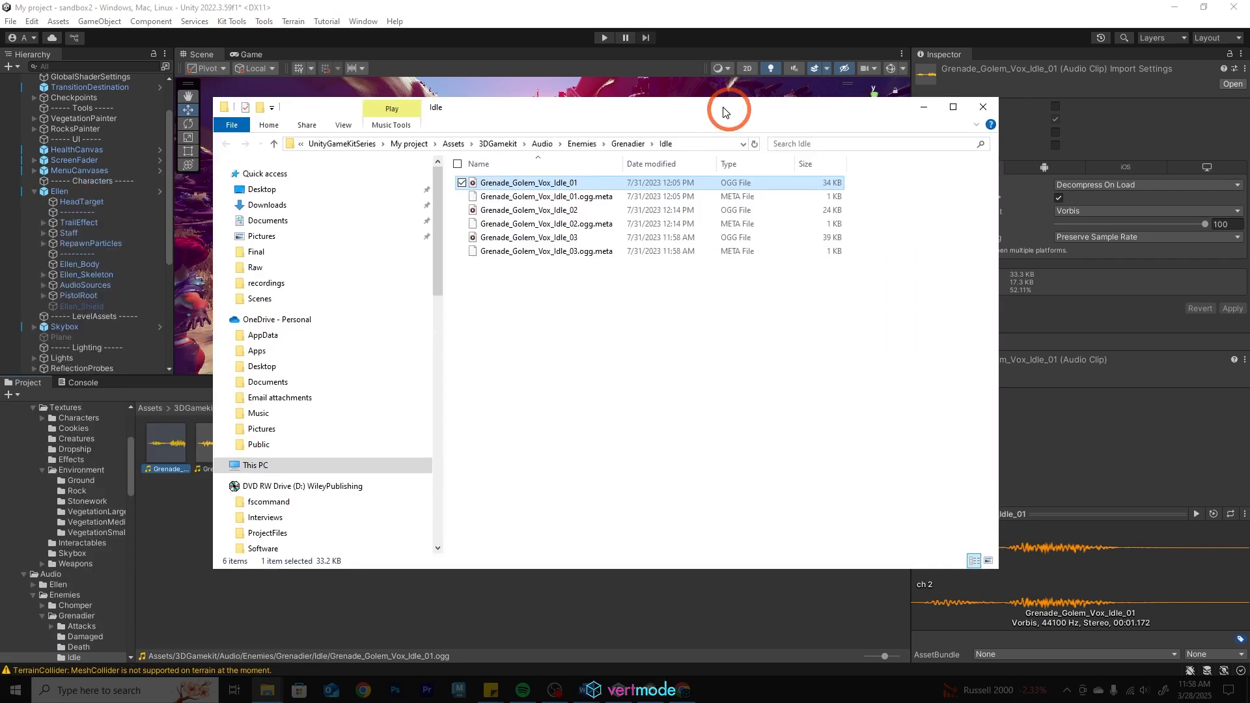
Listen to the clips Grenade_Golem_Vox_Idle_01, Idle_02 and Idle_03 in Media Player, closing the player after each one.
{"action": "double_click", "coordinate": [498, 180]}
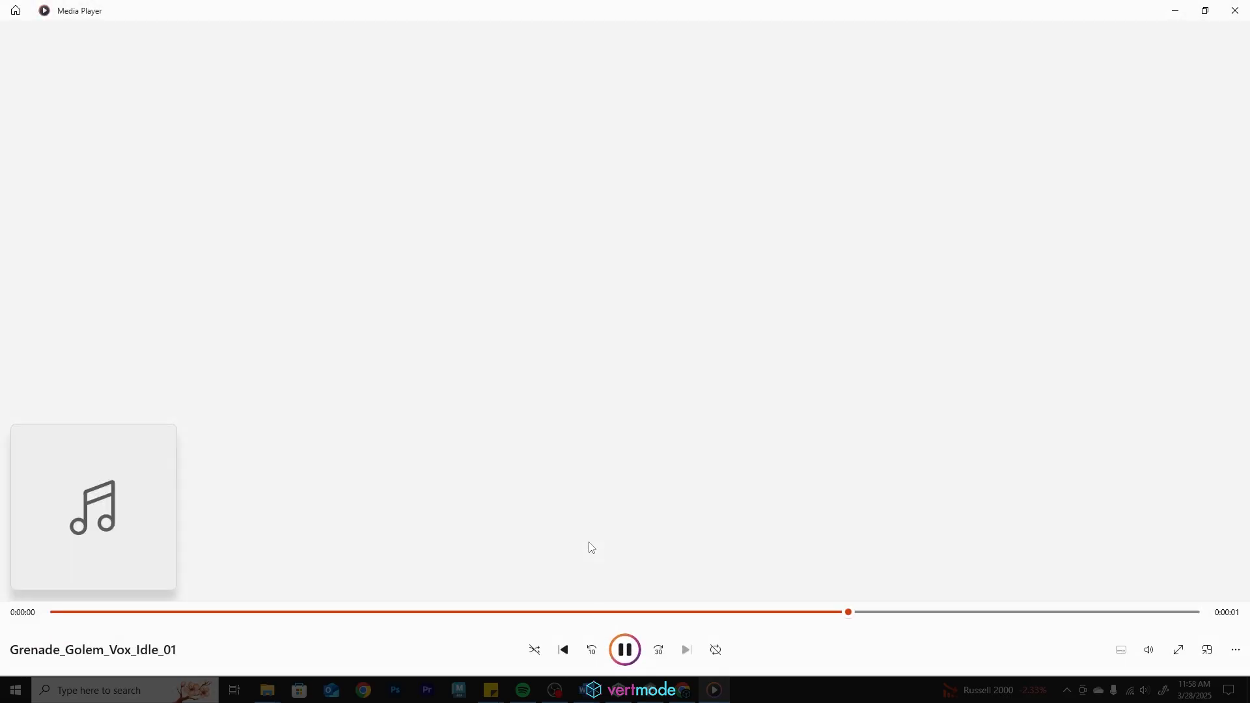
{"action": "key", "text": "alt+F4"}
{"action": "left_click", "coordinate": [550, 188]}
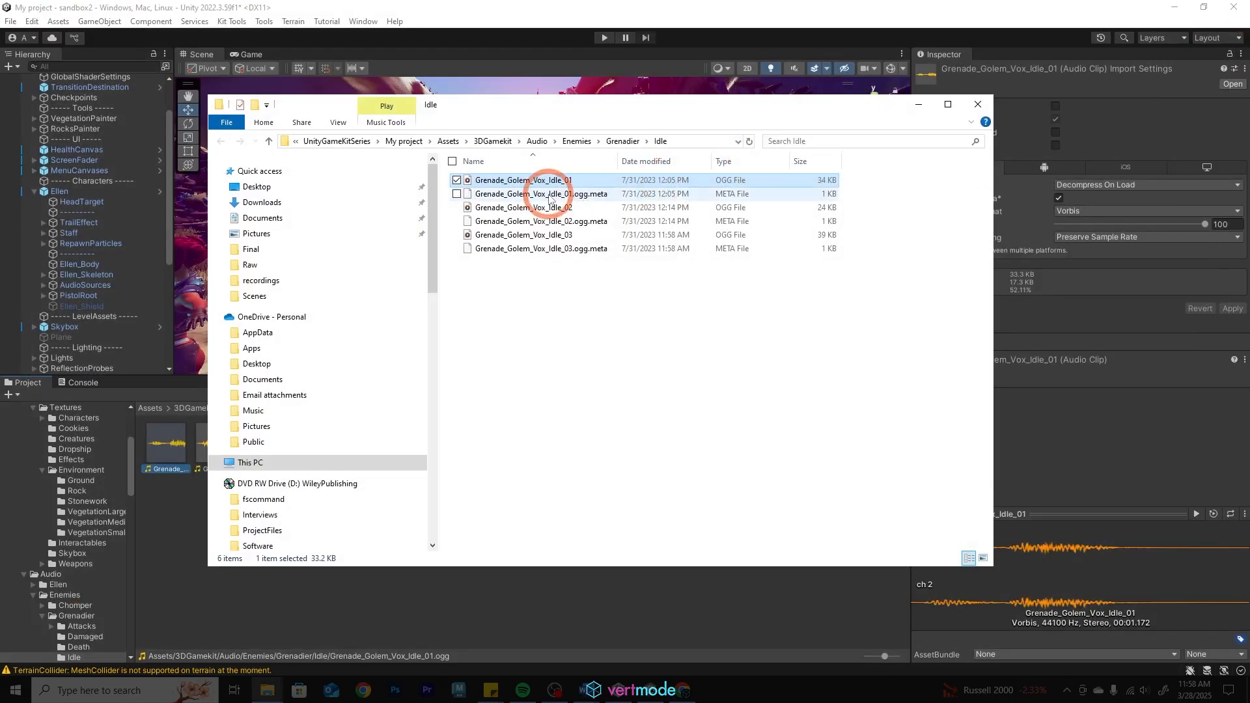
{"action": "double_click", "coordinate": [520, 208]}
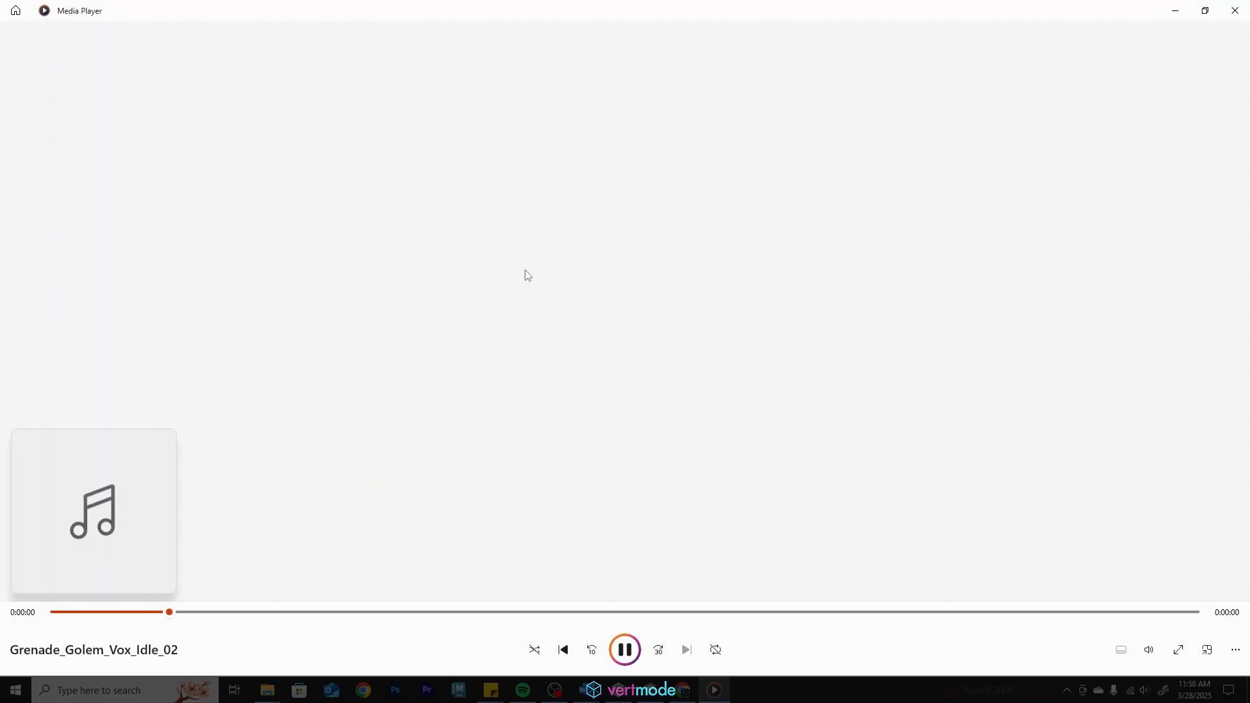
{"action": "key", "text": "alt+F4"}
{"action": "left_click", "coordinate": [517, 236]}
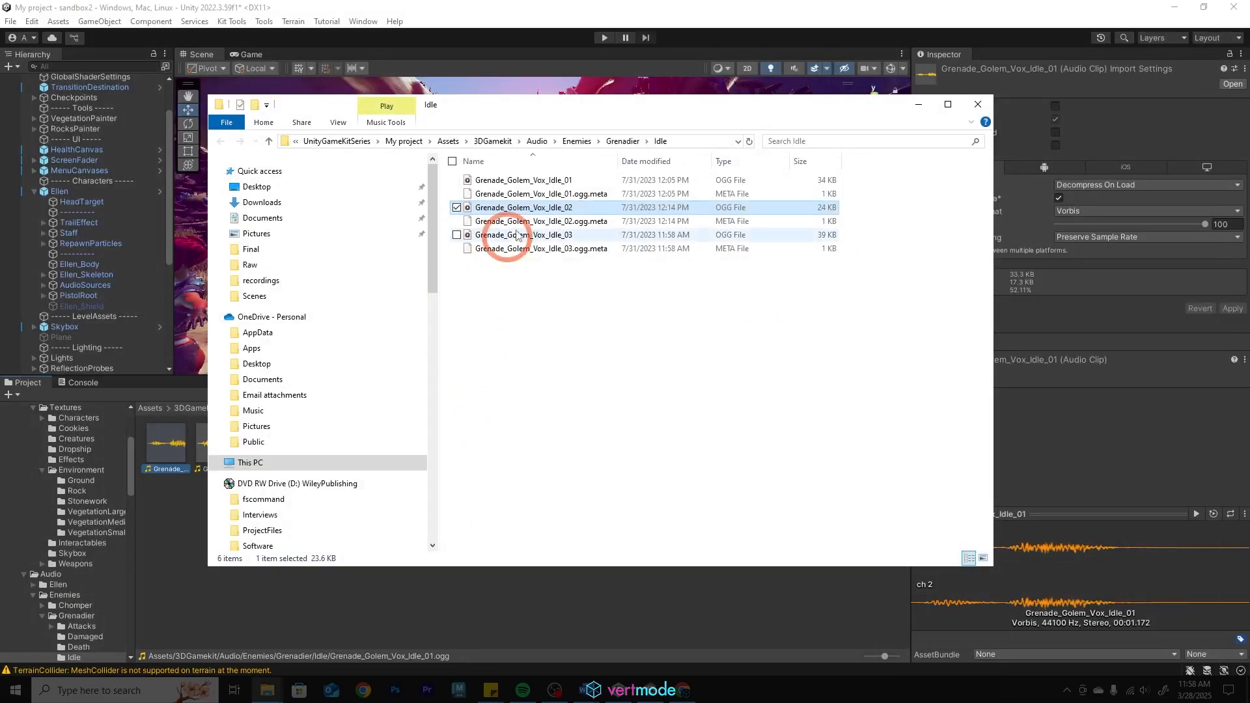
{"action": "double_click", "coordinate": [518, 236]}
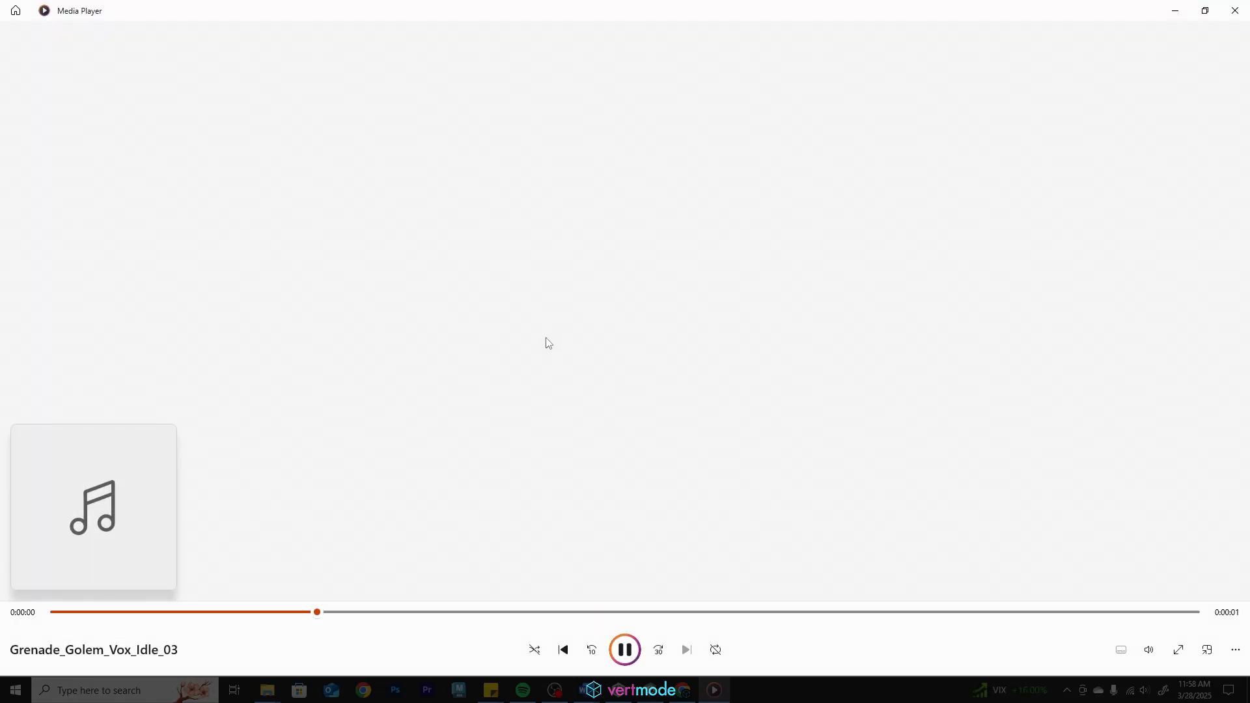
{"action": "left_click", "coordinate": [1235, 11]}
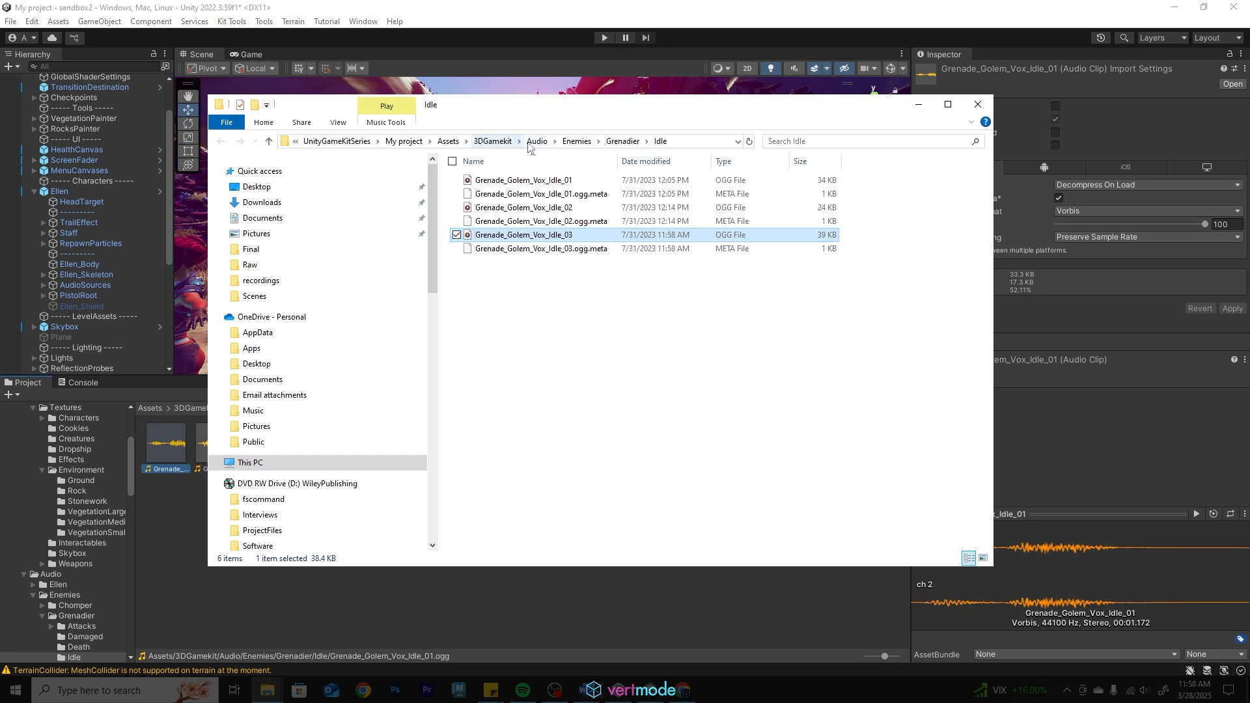
Go to the Audio/Environment/Dropship folder and listen to the Dropship_Stereo_Loop_01 clip, closing the player at the end.
{"action": "left_click", "coordinate": [577, 141]}
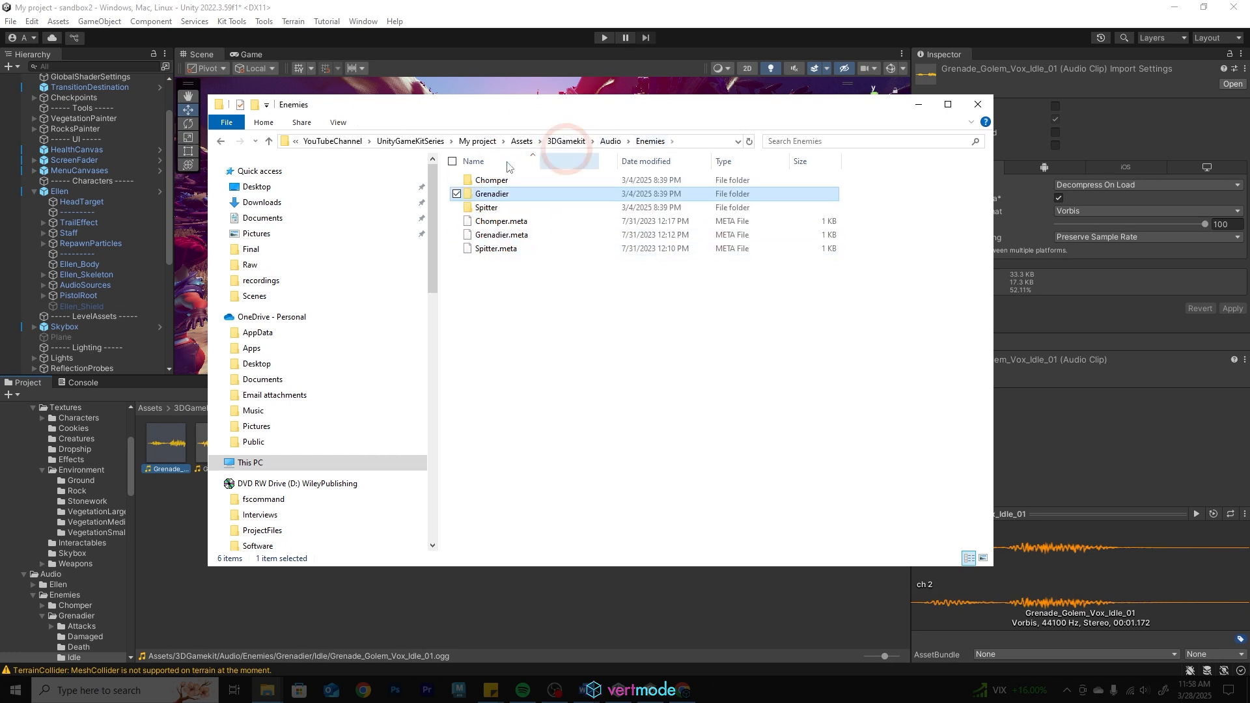
{"action": "left_click", "coordinate": [611, 141]}
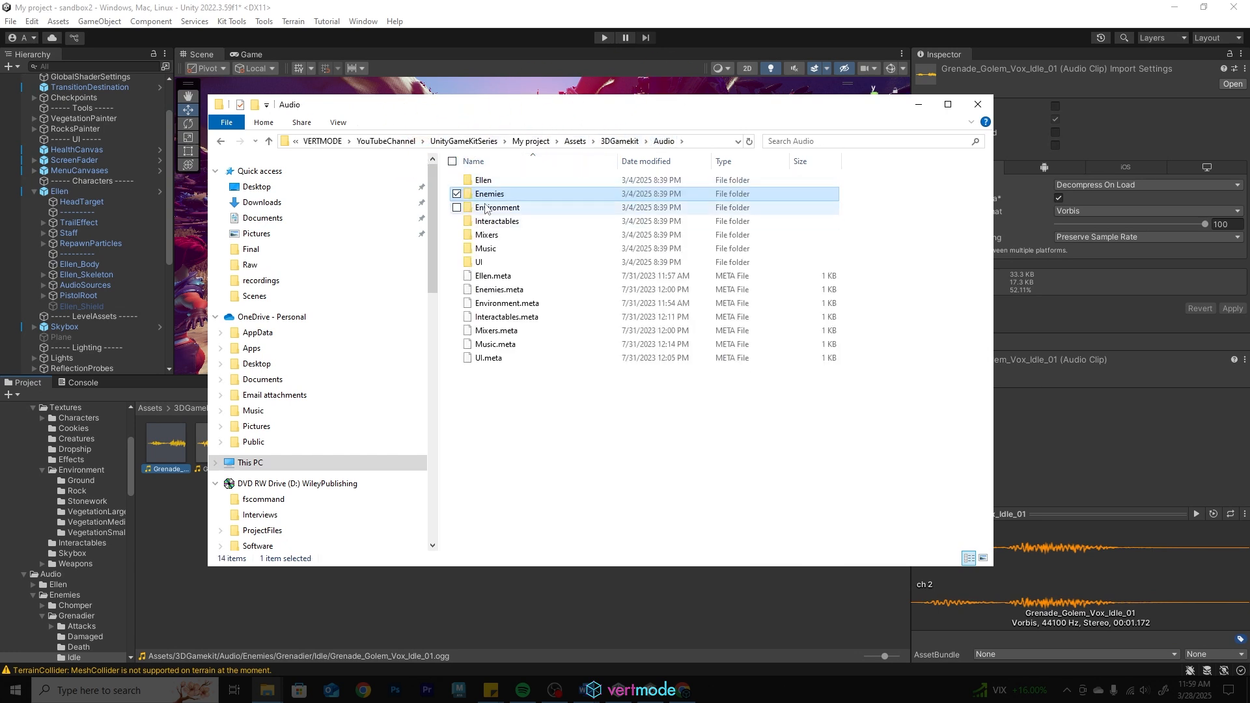
{"action": "left_click", "coordinate": [510, 207]}
{"action": "double_click", "coordinate": [510, 207]}
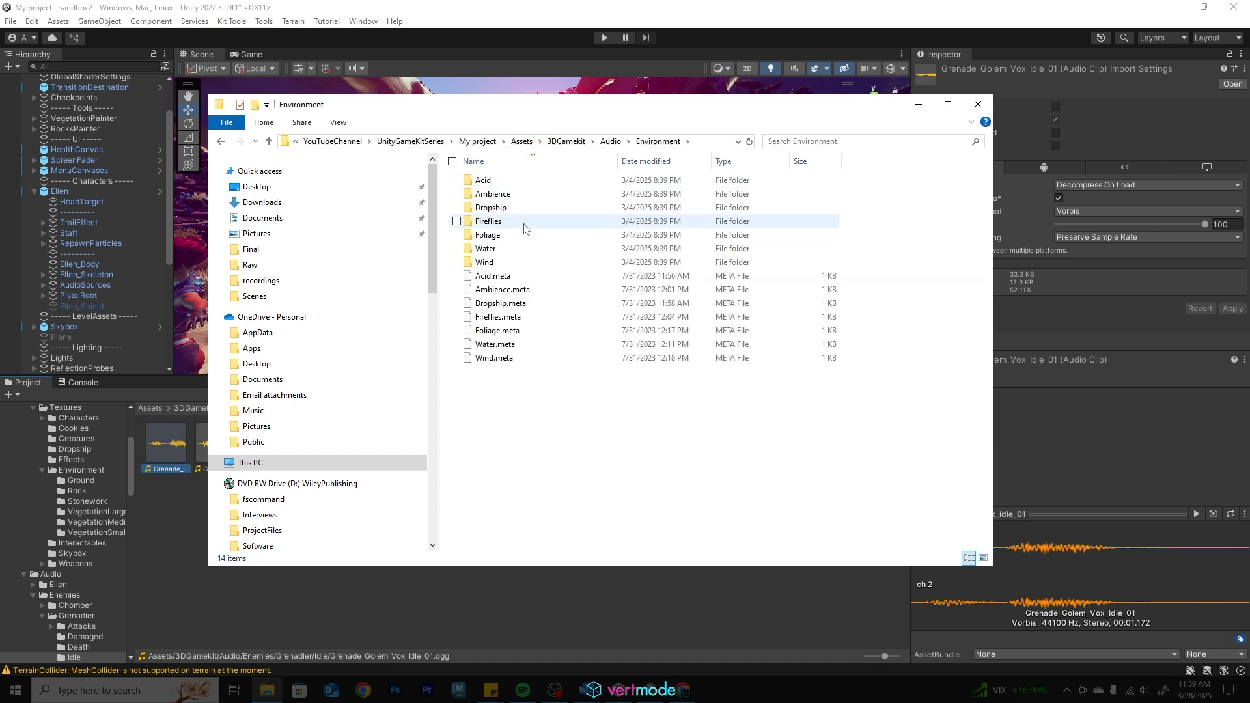
{"action": "double_click", "coordinate": [490, 208]}
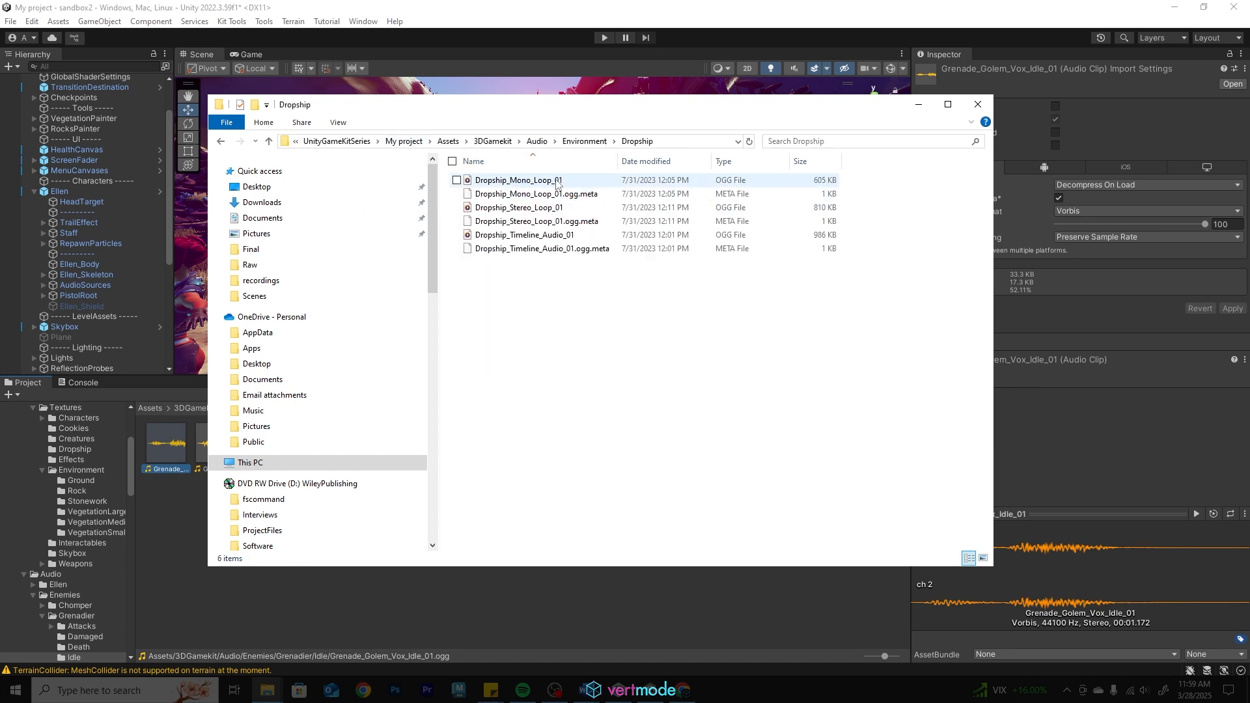
{"action": "left_click", "coordinate": [540, 208]}
{"action": "double_click", "coordinate": [539, 208]}
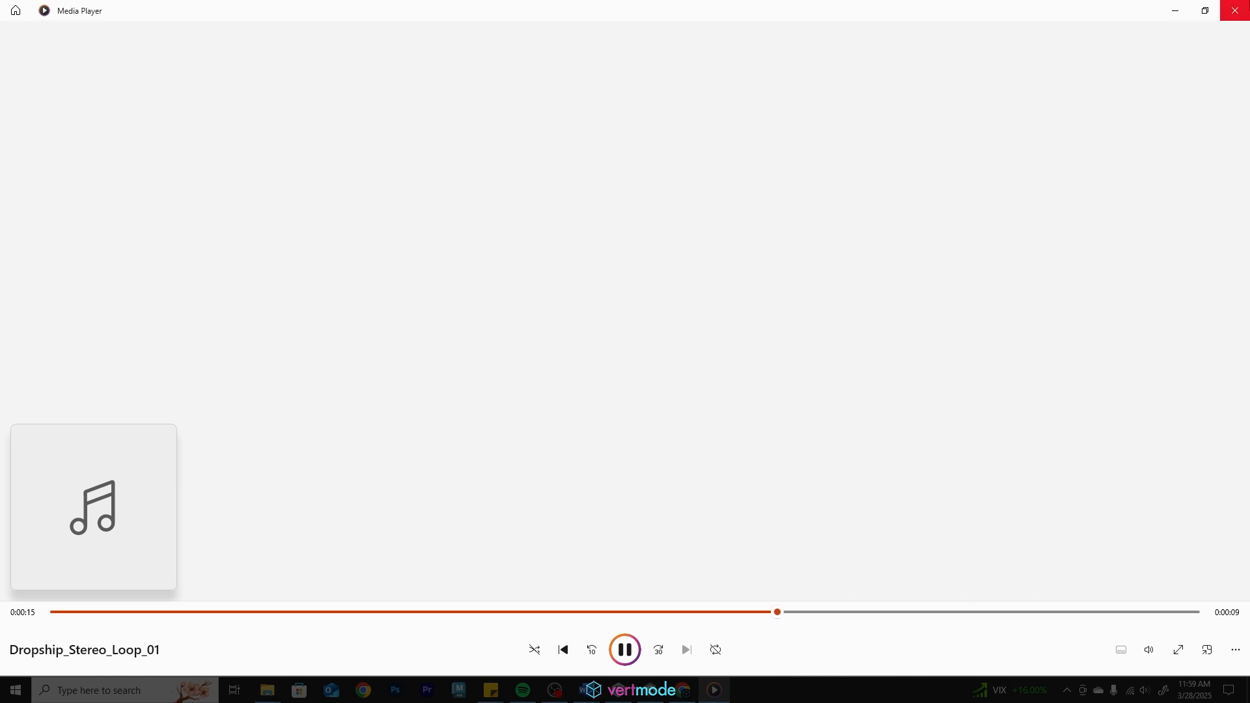
{"action": "left_click", "coordinate": [1235, 10]}
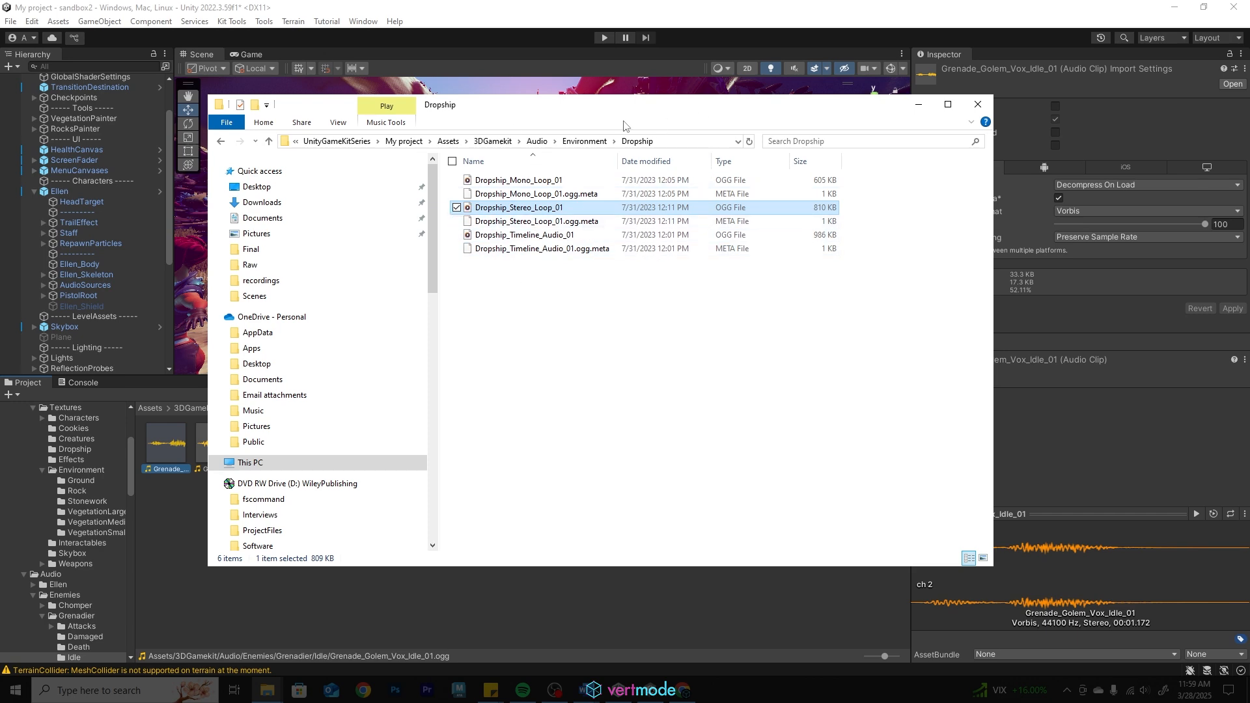
Switch back to Unity, select the lasergate in the scene and return the project browser to the 3DGamekit folder.
{"action": "left_click", "coordinate": [609, 88]}
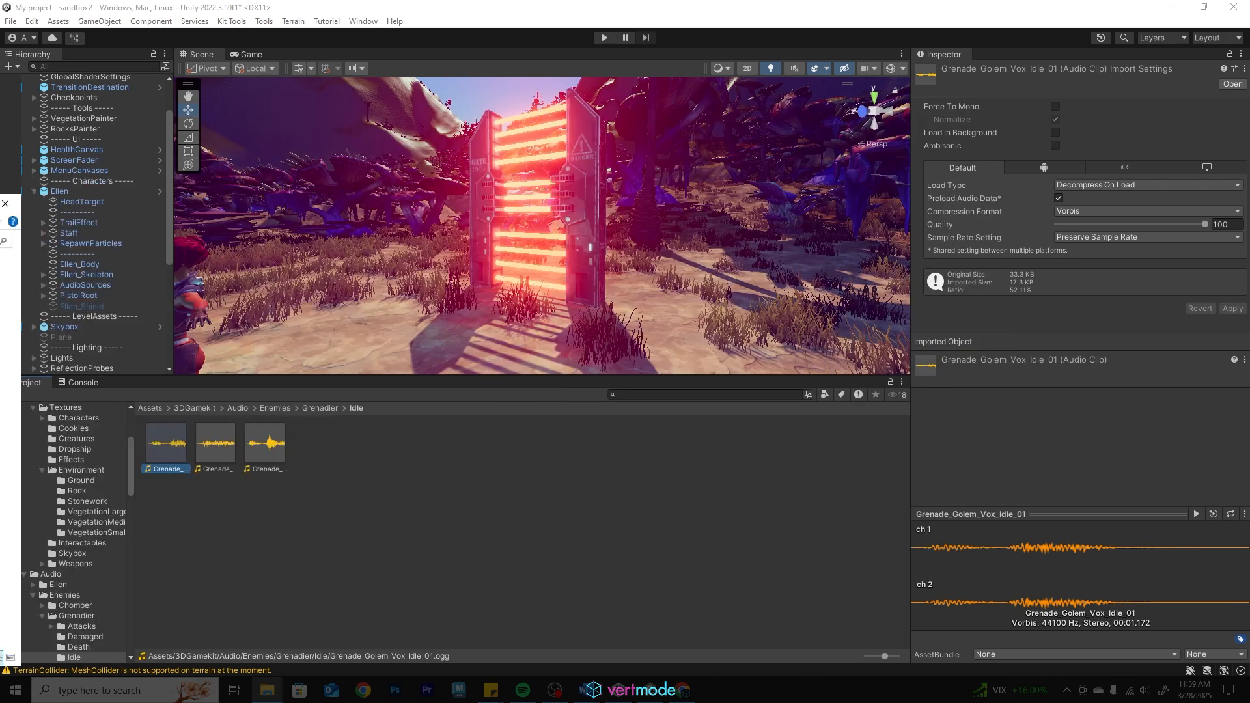
{"action": "left_click", "coordinate": [565, 200]}
{"action": "left_click_drag", "start_coordinate": [168, 376], "coordinate": [198, 403]}
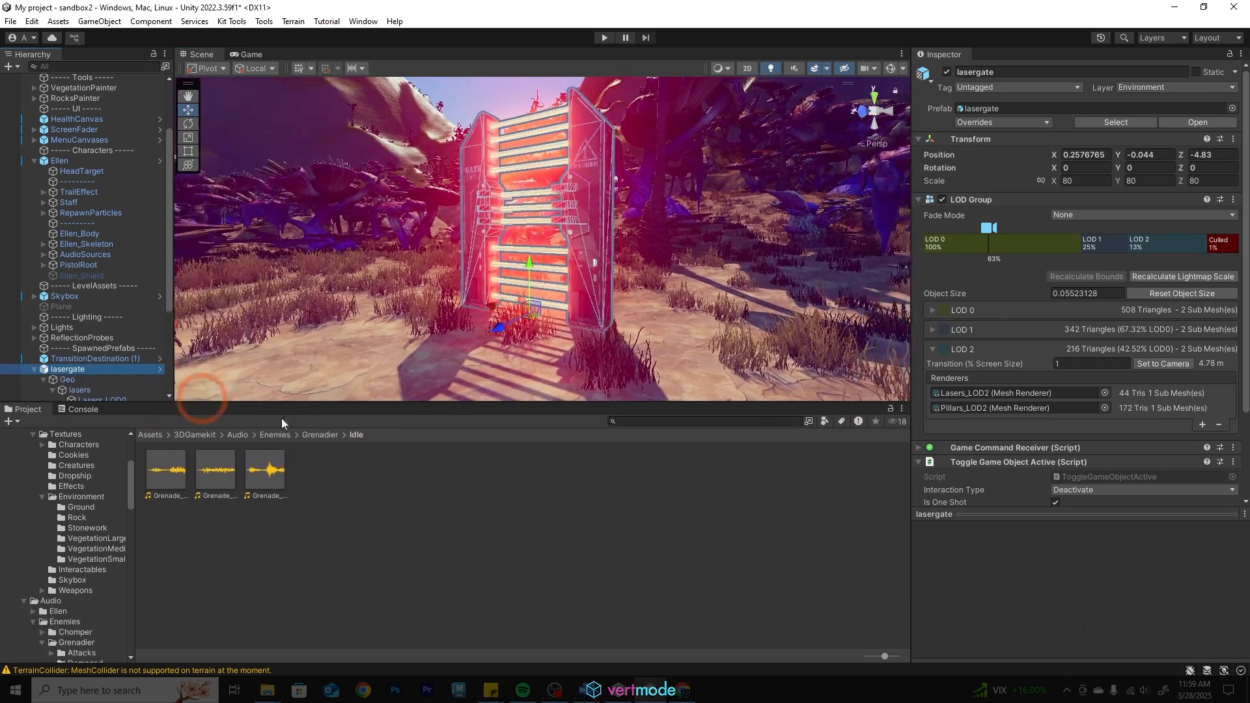
{"action": "left_click", "coordinate": [184, 435]}
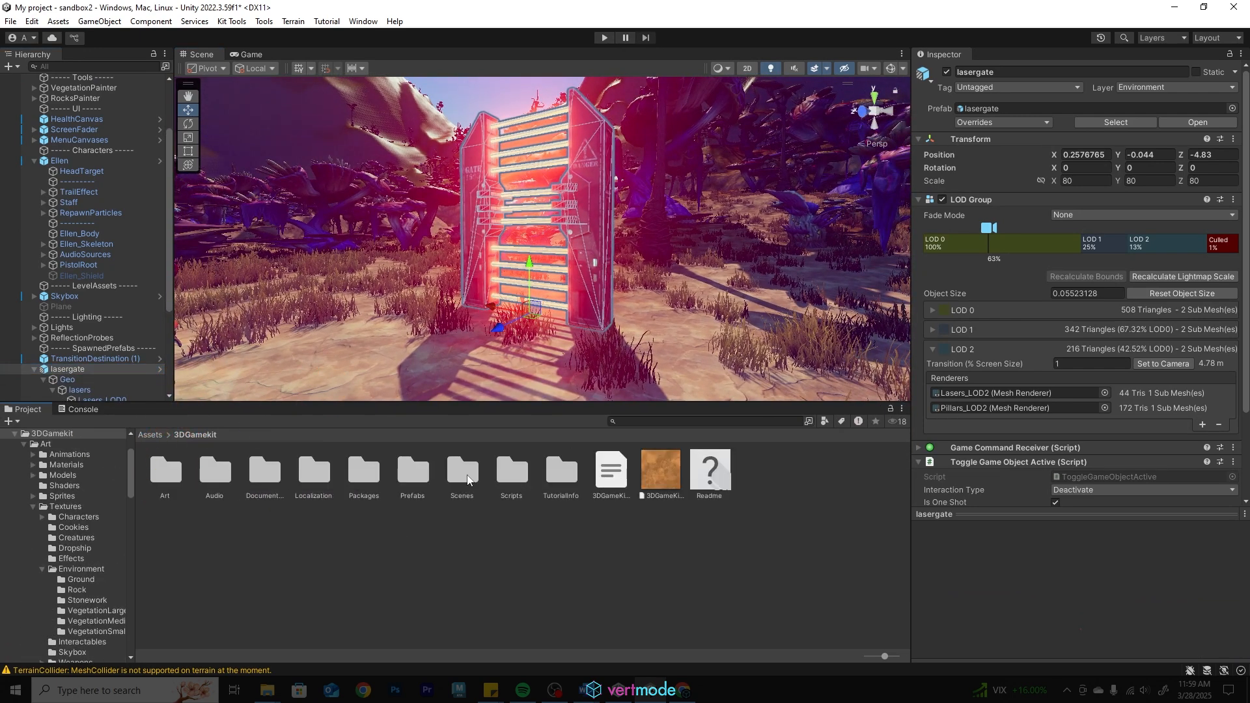
Open the lasergate prefab from Assets/MyPrefabs/gates for editing and review the root object's Toggle Game Object Active settings.
{"action": "left_click", "coordinate": [150, 435]}
{"action": "double_click", "coordinate": [264, 469]}
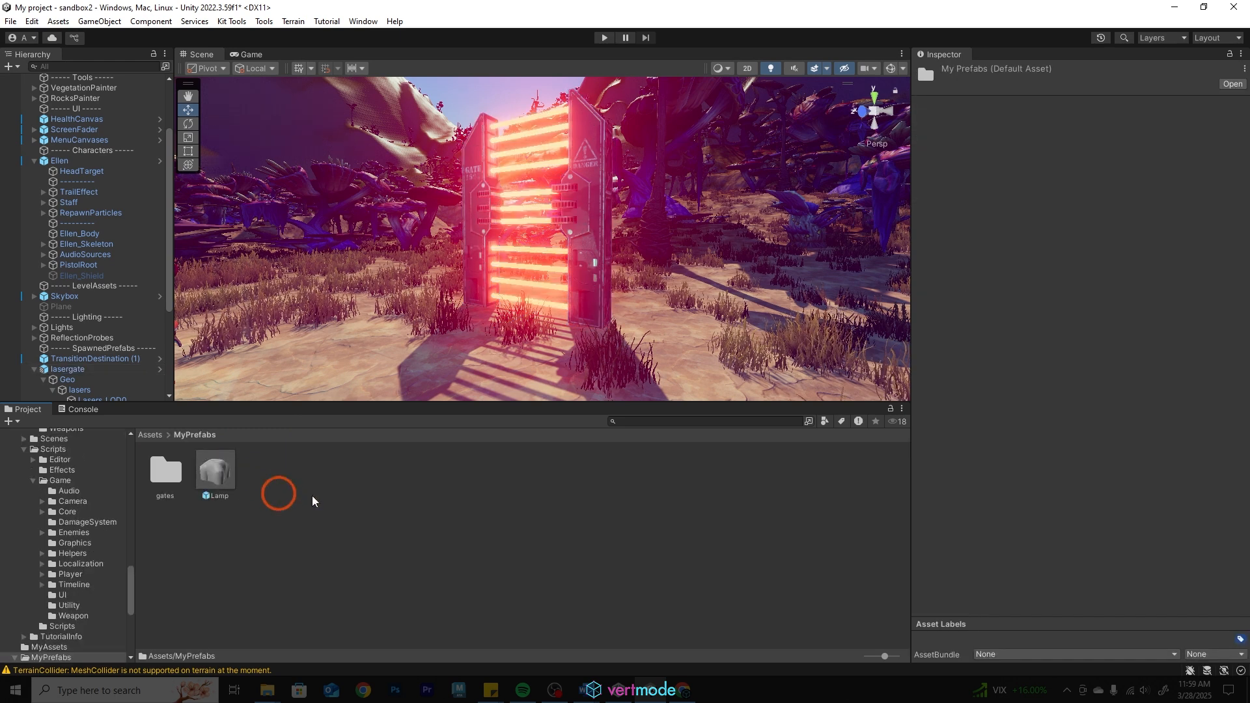
{"action": "double_click", "coordinate": [166, 482]}
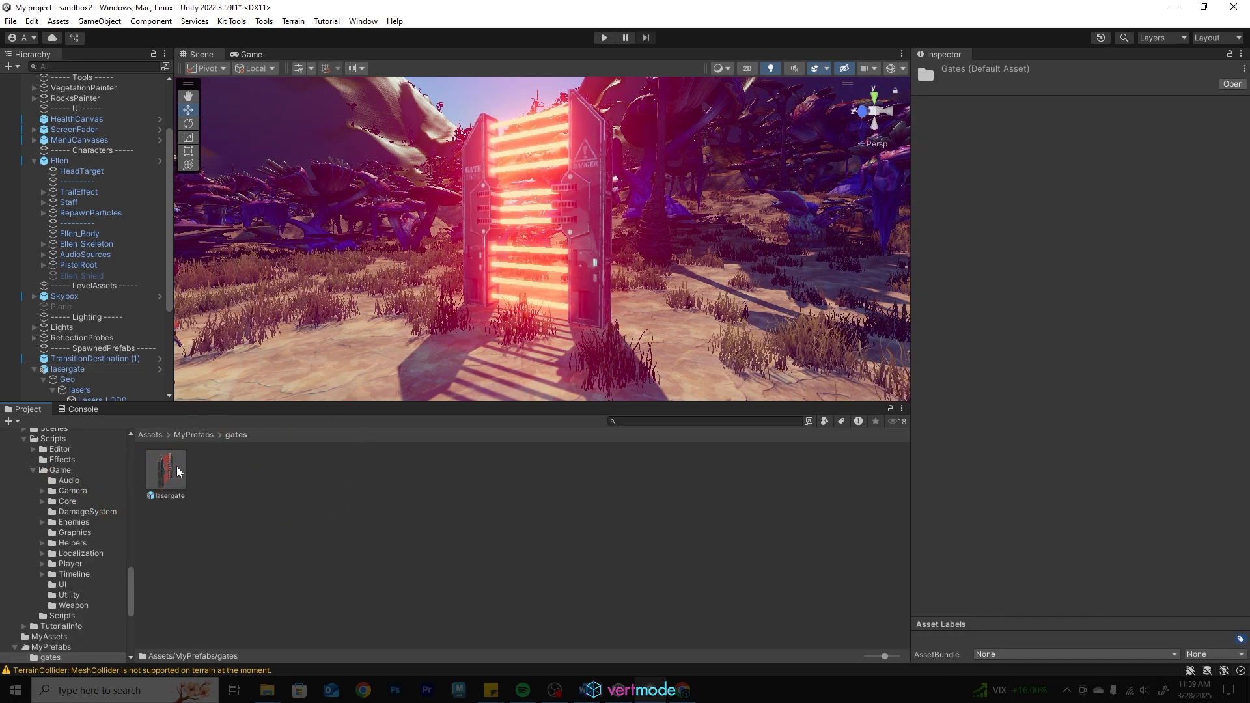
{"action": "left_click", "coordinate": [176, 468]}
{"action": "double_click", "coordinate": [177, 466]}
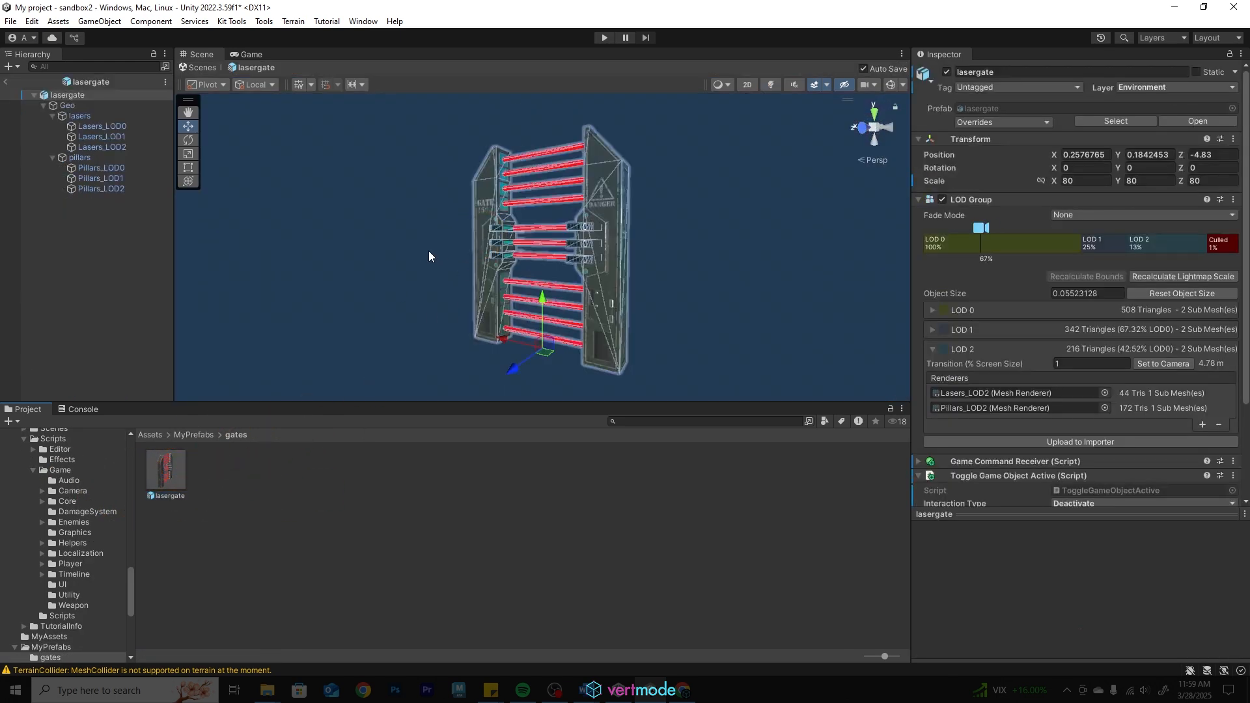
{"action": "left_click", "coordinate": [69, 108]}
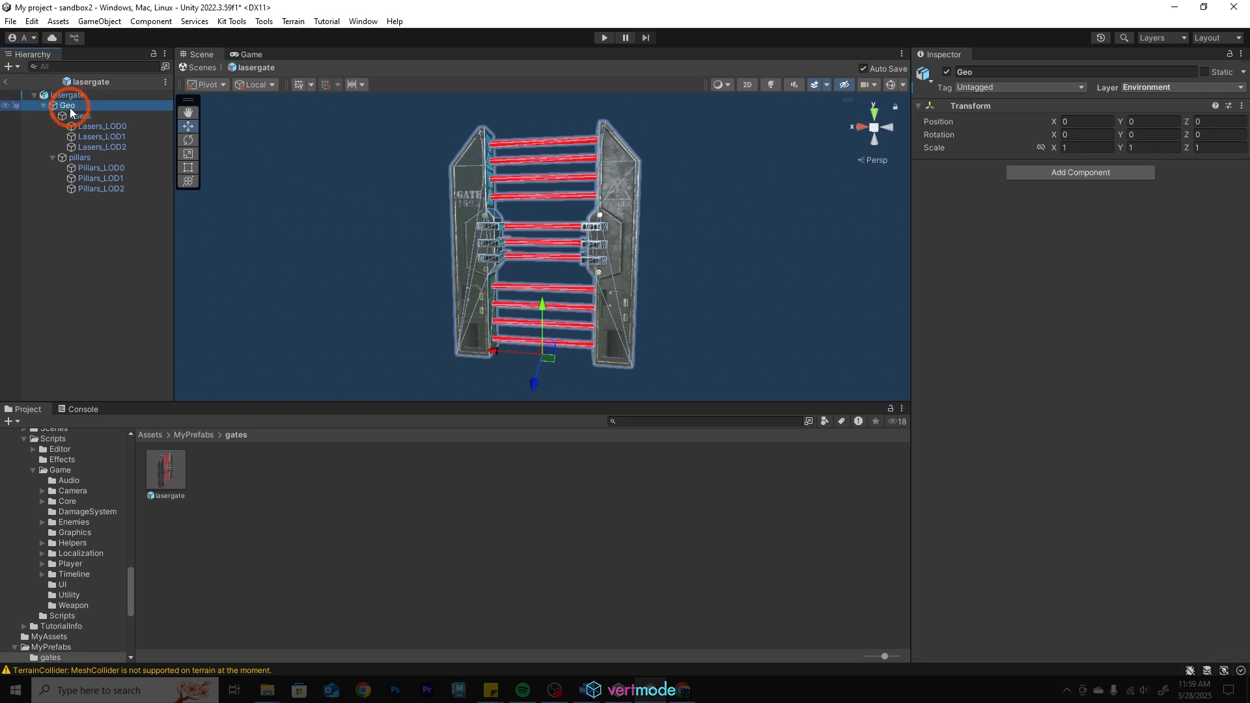
{"action": "left_click", "coordinate": [89, 92]}
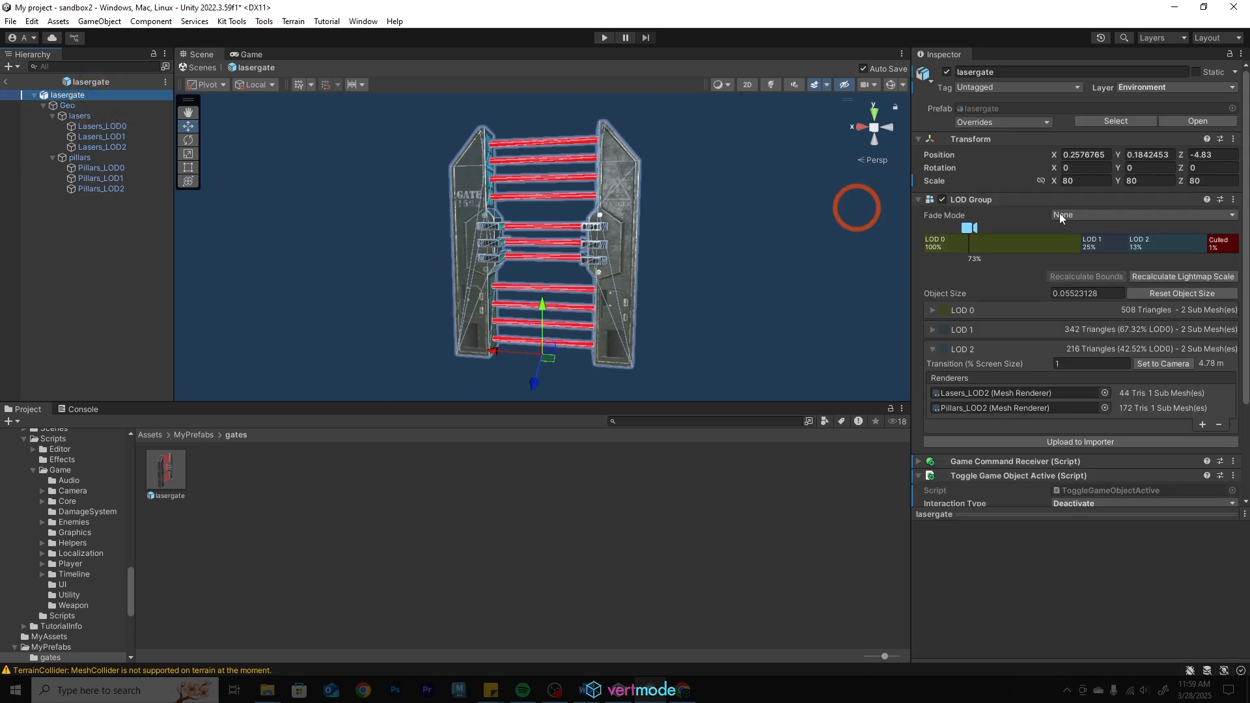
{"action": "scroll", "coordinate": [1031, 476], "scroll_direction": "down", "scroll_amount": 3}
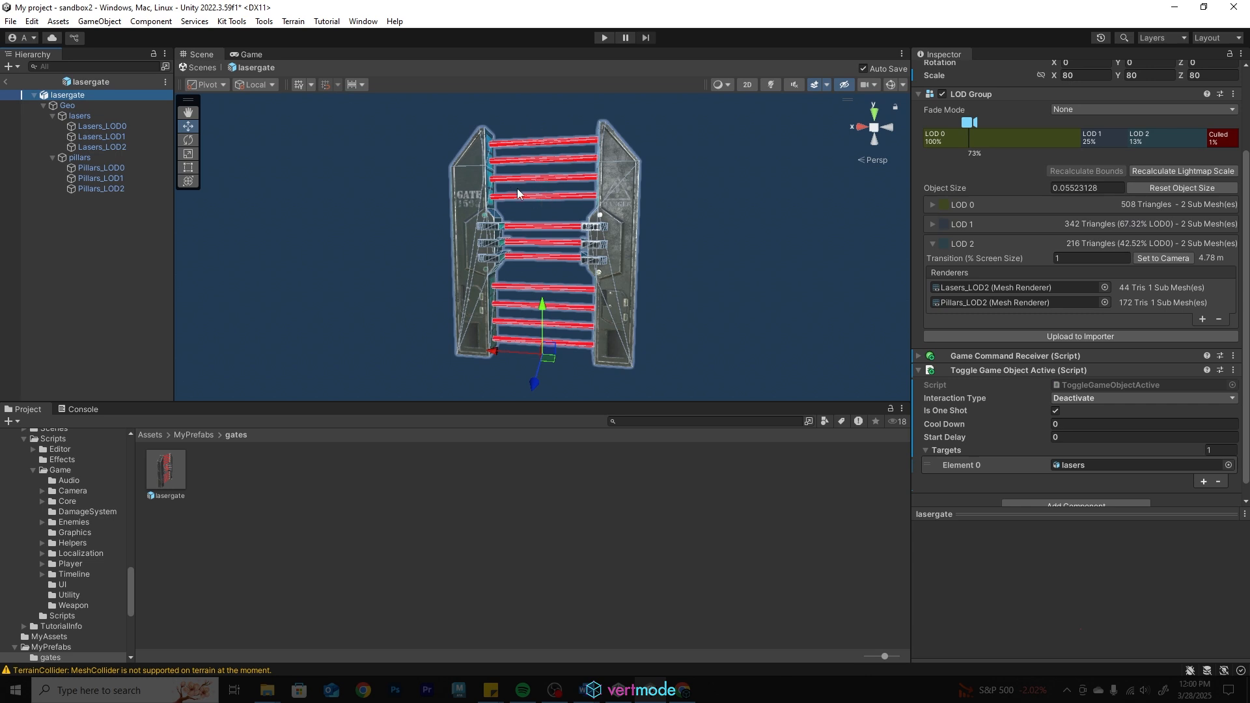
Add an Audio Source component to the lasers object inside the lasergate prefab and show its settings.
{"action": "left_click", "coordinate": [89, 115]}
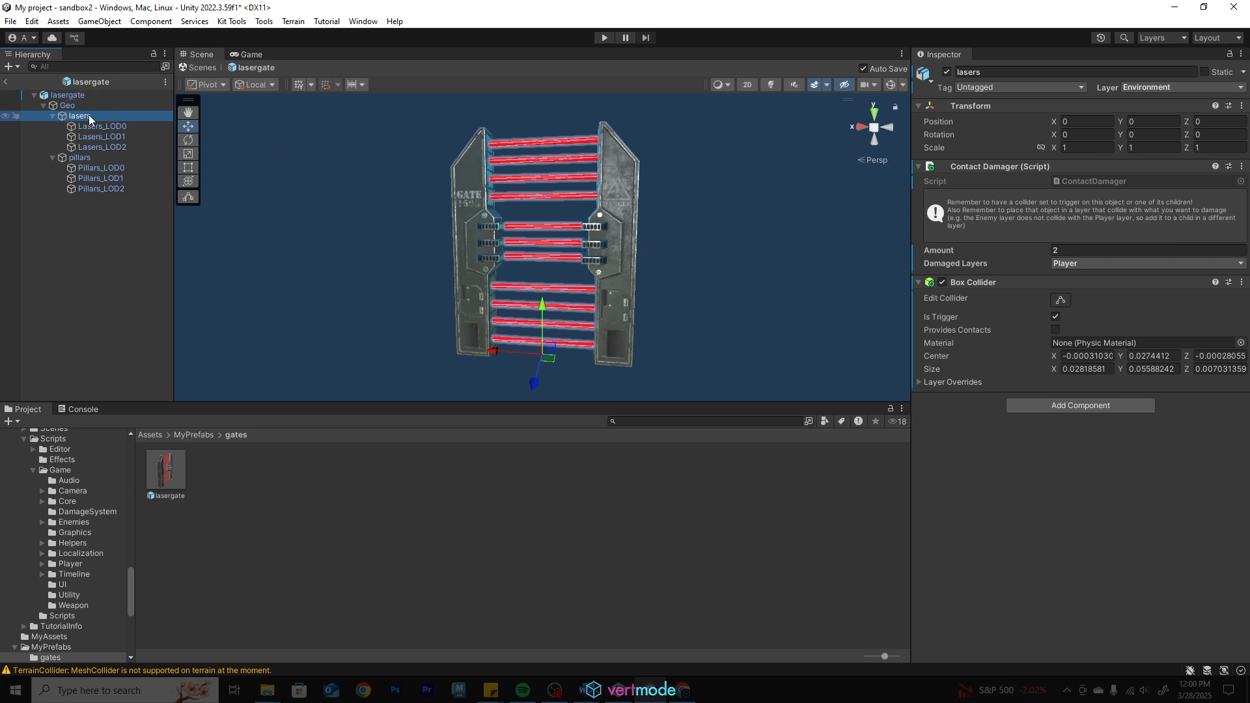
{"action": "left_click", "coordinate": [1046, 407]}
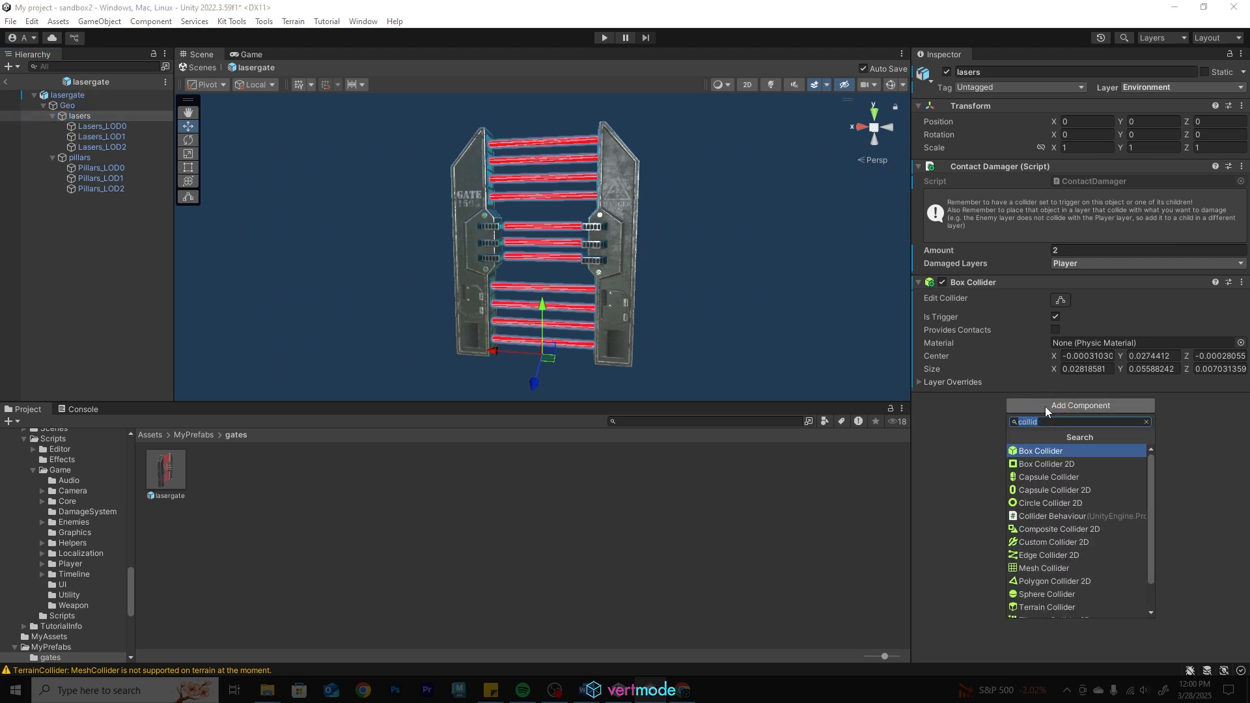
{"action": "type", "text": "audio"}
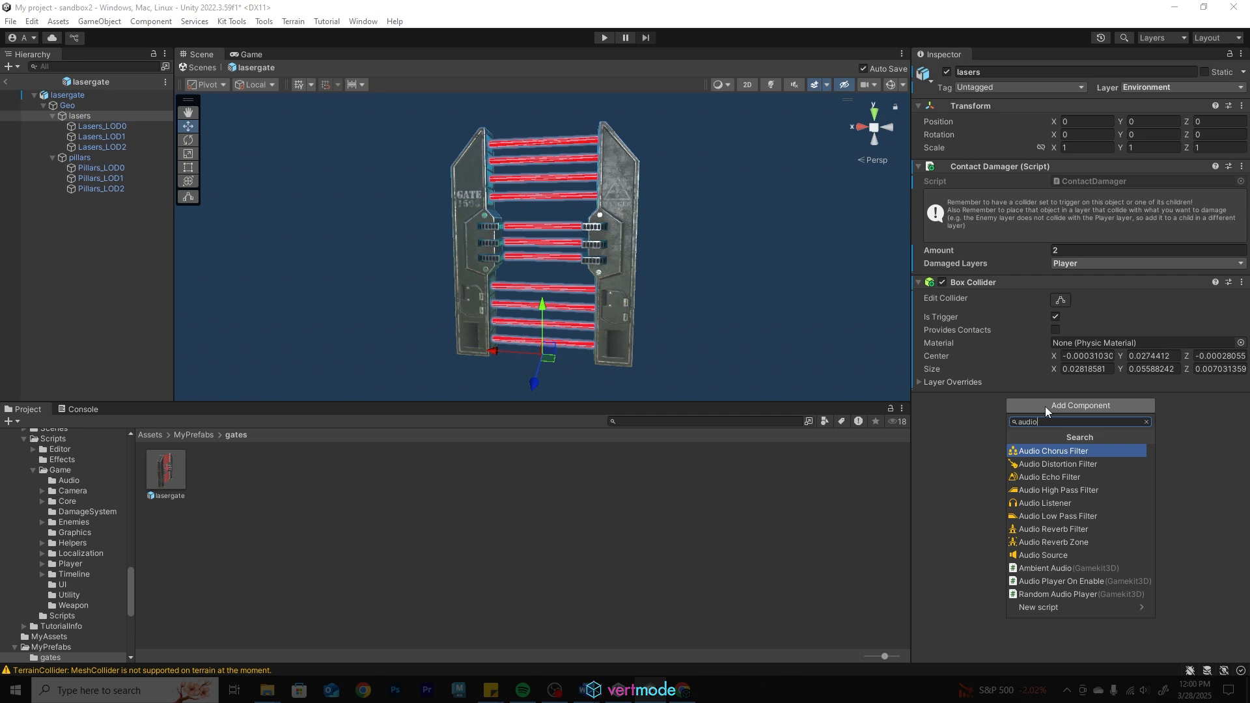
{"action": "left_click", "coordinate": [1046, 558]}
{"action": "left_click", "coordinate": [918, 401]}
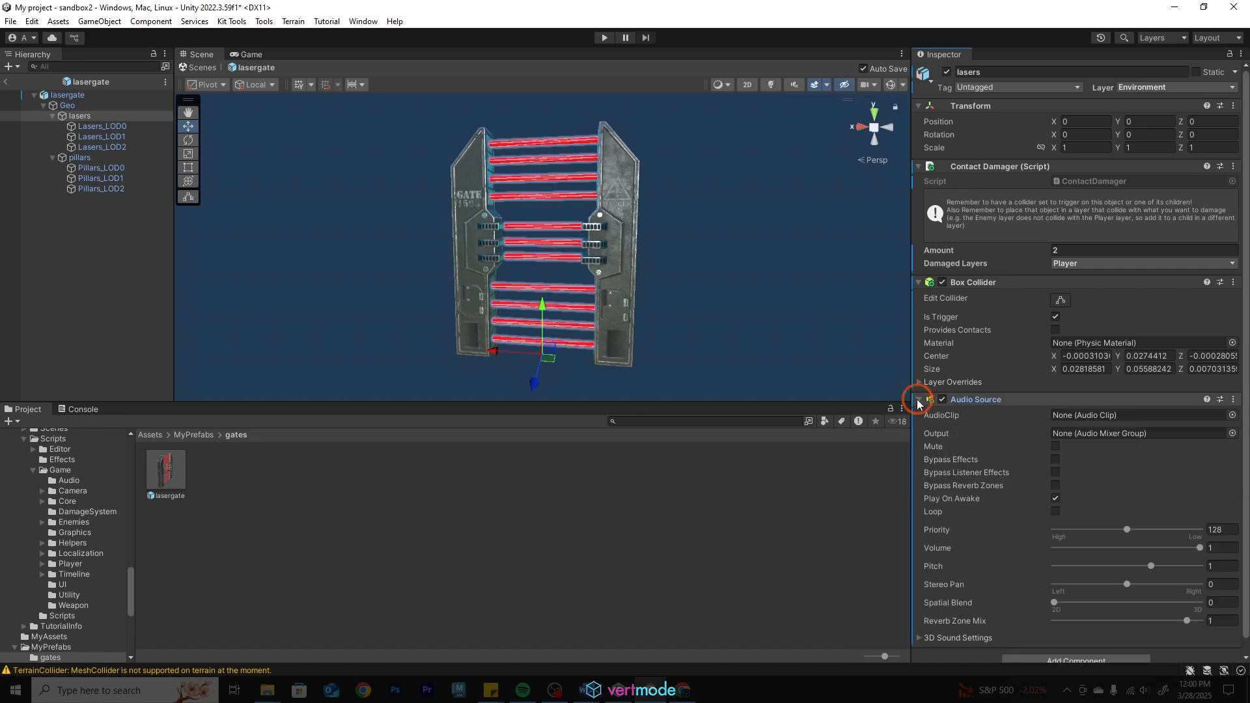
Search the audio clips for dropship and assign Dropship_Stereo_Loop_01 as the Audio Source's AudioClip.
{"action": "scroll", "coordinate": [996, 436], "scroll_direction": "down", "scroll_amount": 1}
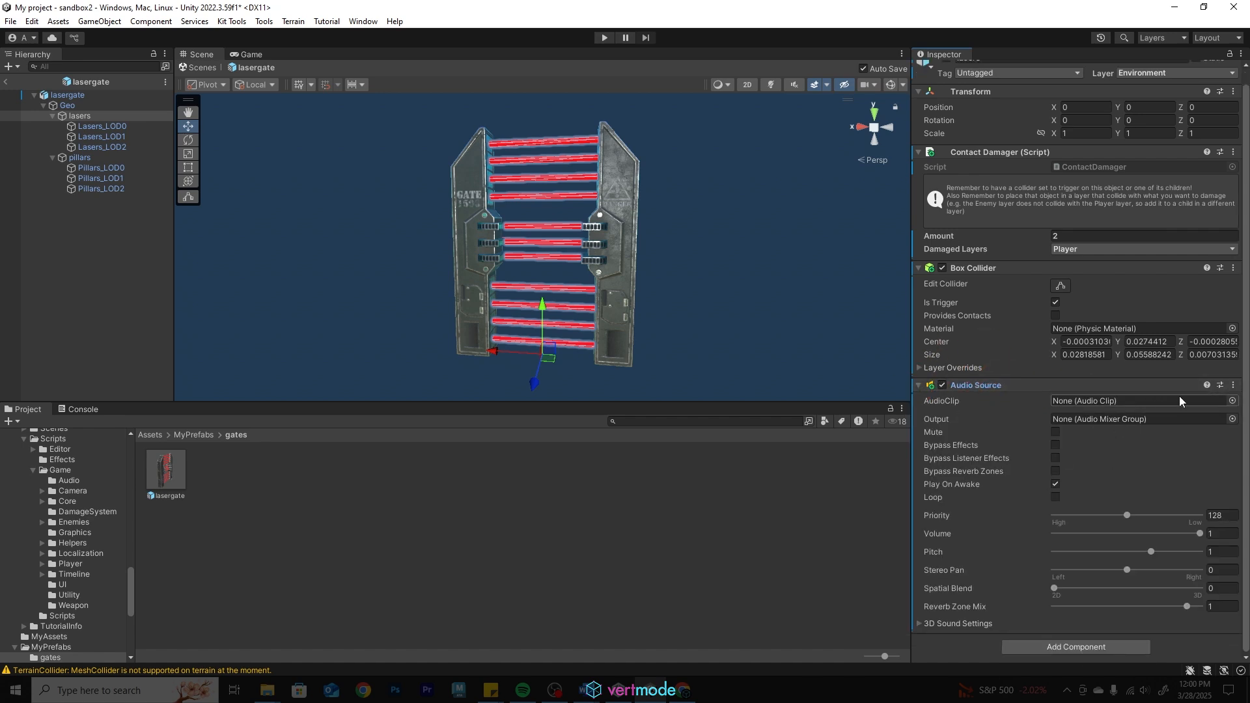
{"action": "left_click", "coordinate": [1232, 401]}
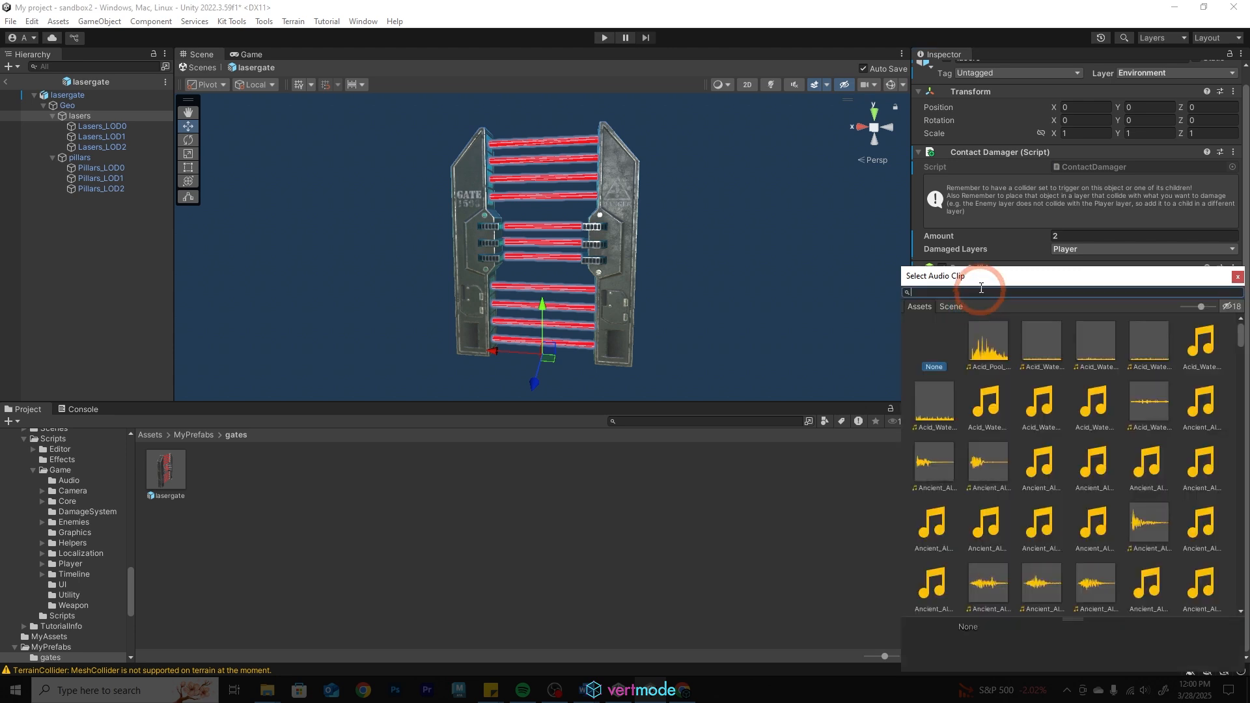
{"action": "left_click_drag", "start_coordinate": [979, 276], "coordinate": [756, 256]}
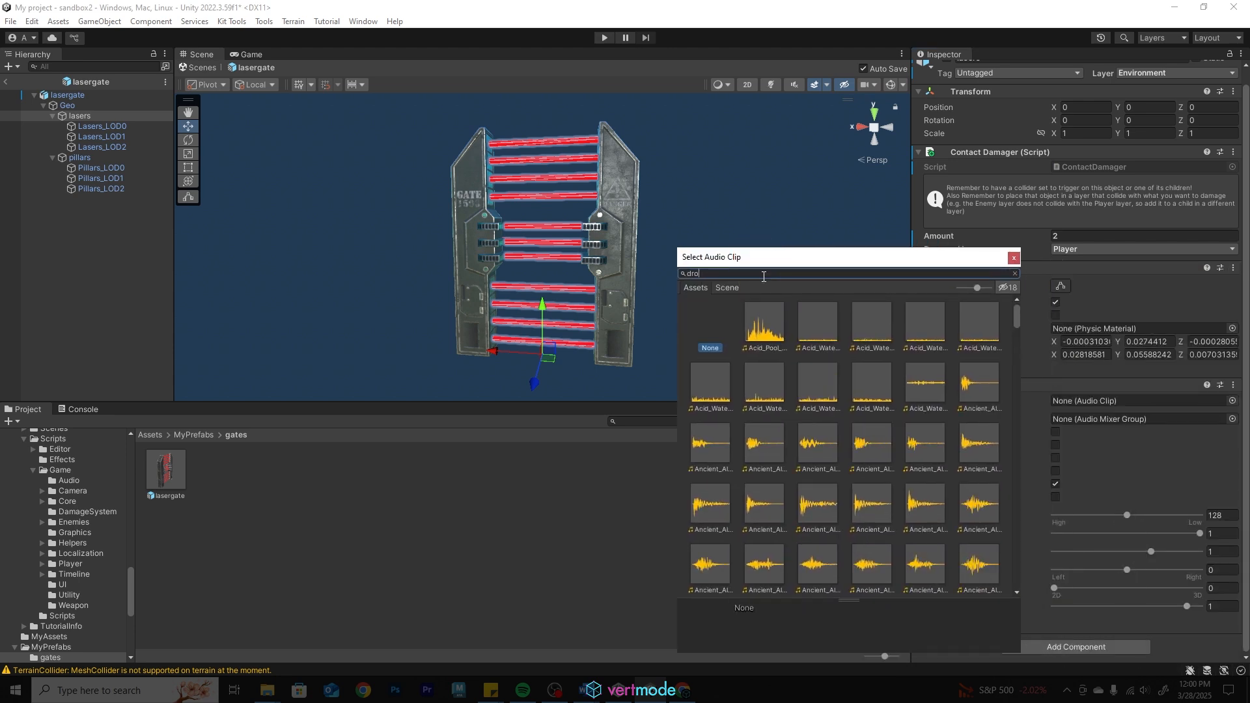
{"action": "type", "text": "dropship"}
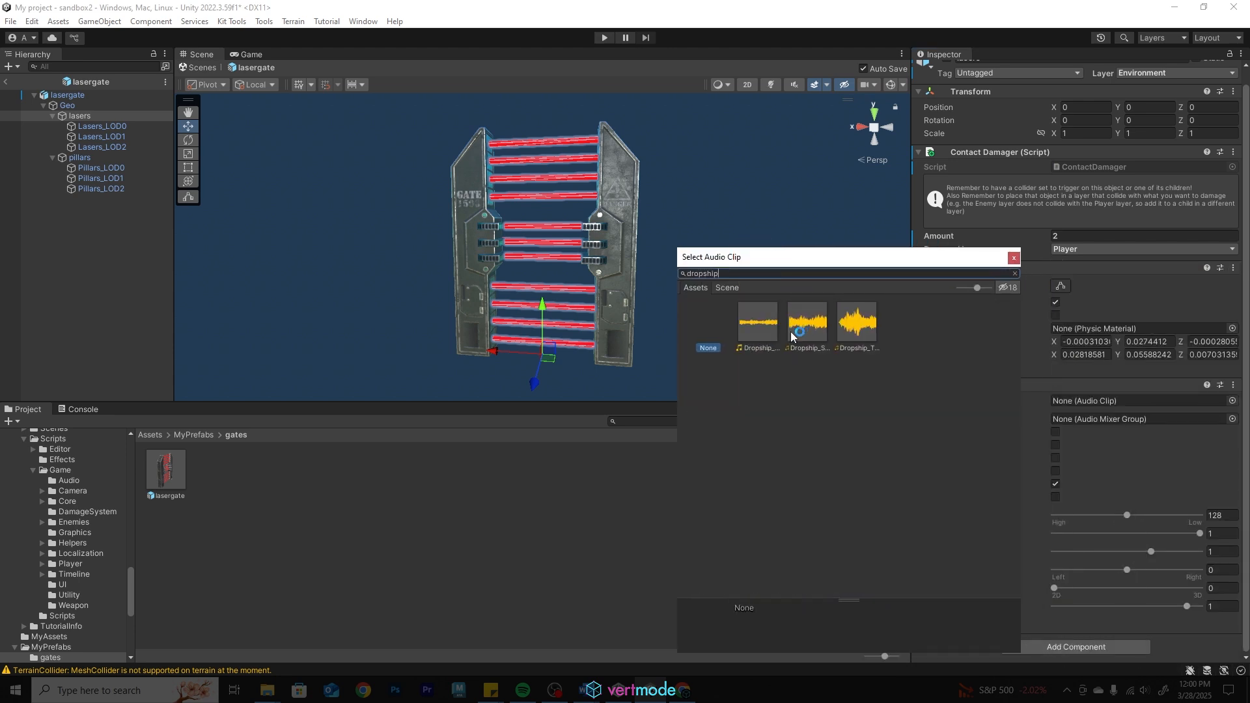
{"action": "left_click", "coordinate": [794, 332]}
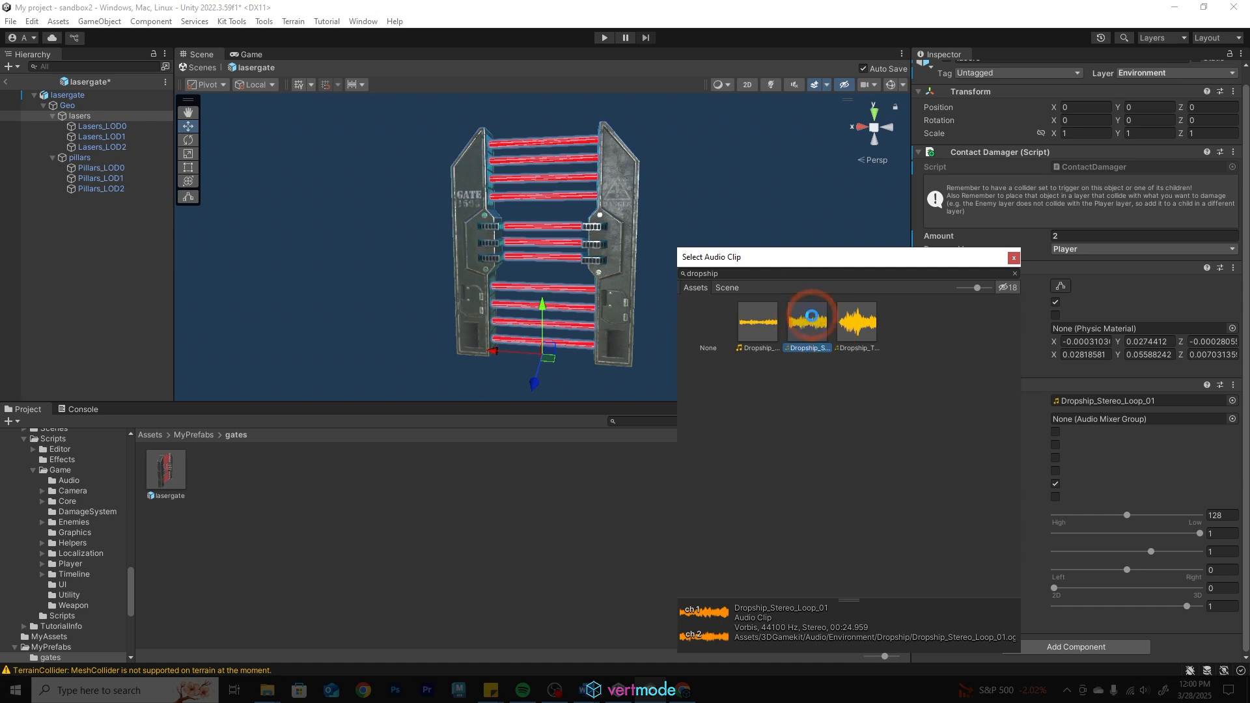
{"action": "left_click", "coordinate": [1102, 377]}
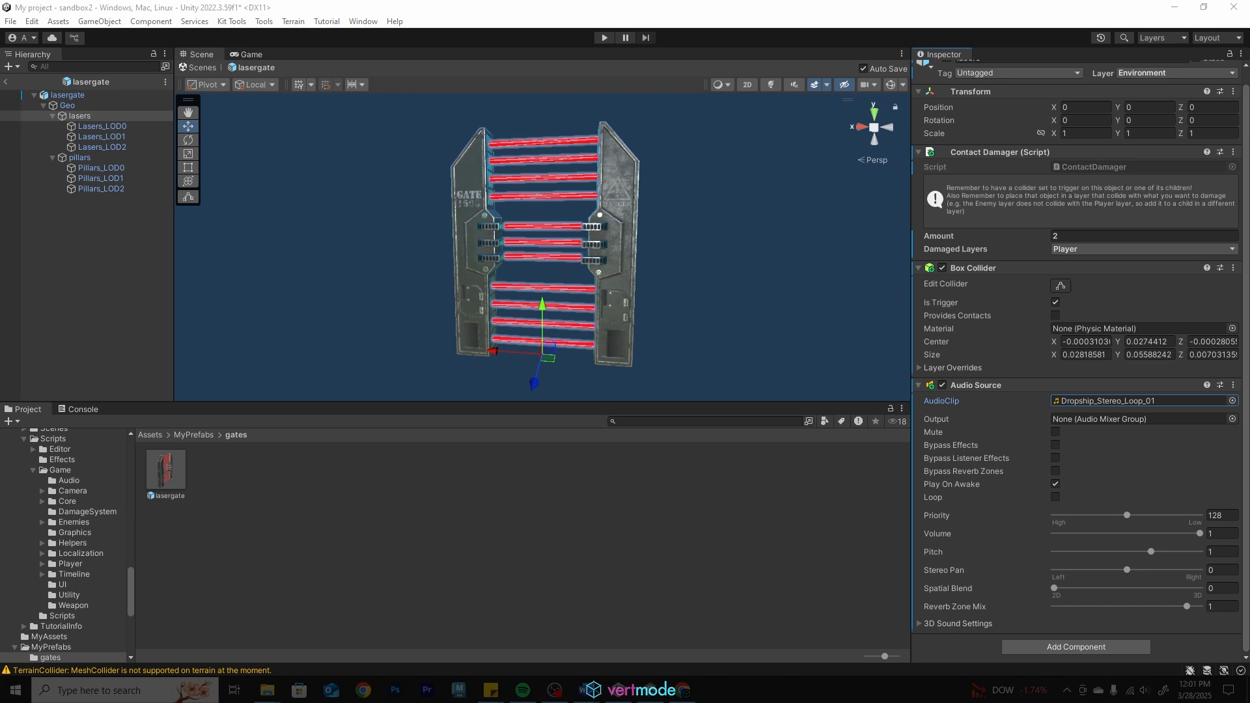
Enable Loop on the lasers object's Audio Source.
{"action": "mouse_move", "coordinate": [924, 495]}
{"action": "left_mouse_down"}
{"action": "mouse_move", "coordinate": [1068, 488]}
{"action": "mouse_move", "coordinate": [941, 472]}
{"action": "mouse_move", "coordinate": [930, 506]}
{"action": "left_mouse_up"}
{"action": "mouse_move", "coordinate": [920, 509]}
{"action": "left_mouse_down"}
{"action": "mouse_move", "coordinate": [1055, 511]}
{"action": "mouse_move", "coordinate": [1060, 493]}
{"action": "mouse_move", "coordinate": [957, 483]}
{"action": "mouse_move", "coordinate": [920, 509]}
{"action": "left_mouse_up"}
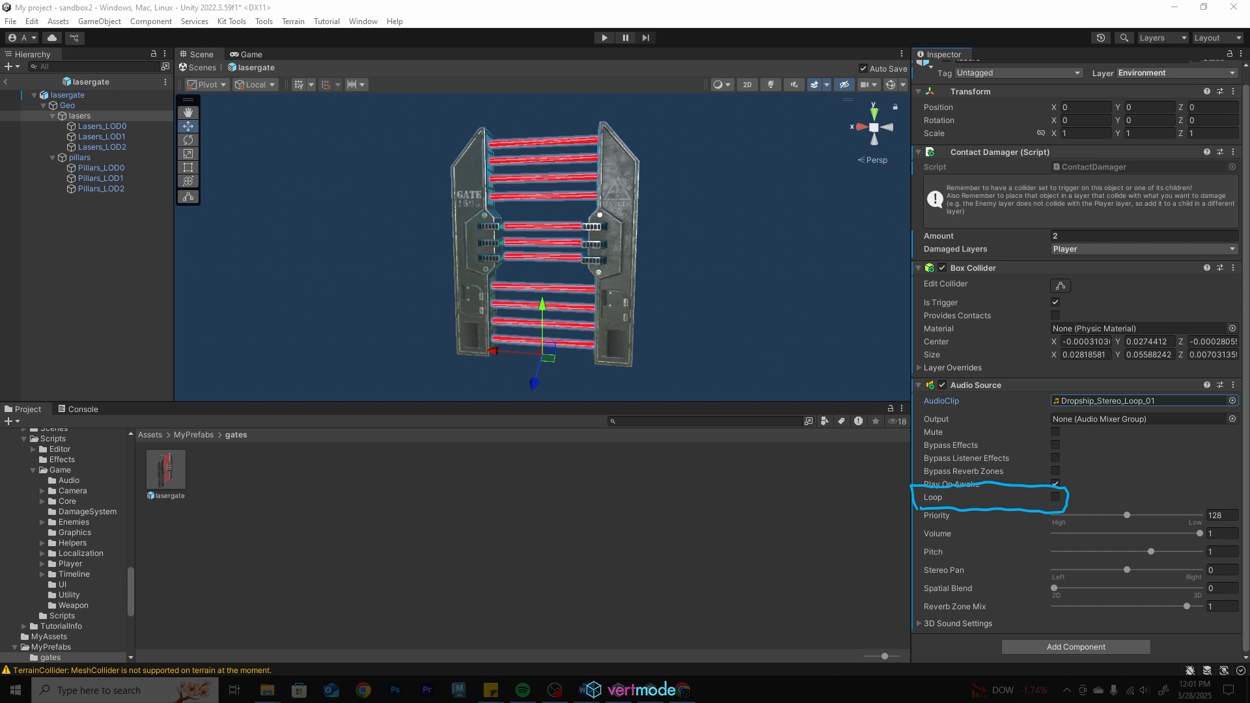
{"action": "key", "text": "Escape"}
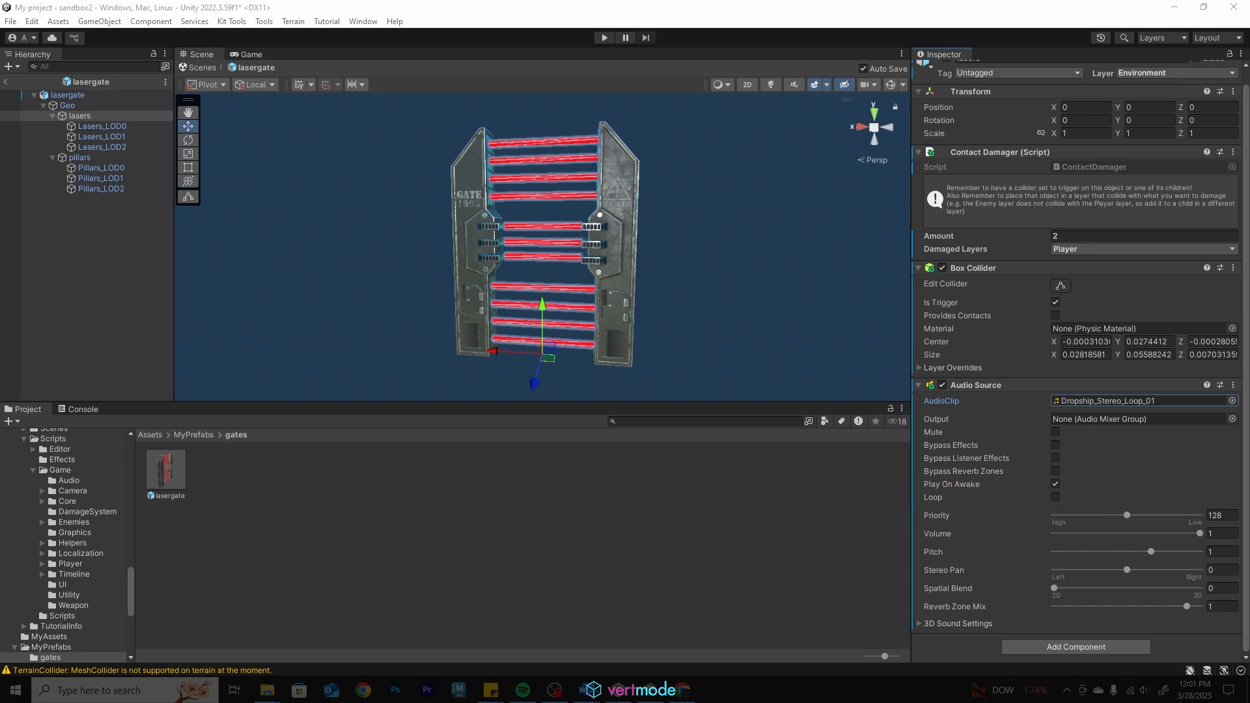
{"action": "left_click", "coordinate": [1055, 497]}
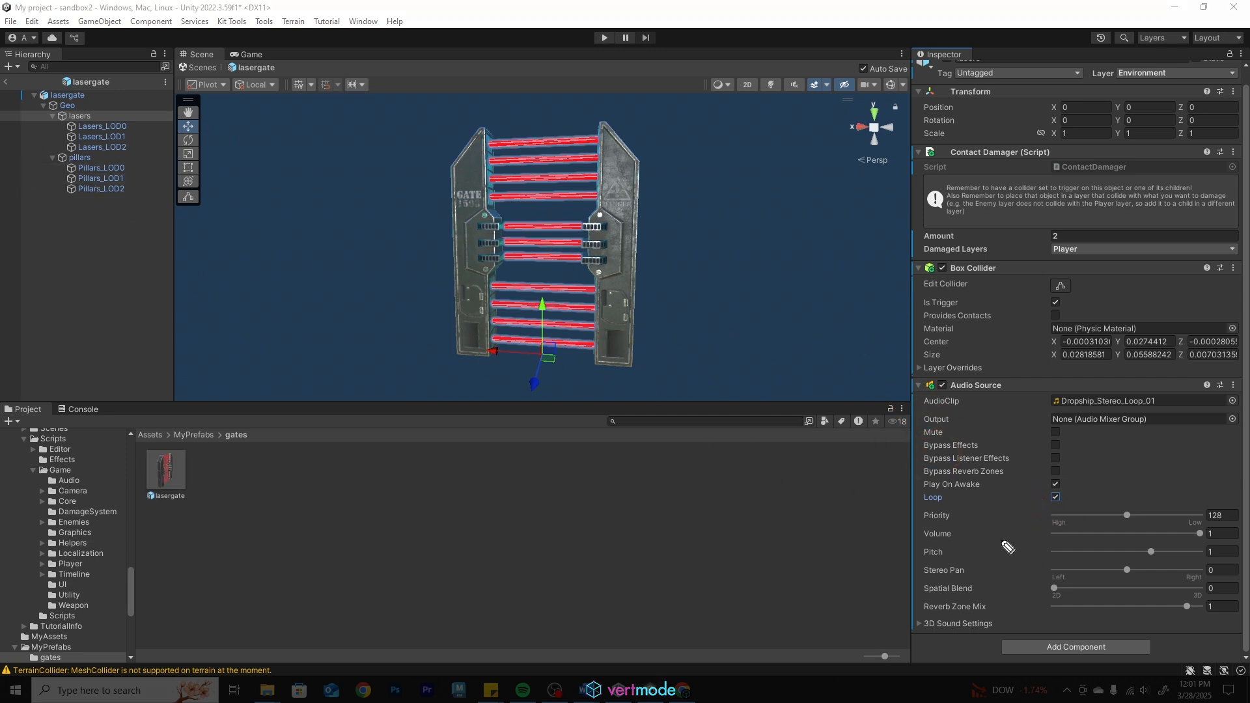
{"action": "left_click_drag", "start_coordinate": [910, 515], "coordinate": [909, 588]}
{"action": "left_click", "coordinate": [908, 549]}
{"action": "left_click", "coordinate": [907, 570]}
{"action": "left_click_drag", "start_coordinate": [912, 521], "coordinate": [950, 519]}
{"action": "mouse_move", "coordinate": [1130, 499]}
{"action": "left_mouse_down"}
{"action": "mouse_move", "coordinate": [1201, 483]}
{"action": "mouse_move", "coordinate": [1180, 497]}
{"action": "left_mouse_up"}
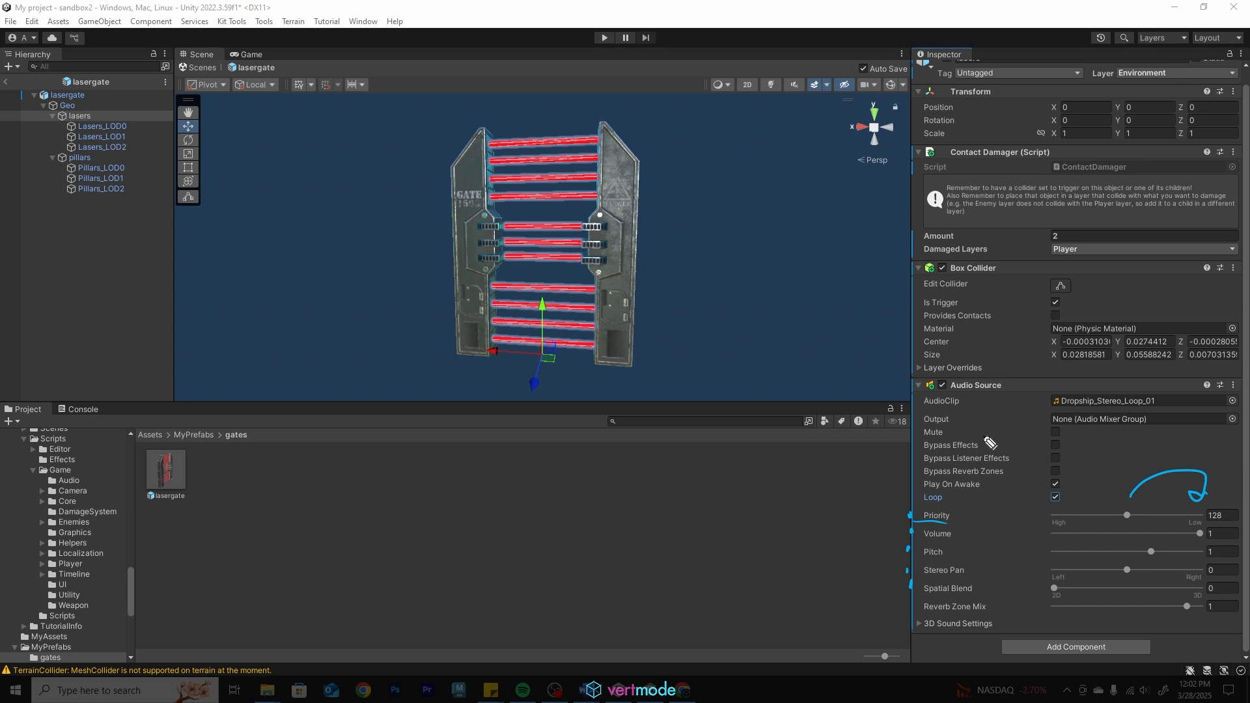
{"action": "left_click_drag", "start_coordinate": [1051, 541], "coordinate": [1065, 516]}
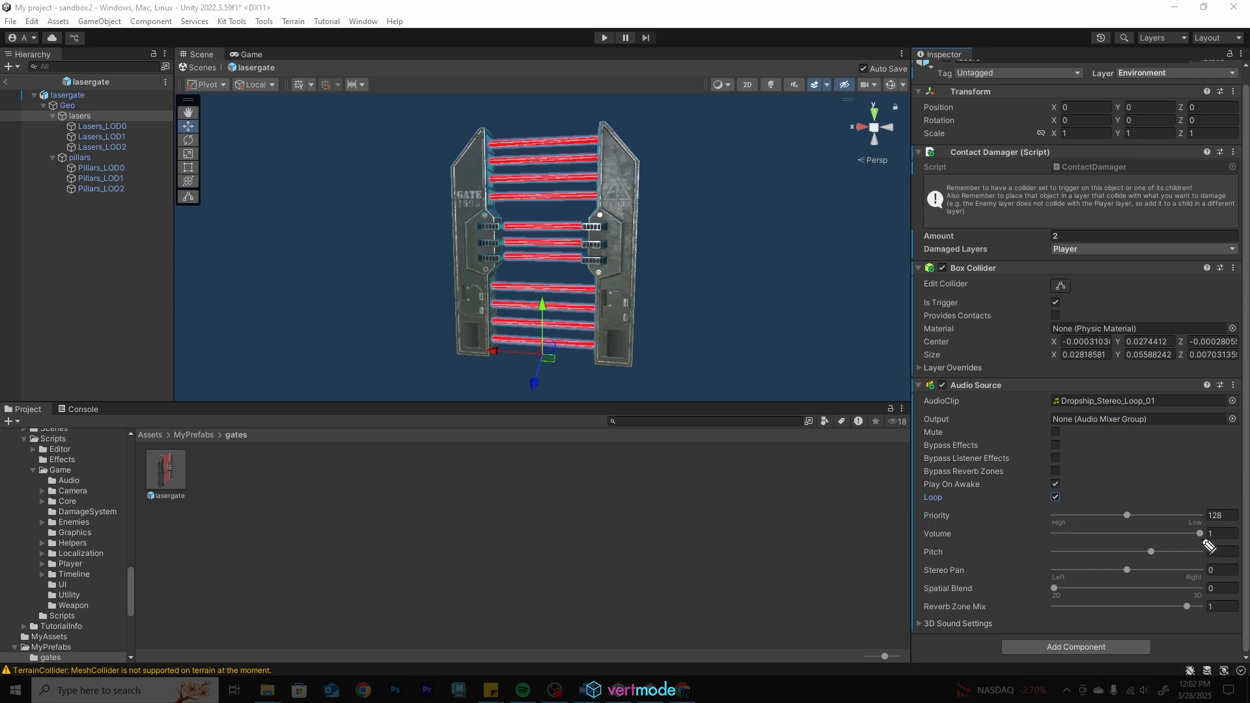
{"action": "mouse_move", "coordinate": [1202, 541]}
{"action": "left_mouse_down"}
{"action": "mouse_move", "coordinate": [1211, 539]}
{"action": "mouse_move", "coordinate": [1136, 577]}
{"action": "left_mouse_up"}
{"action": "left_click_drag", "start_coordinate": [1047, 596], "coordinate": [1061, 597]}
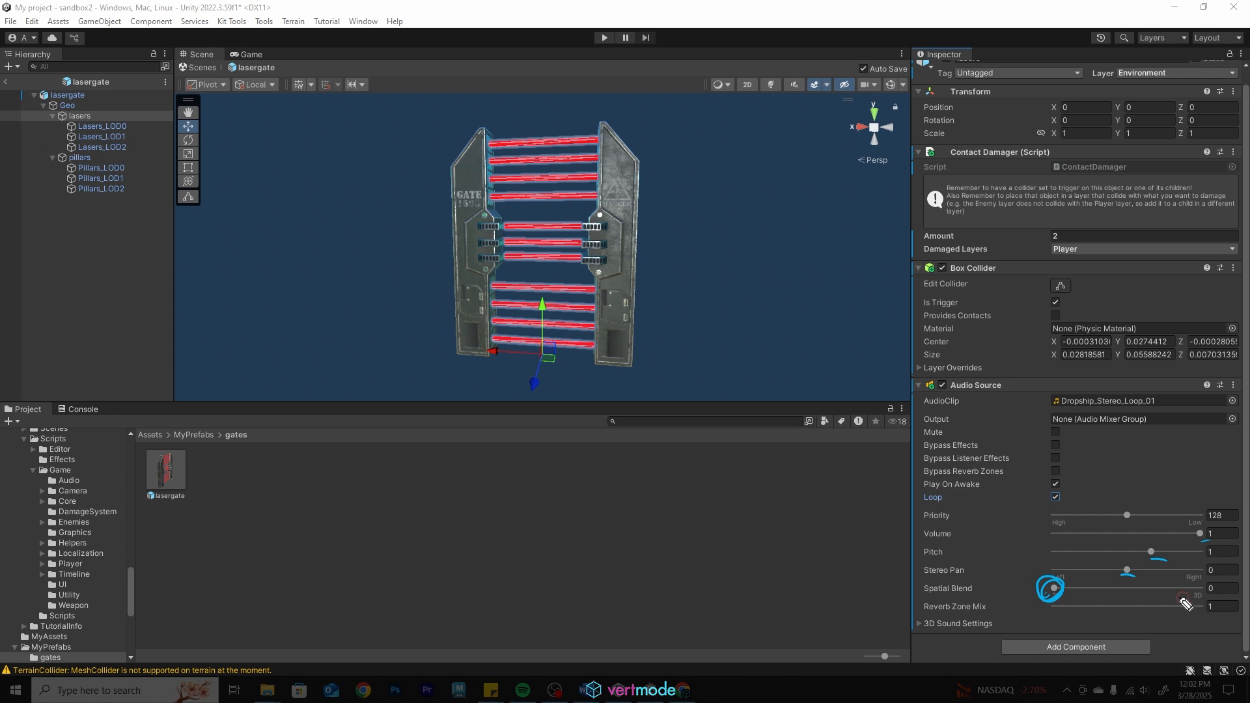
{"action": "left_click_drag", "start_coordinate": [1188, 602], "coordinate": [1193, 608]}
{"action": "mouse_move", "coordinate": [1068, 592]}
{"action": "left_mouse_down"}
{"action": "mouse_move", "coordinate": [1042, 601]}
{"action": "mouse_move", "coordinate": [995, 549]}
{"action": "mouse_move", "coordinate": [962, 536]}
{"action": "mouse_move", "coordinate": [974, 513]}
{"action": "mouse_move", "coordinate": [979, 526]}
{"action": "left_mouse_up"}
{"action": "mouse_move", "coordinate": [982, 508]}
{"action": "left_mouse_down"}
{"action": "mouse_move", "coordinate": [993, 519]}
{"action": "mouse_move", "coordinate": [1025, 510]}
{"action": "left_mouse_up"}
{"action": "left_click", "coordinate": [1004, 498]}
{"action": "left_click_drag", "start_coordinate": [963, 543], "coordinate": [1042, 514]}
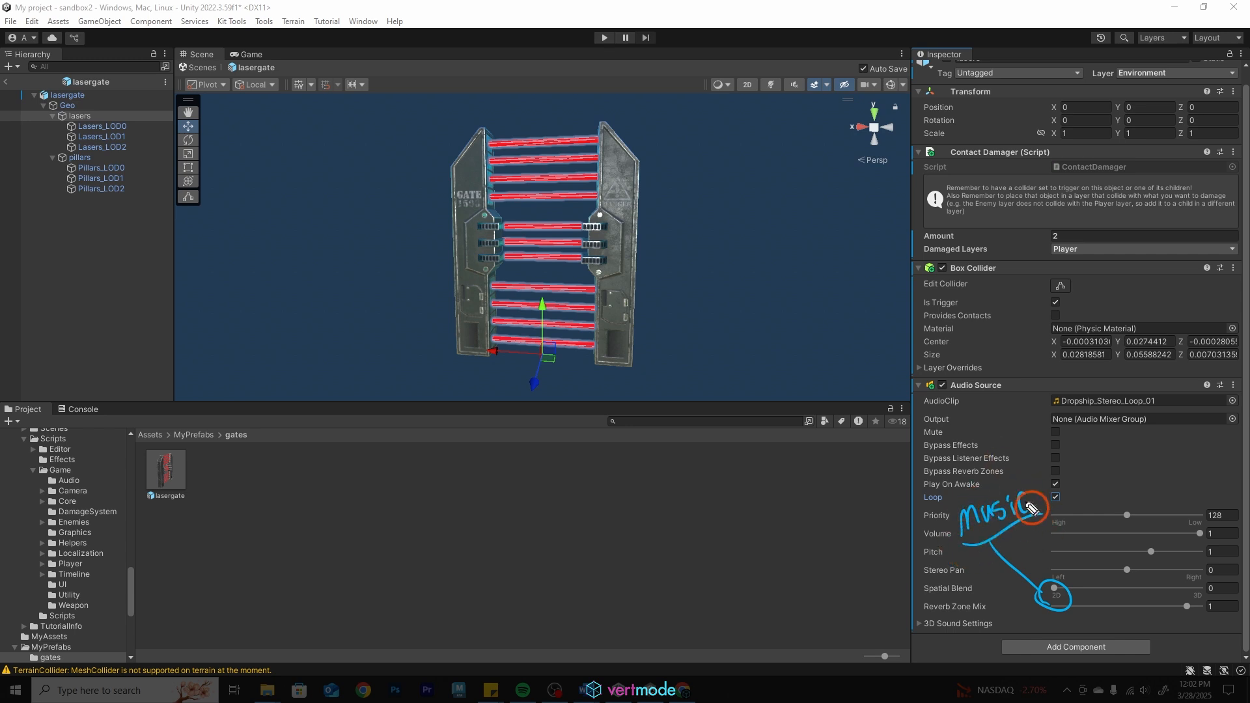
{"action": "left_click_drag", "start_coordinate": [1176, 584], "coordinate": [1208, 612]}
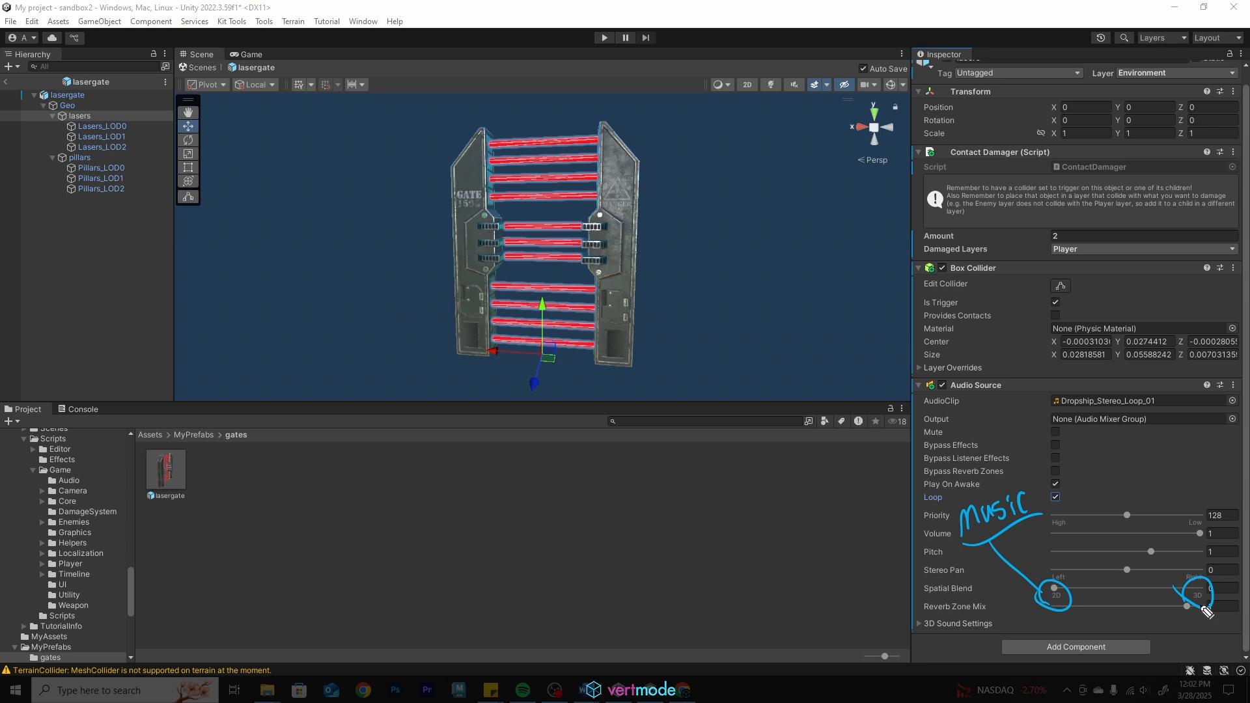
{"action": "left_click", "coordinate": [1120, 594]}
{"action": "key", "text": "Escape"}
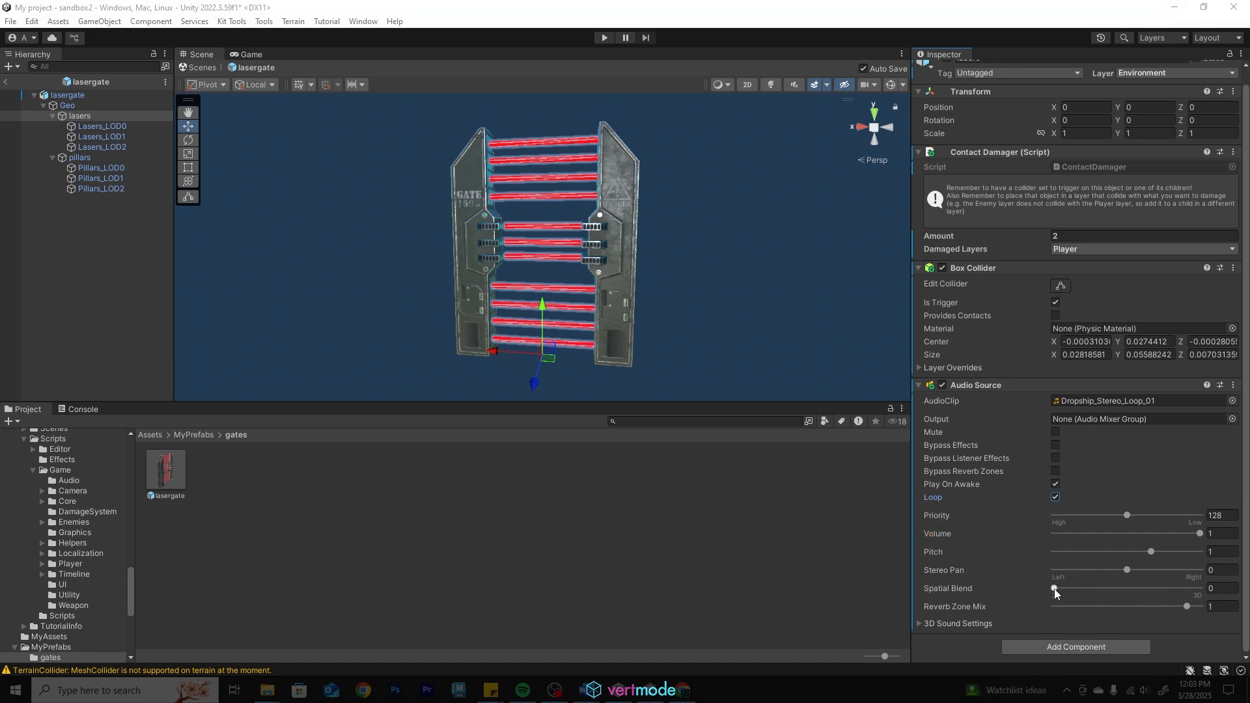
Set the Audio Source's Spatial Blend to about 0.897, towards 3D, and leave the prefab to return to the scene.
{"action": "left_click_drag", "start_coordinate": [1054, 589], "coordinate": [1164, 595]}
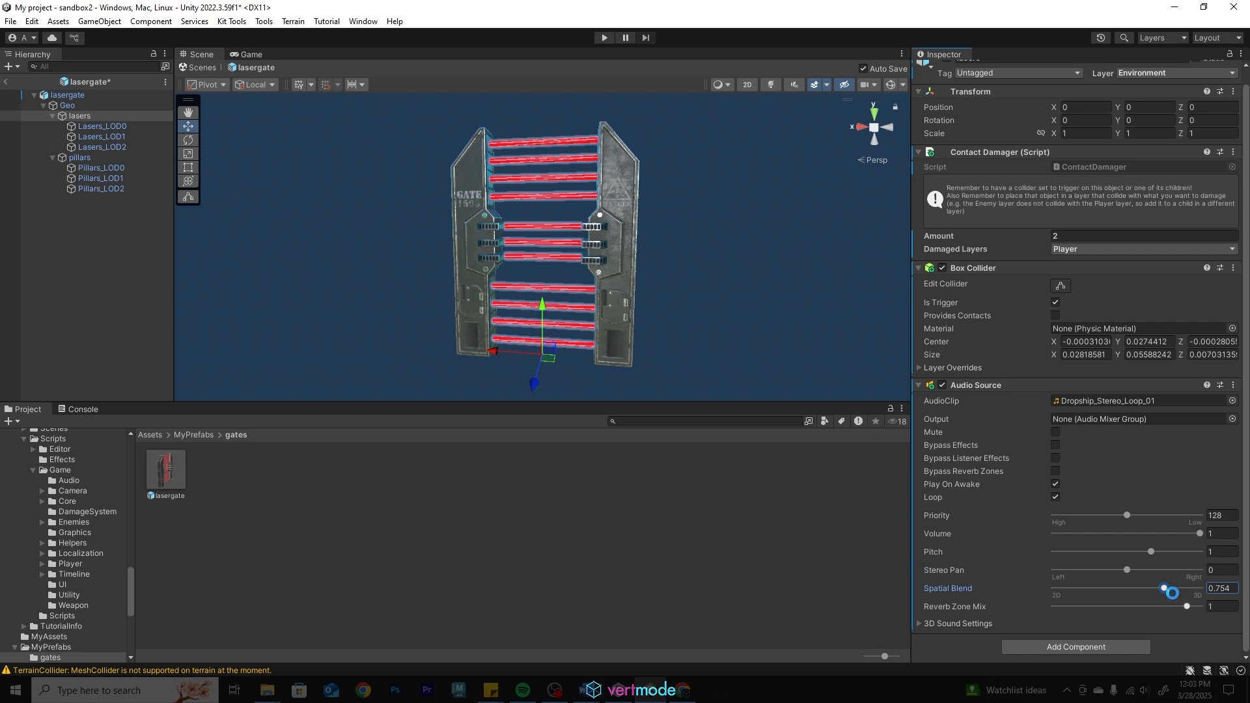
{"action": "left_click_drag", "start_coordinate": [1165, 588], "coordinate": [1186, 594]}
{"action": "left_click", "coordinate": [6, 81]}
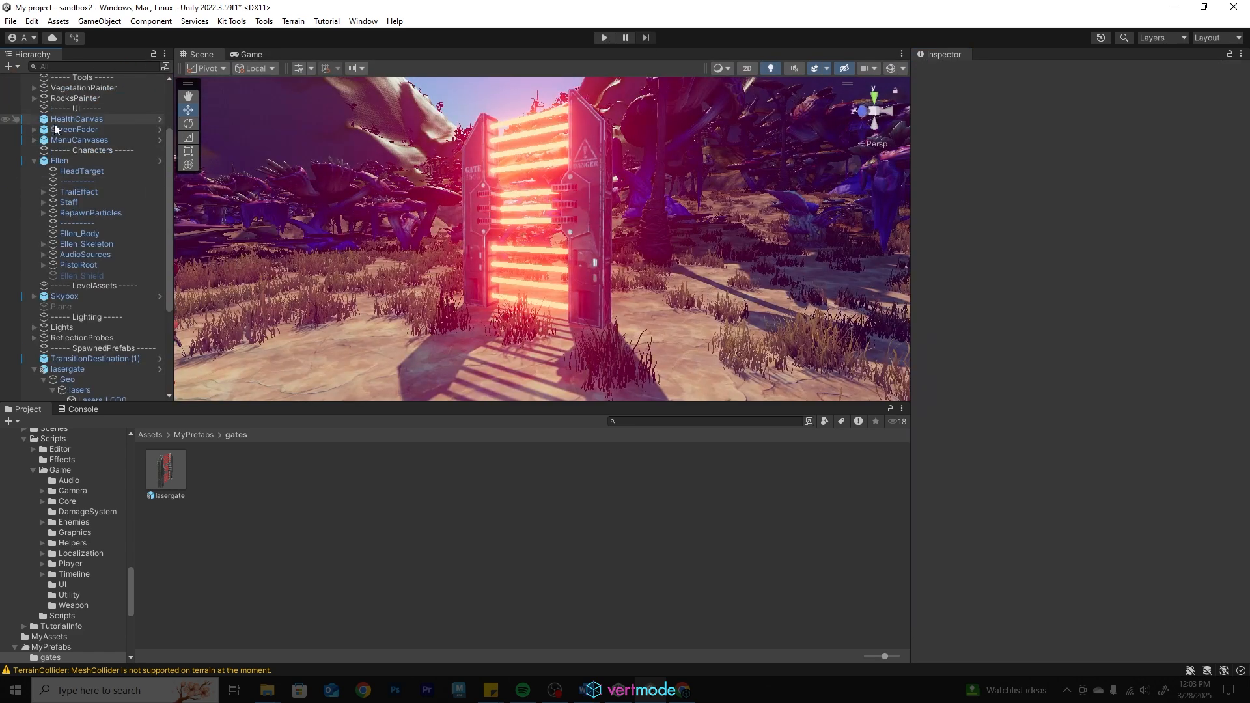
Select the lasers object of the lasergate in the scene and check its Audio Source settings.
{"action": "left_click", "coordinate": [520, 221]}
{"action": "left_click", "coordinate": [536, 225]}
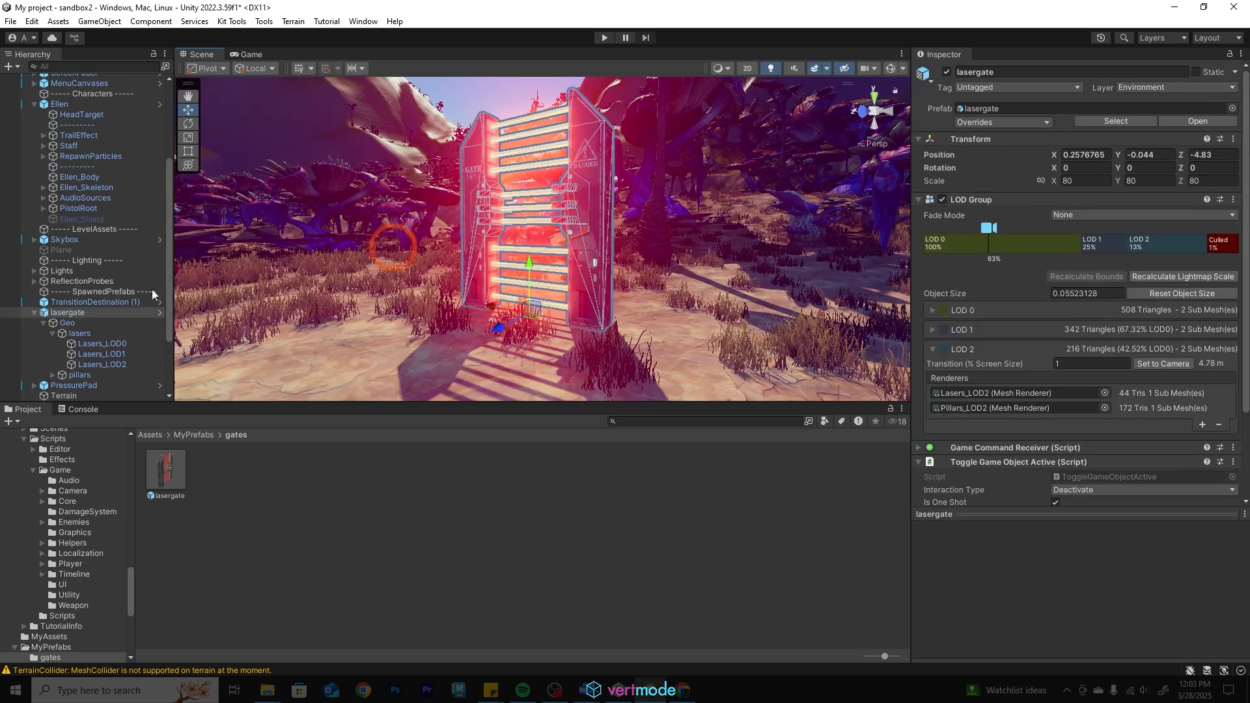
{"action": "left_click", "coordinate": [80, 333]}
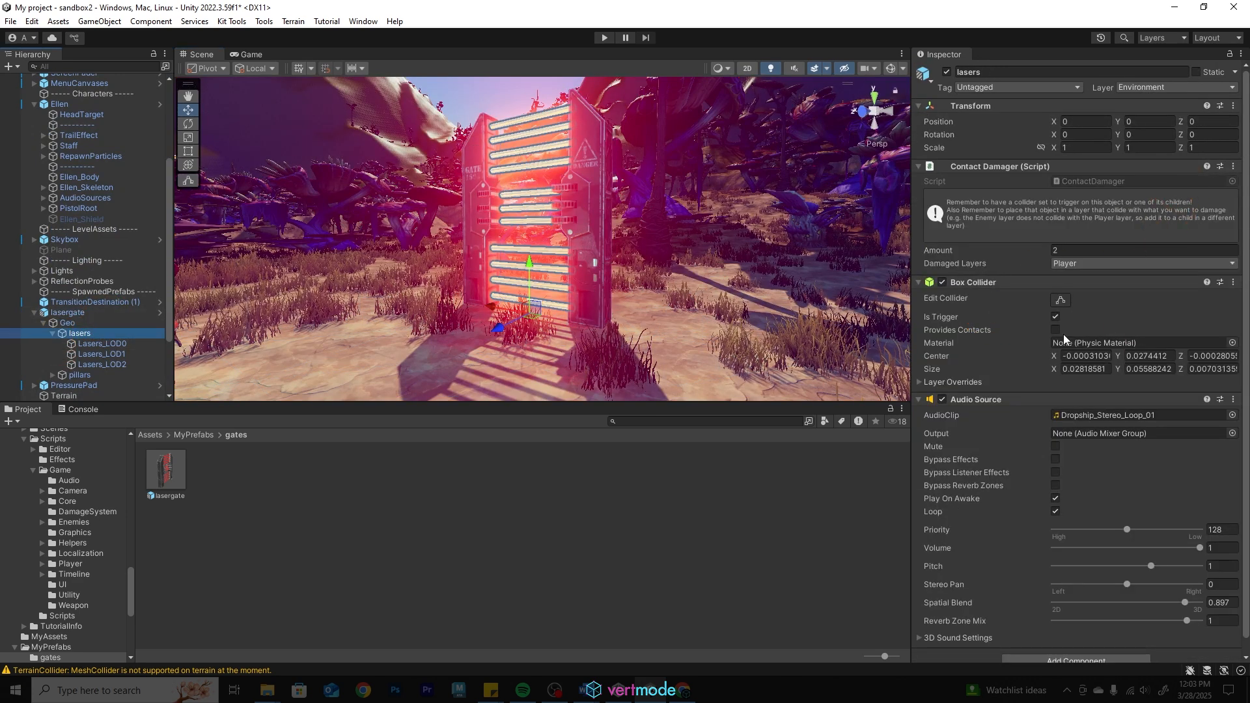
{"action": "scroll", "coordinate": [1041, 377], "scroll_direction": "down", "scroll_amount": 1}
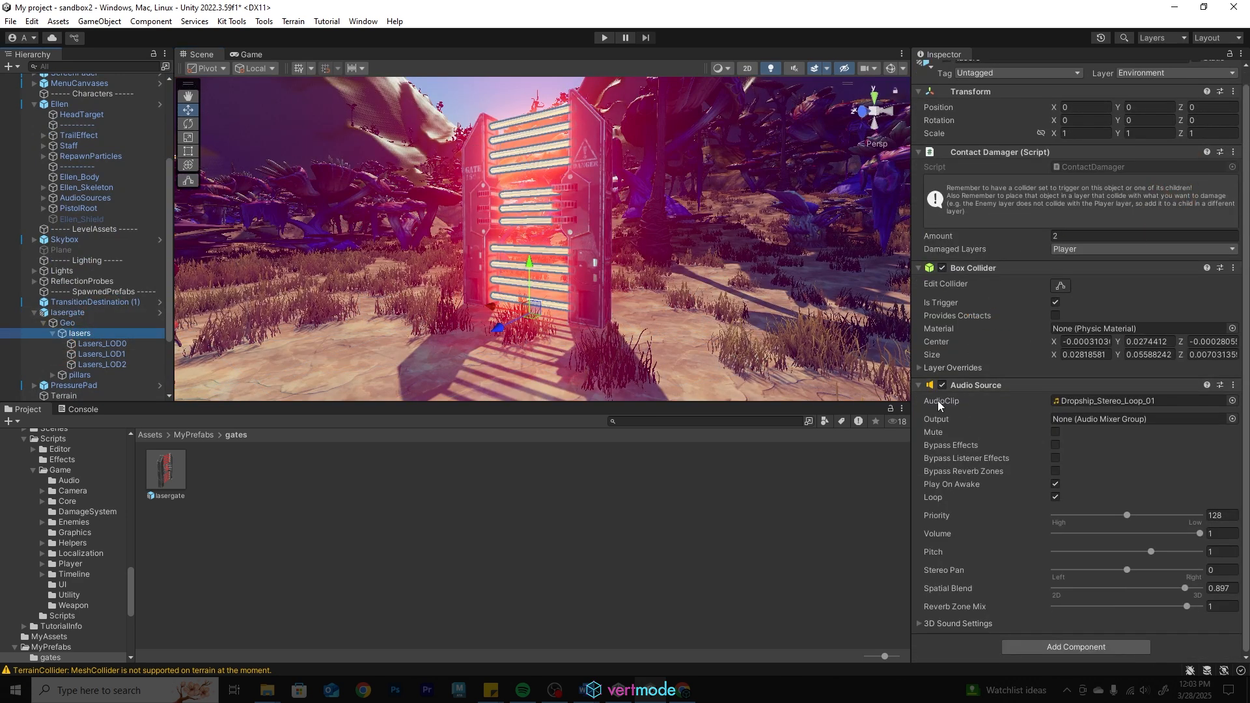
Run the game, move Ellen around the laser gate to test its sound with the lasers on and off, and stop play mode.
{"action": "left_click", "coordinate": [606, 37]}
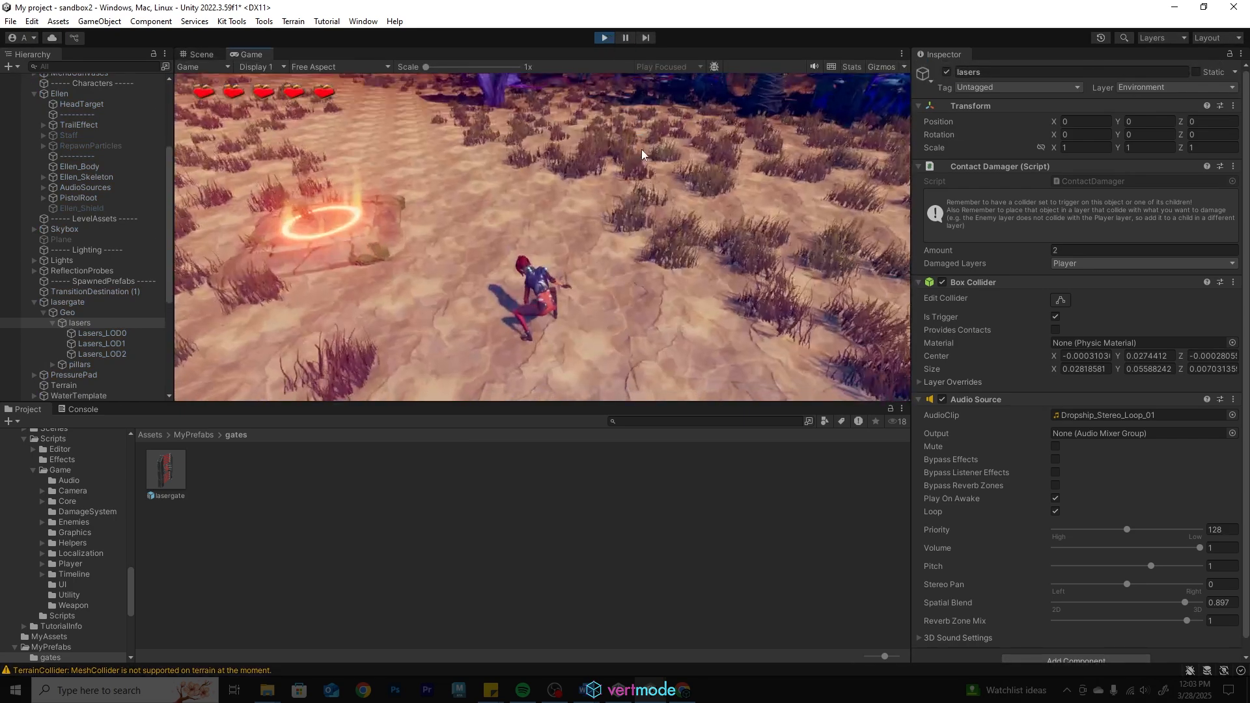
{"action": "key", "text": "w"}
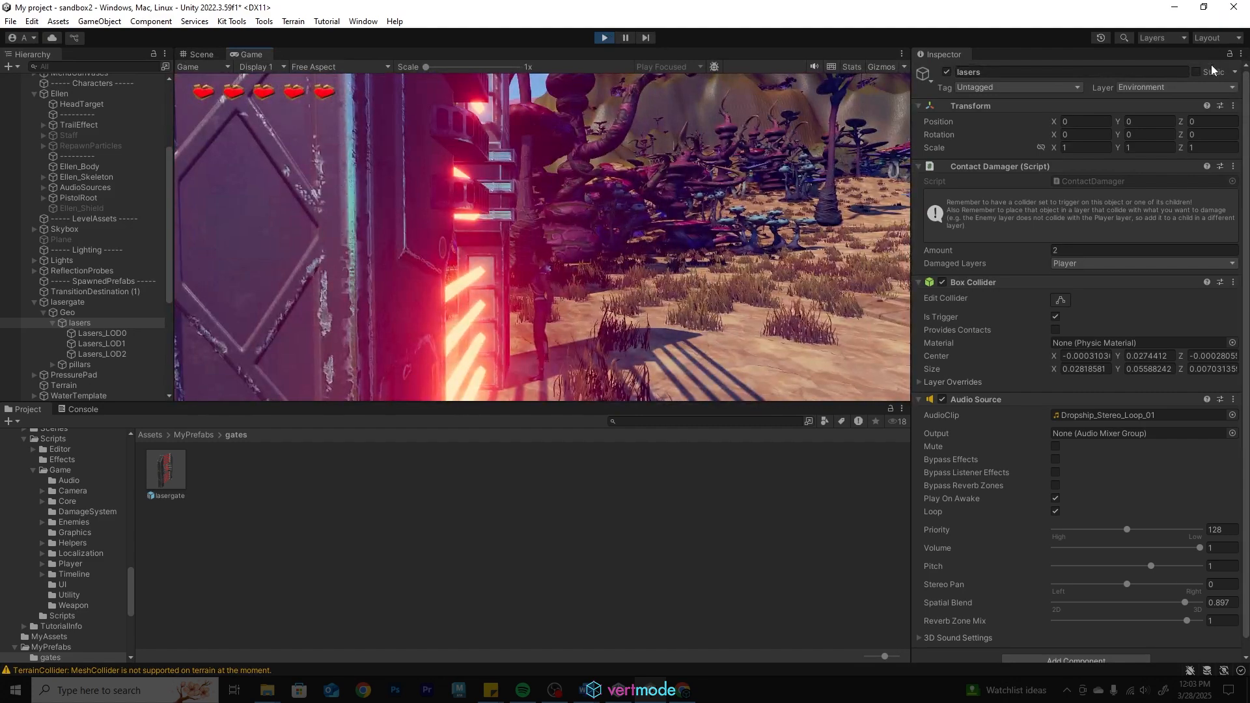
{"action": "key", "text": "w"}
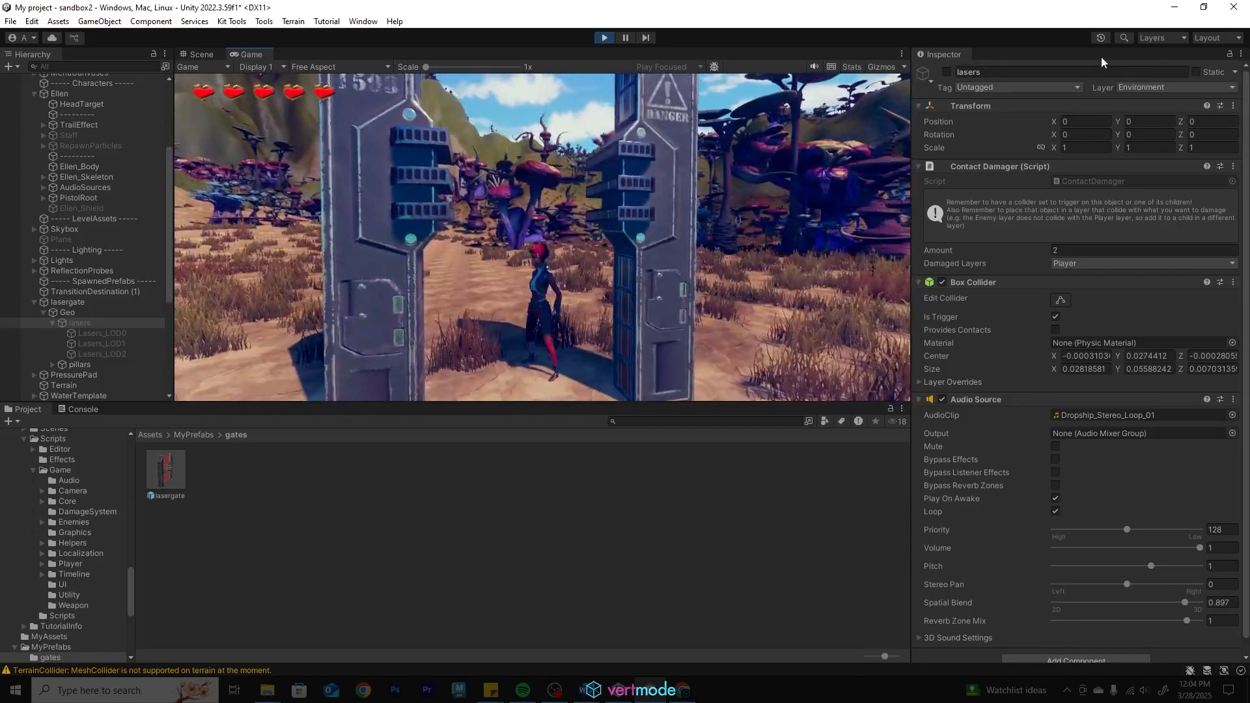
{"action": "left_click", "coordinate": [604, 38]}
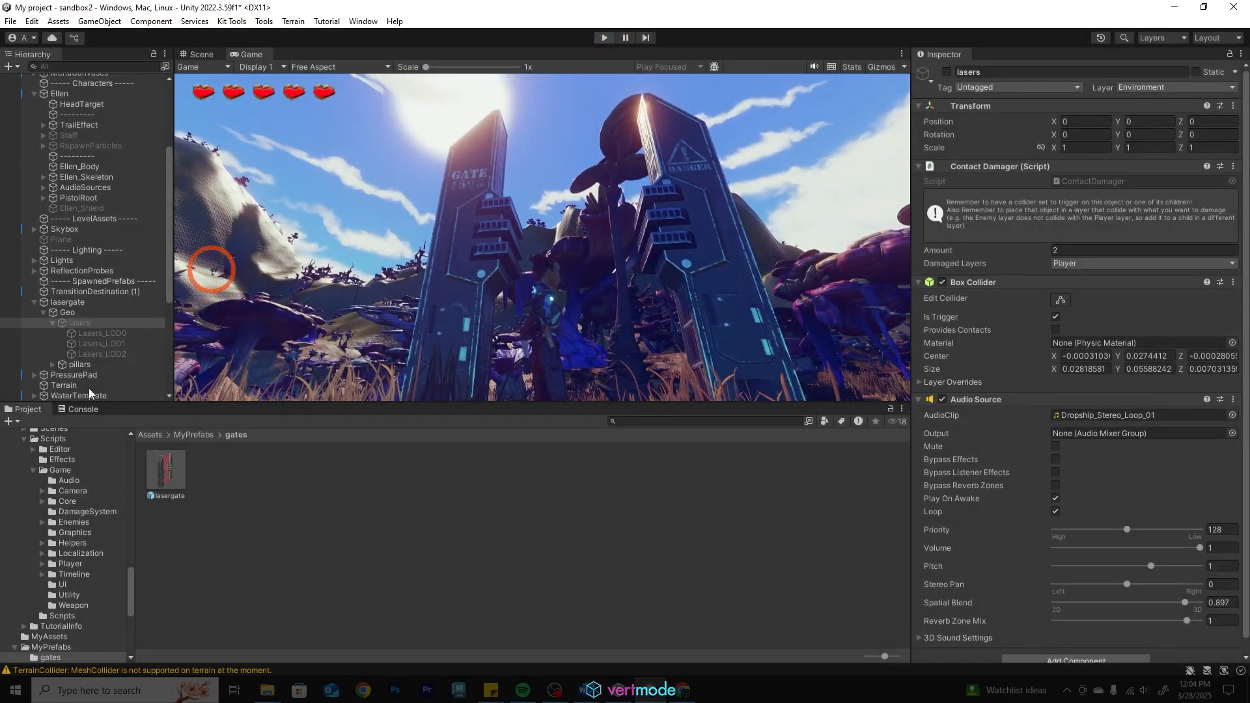
Open the lasergate prefab and set the lasers object's Audio Source Spatial Blend to 1, fully 3D.
{"action": "left_click", "coordinate": [162, 482]}
{"action": "double_click", "coordinate": [162, 482]}
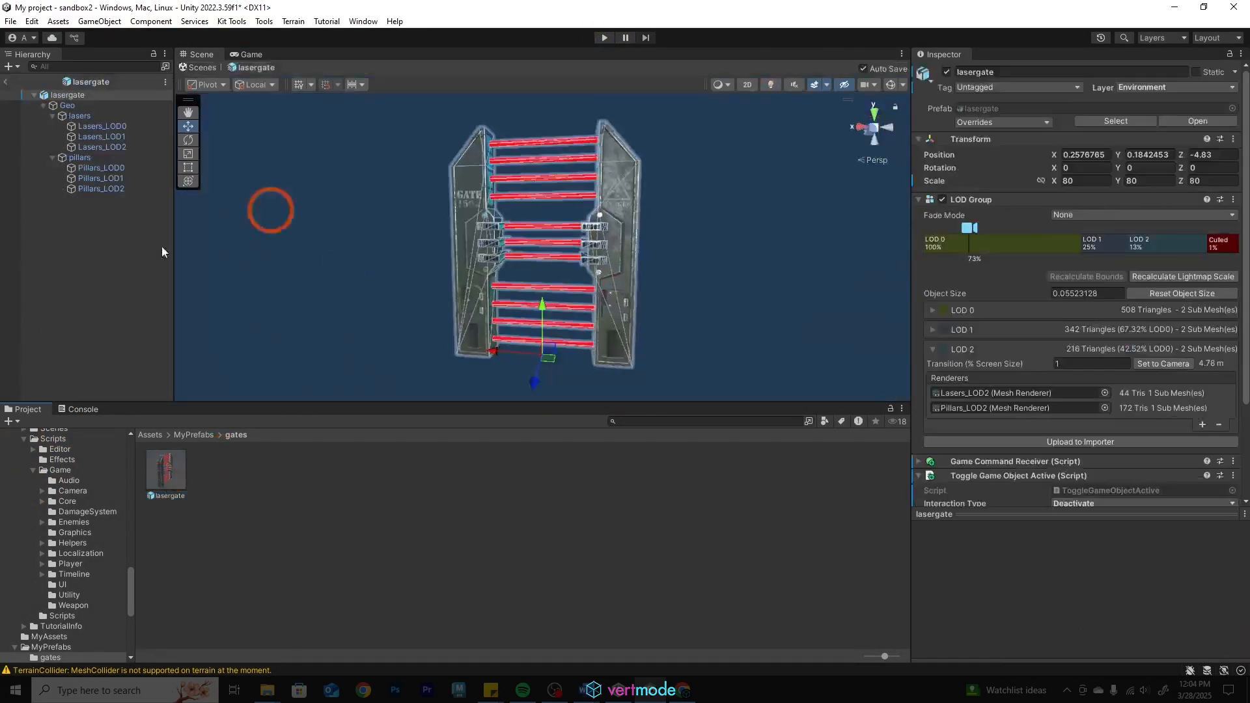
{"action": "left_click", "coordinate": [88, 157]}
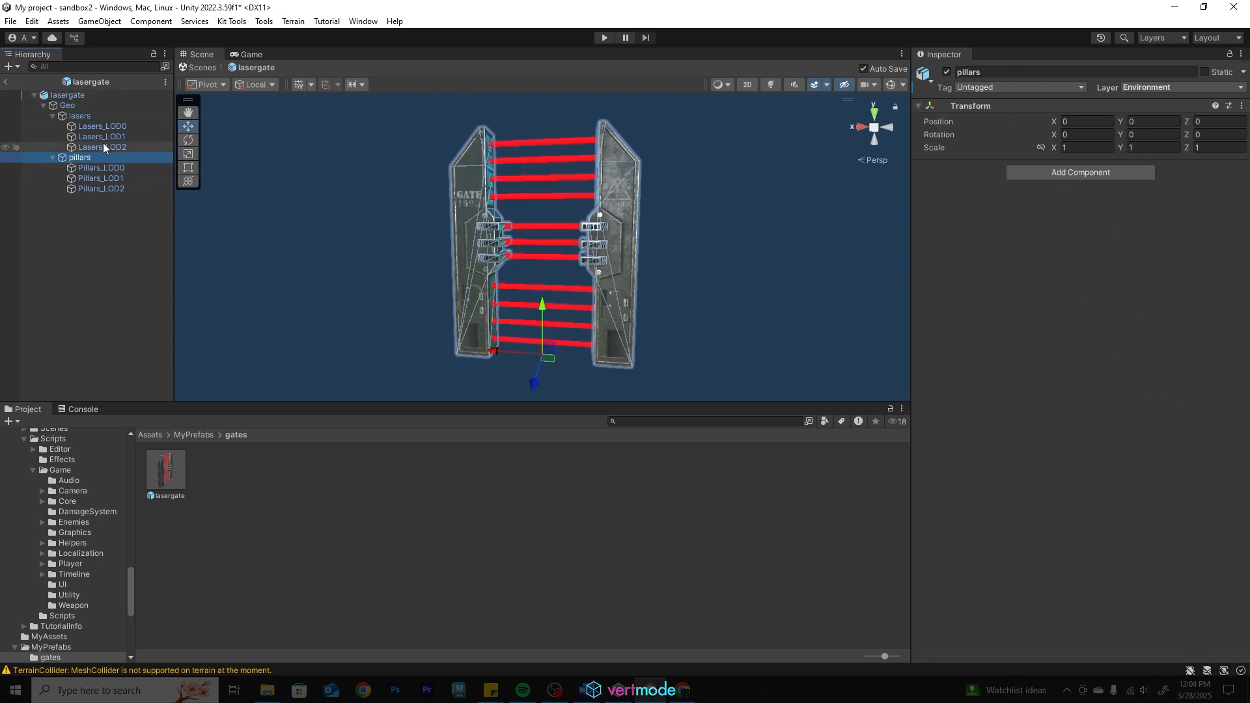
{"action": "left_click", "coordinate": [1161, 542]}
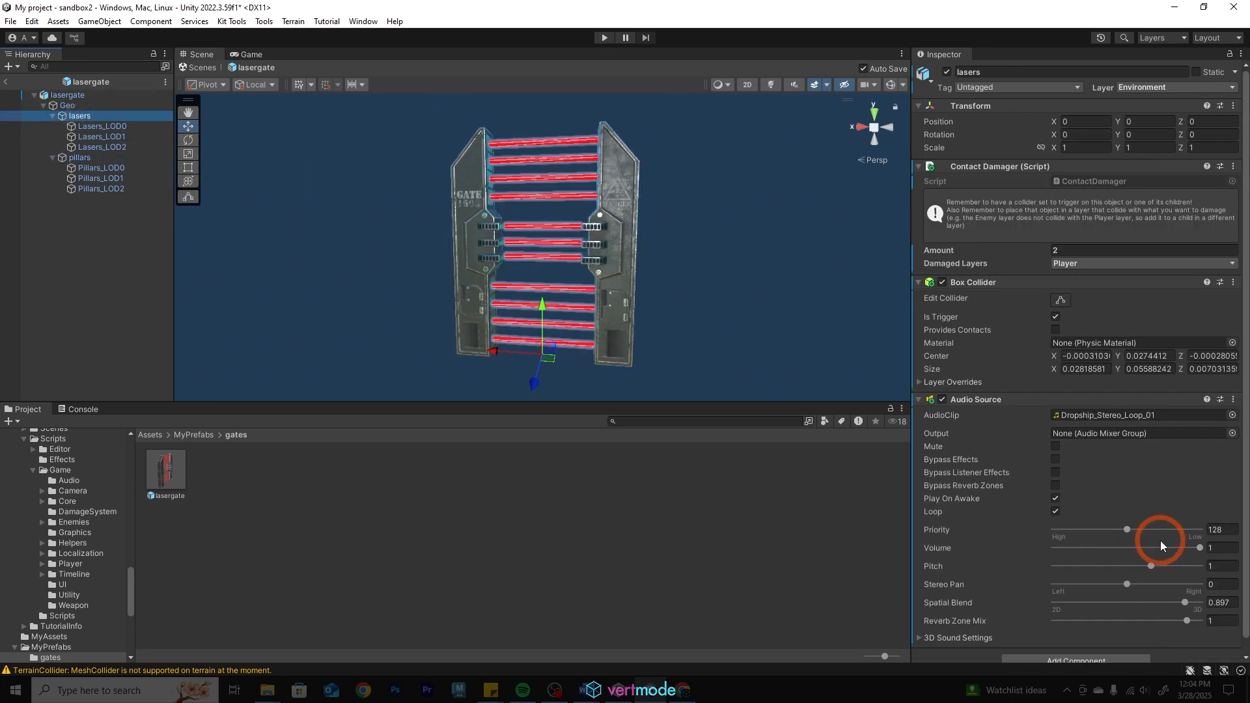
{"action": "left_click_drag", "start_coordinate": [1185, 605], "coordinate": [1211, 613]}
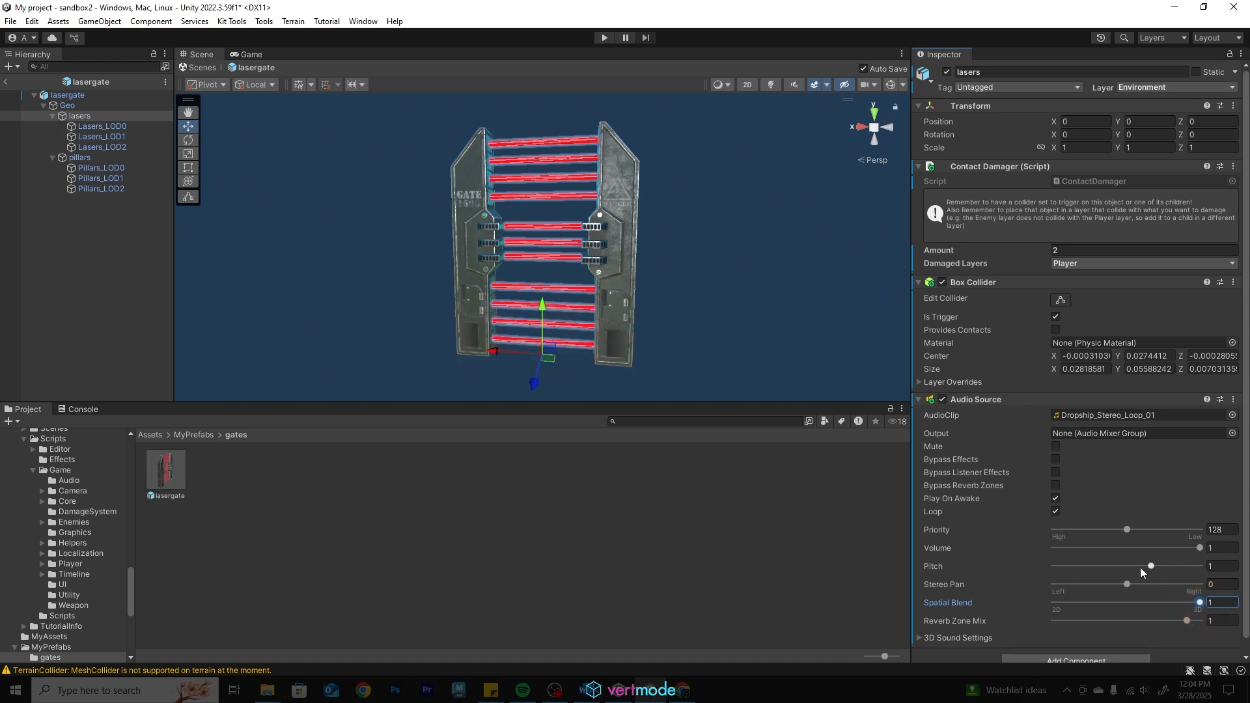
Try a Pitch of -3 on the lasers' Audio Source, test it by moving Ellen around the gate in play mode, and stop the game.
{"action": "left_click_drag", "start_coordinate": [1151, 566], "coordinate": [1024, 571]}
{"action": "left_click", "coordinate": [602, 41]}
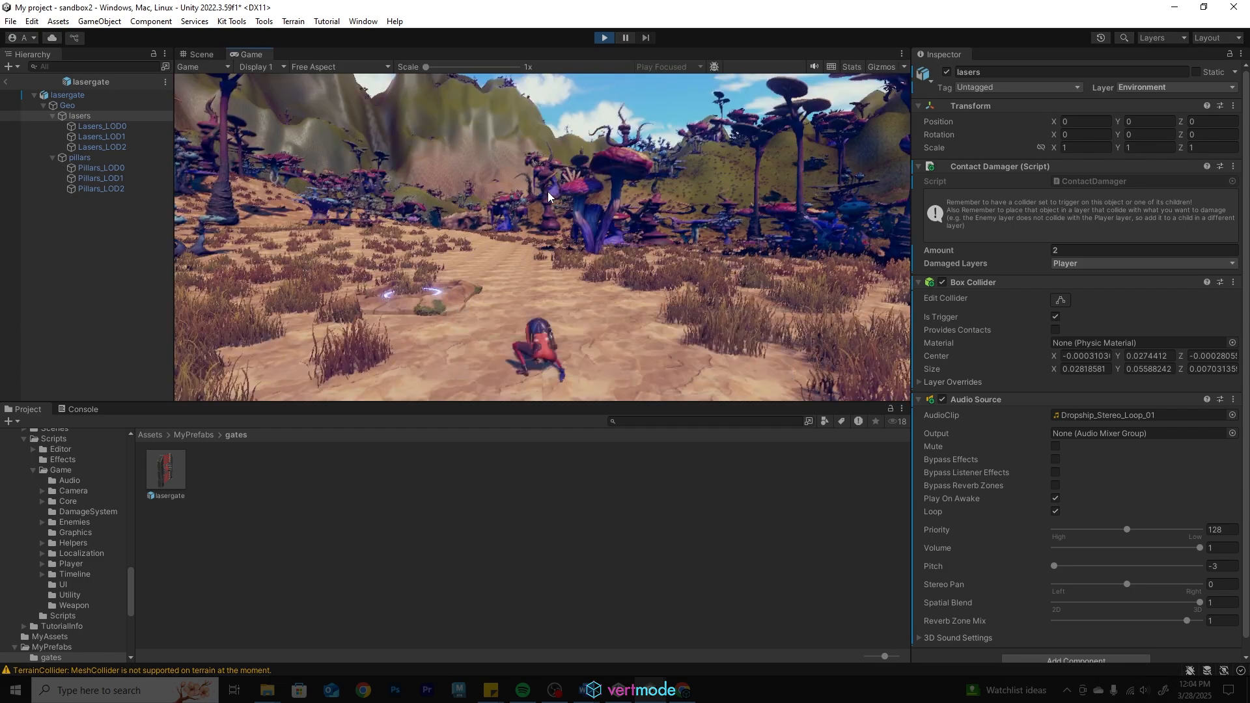
{"action": "key", "text": "w"}
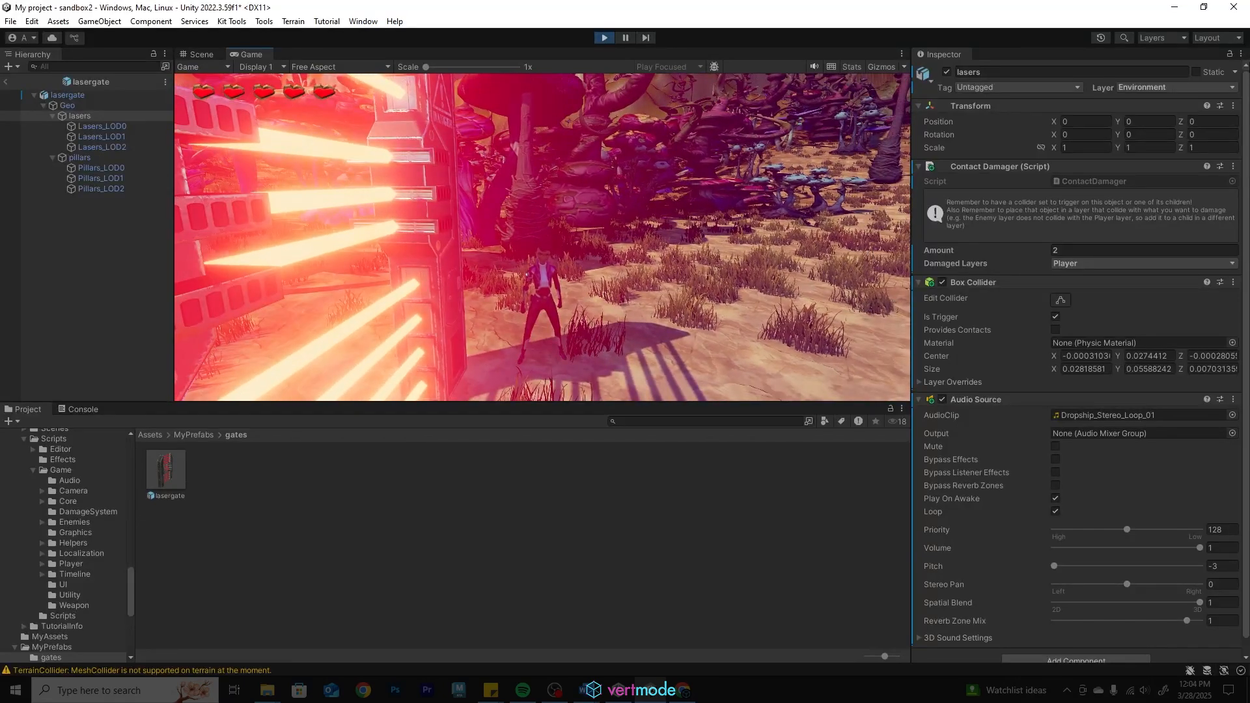
{"action": "key", "text": "w"}
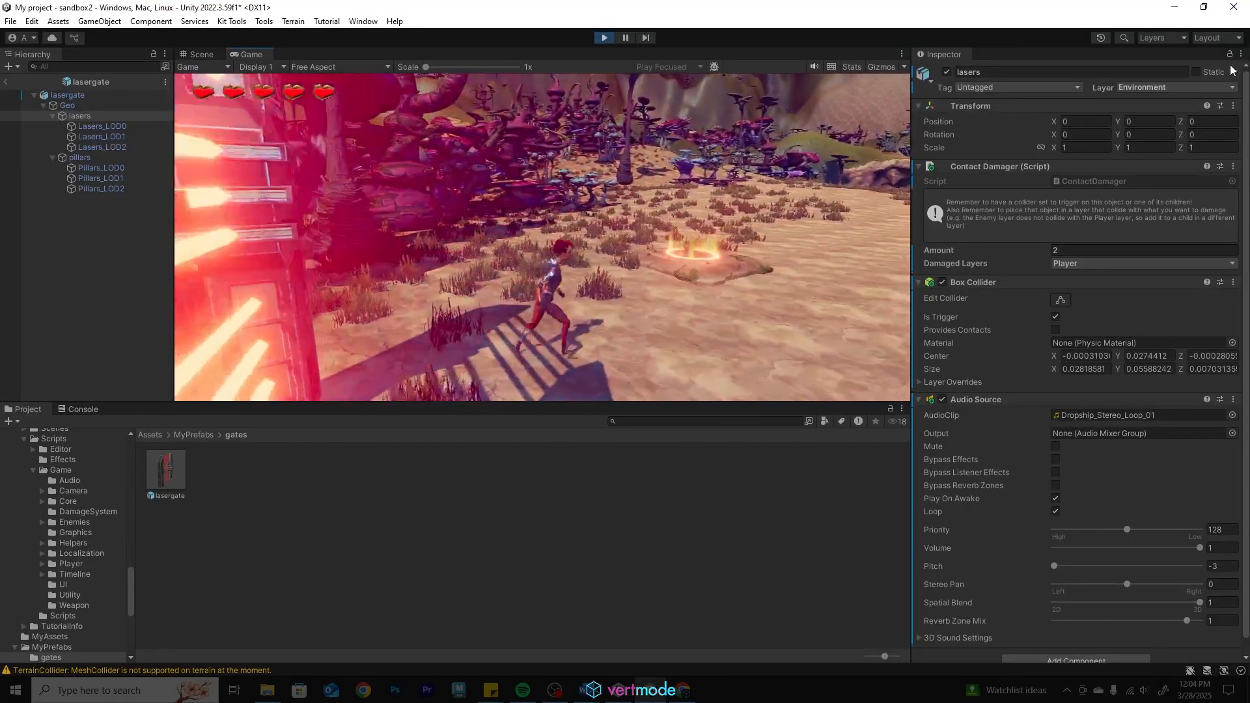
{"action": "key", "text": "w"}
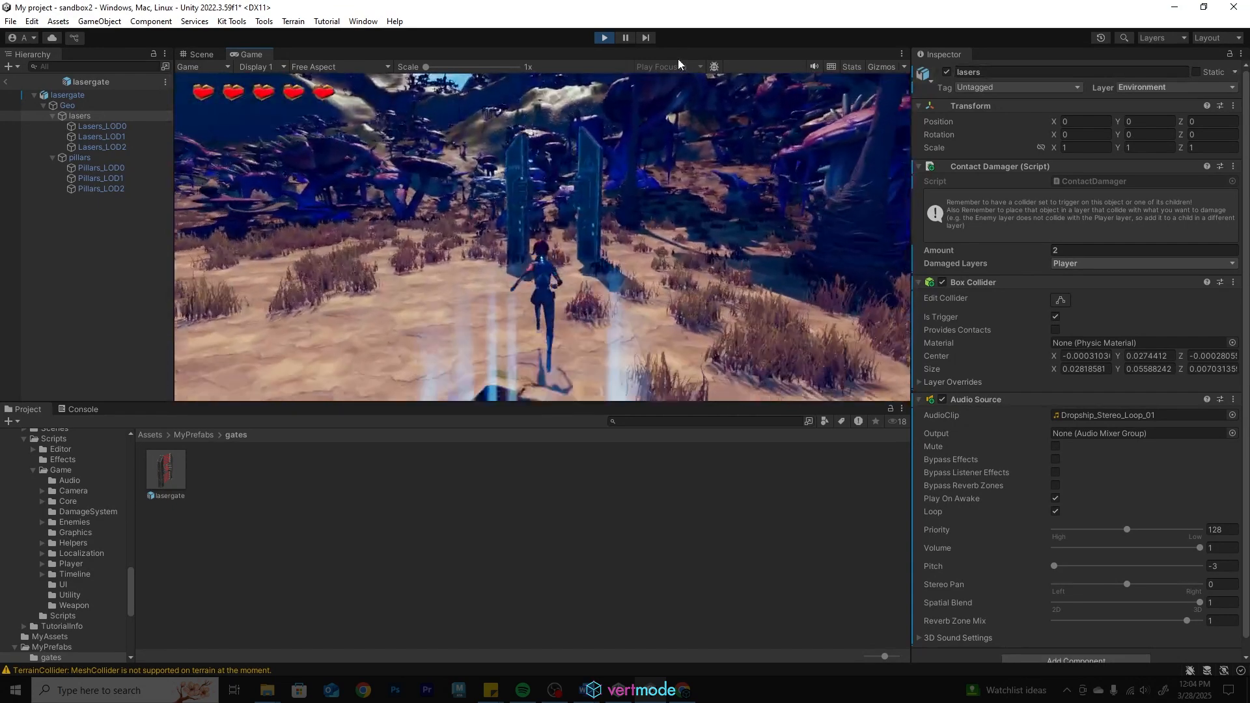
{"action": "left_click", "coordinate": [604, 38]}
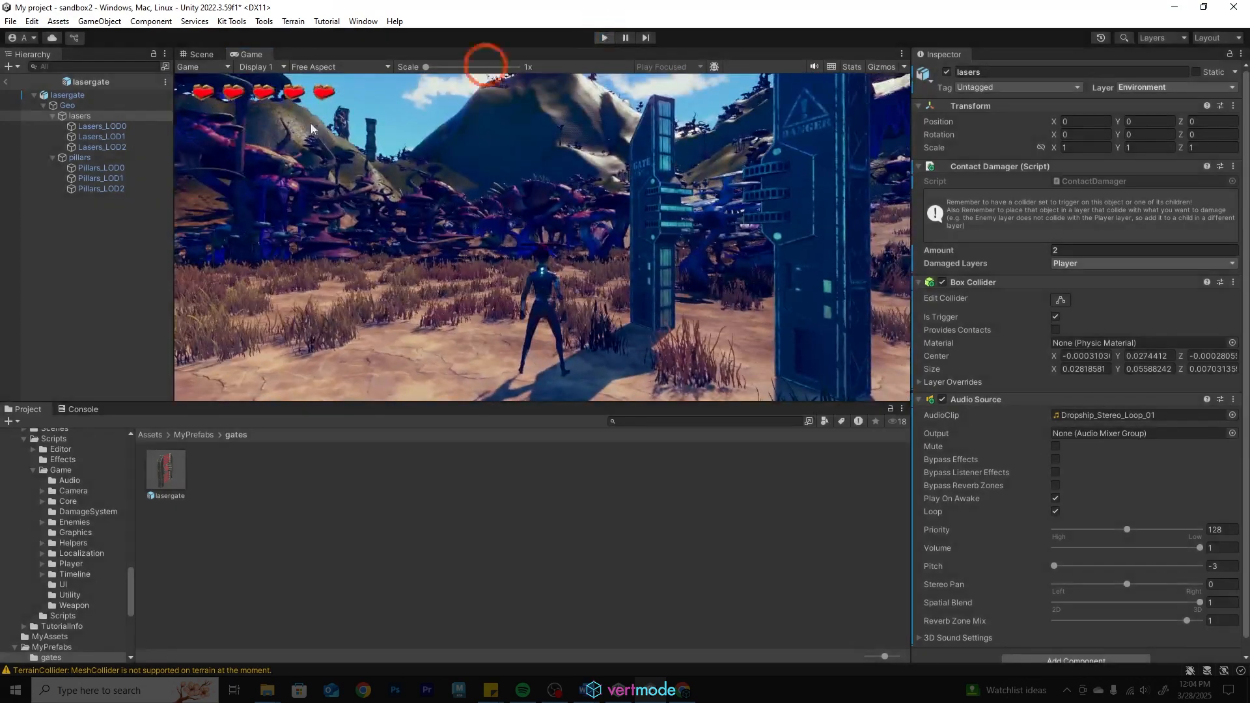
Try a Pitch of 3 on the lasers' Audio Source, listen to it near the gate in play mode, and stop the game.
{"action": "left_click", "coordinate": [1202, 566]}
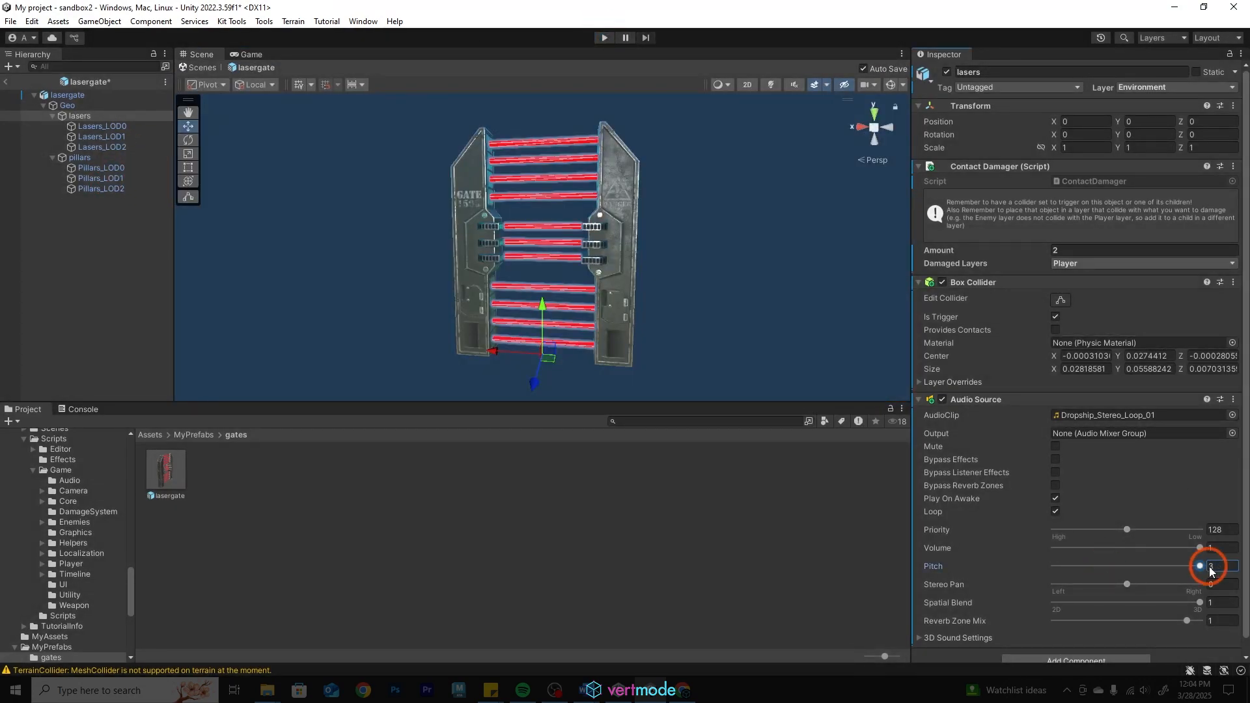
{"action": "left_click", "coordinate": [603, 38]}
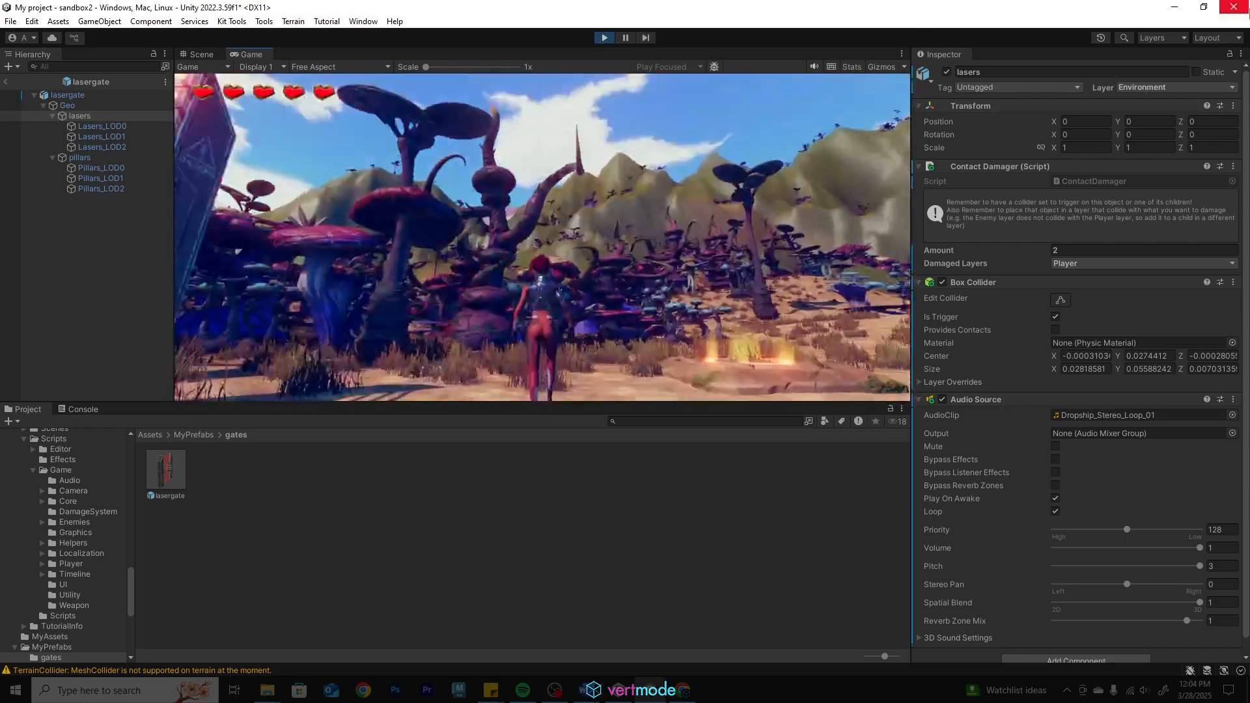
{"action": "key", "text": "a"}
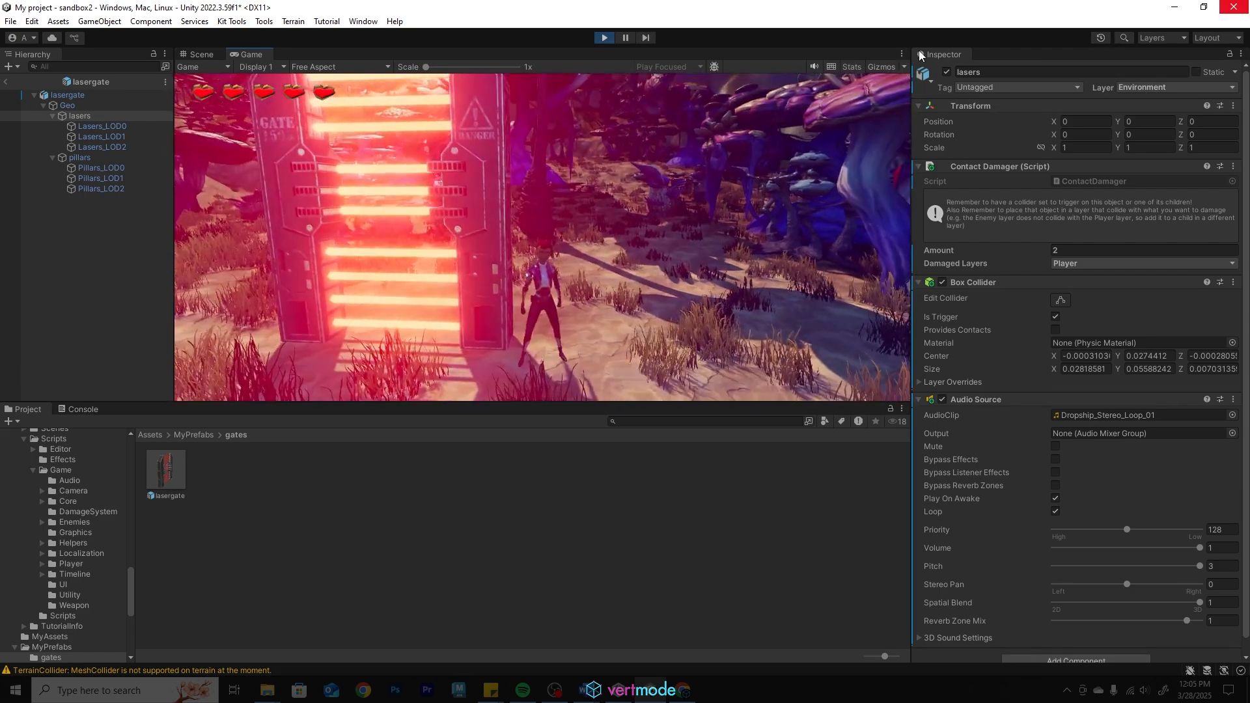
{"action": "key", "text": "d"}
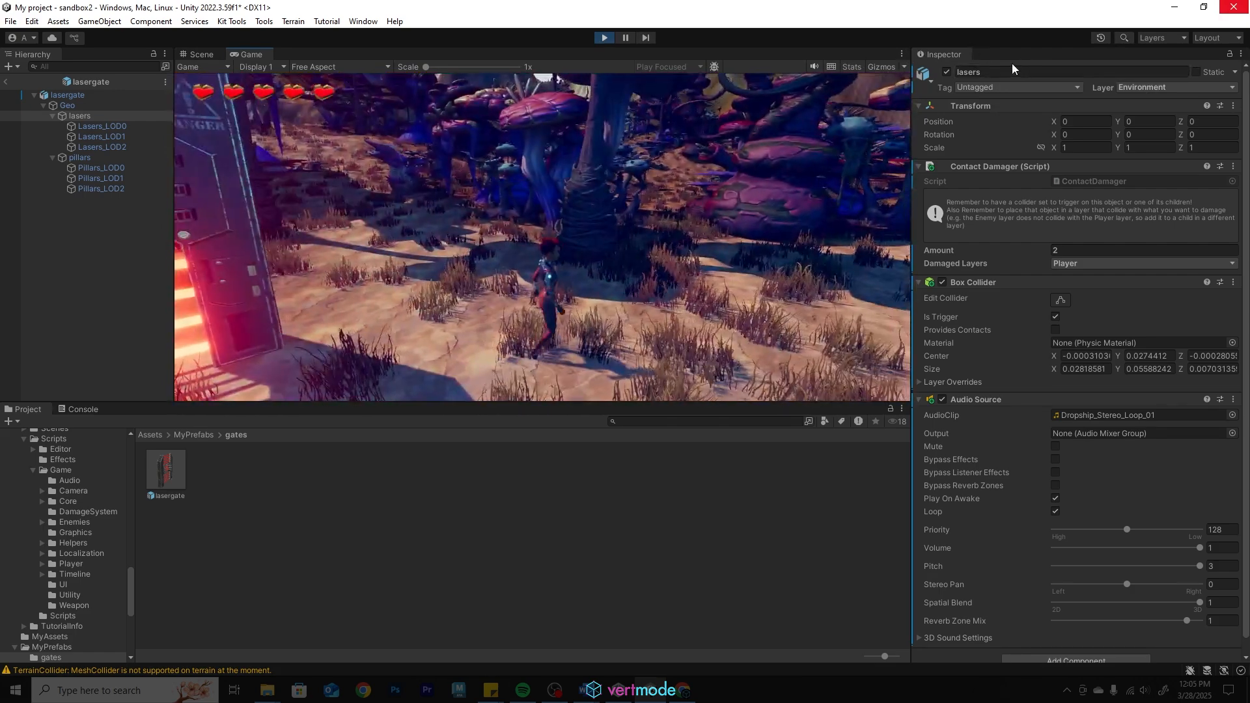
{"action": "key", "text": "w"}
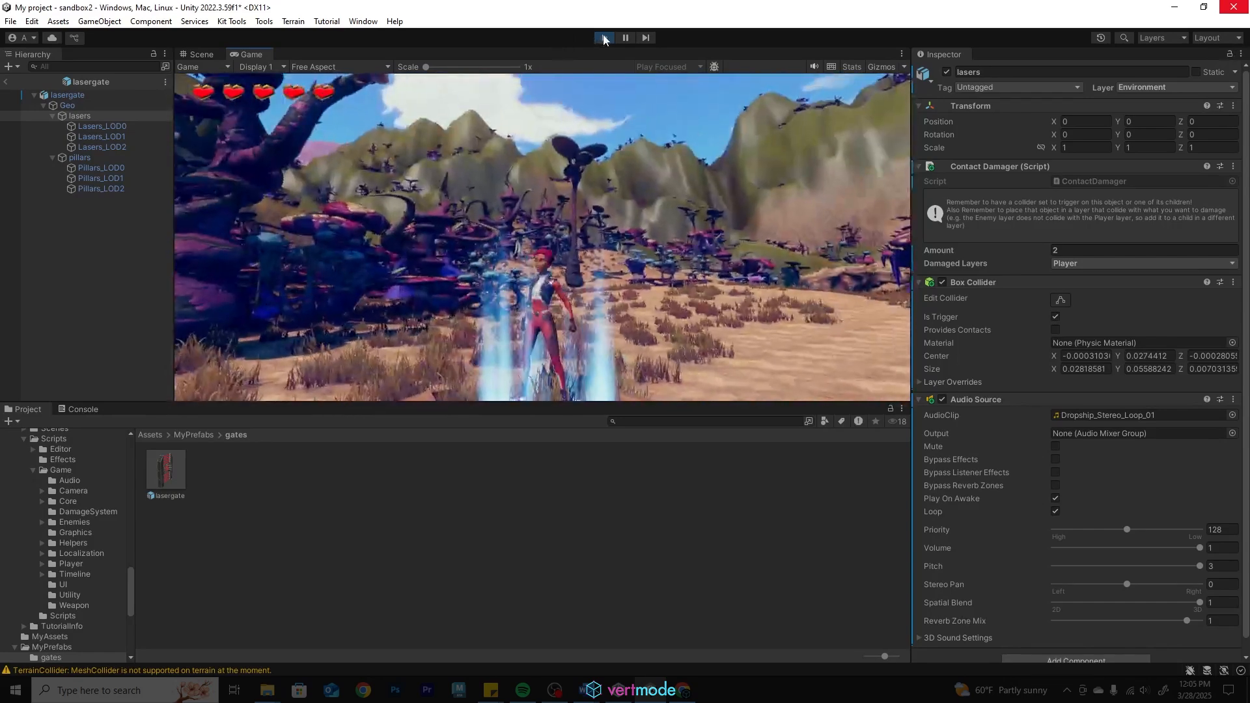
{"action": "left_click", "coordinate": [604, 38]}
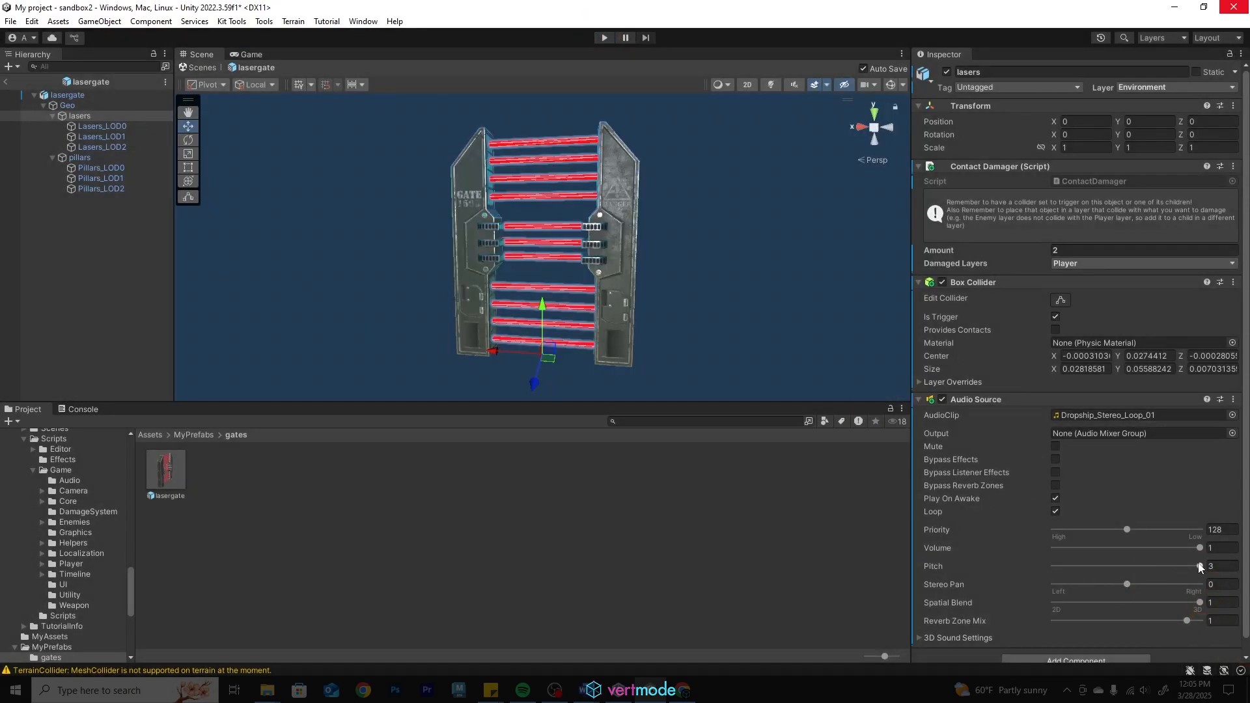
Set the lasers' Audio Source Pitch to 1, test the gate and pressure pad with Ellen in play mode, and stop the game.
{"action": "mouse_move", "coordinate": [1140, 564]}
{"action": "left_mouse_down"}
{"action": "mouse_move", "coordinate": [1118, 565]}
{"action": "mouse_move", "coordinate": [1135, 567]}
{"action": "left_mouse_up"}
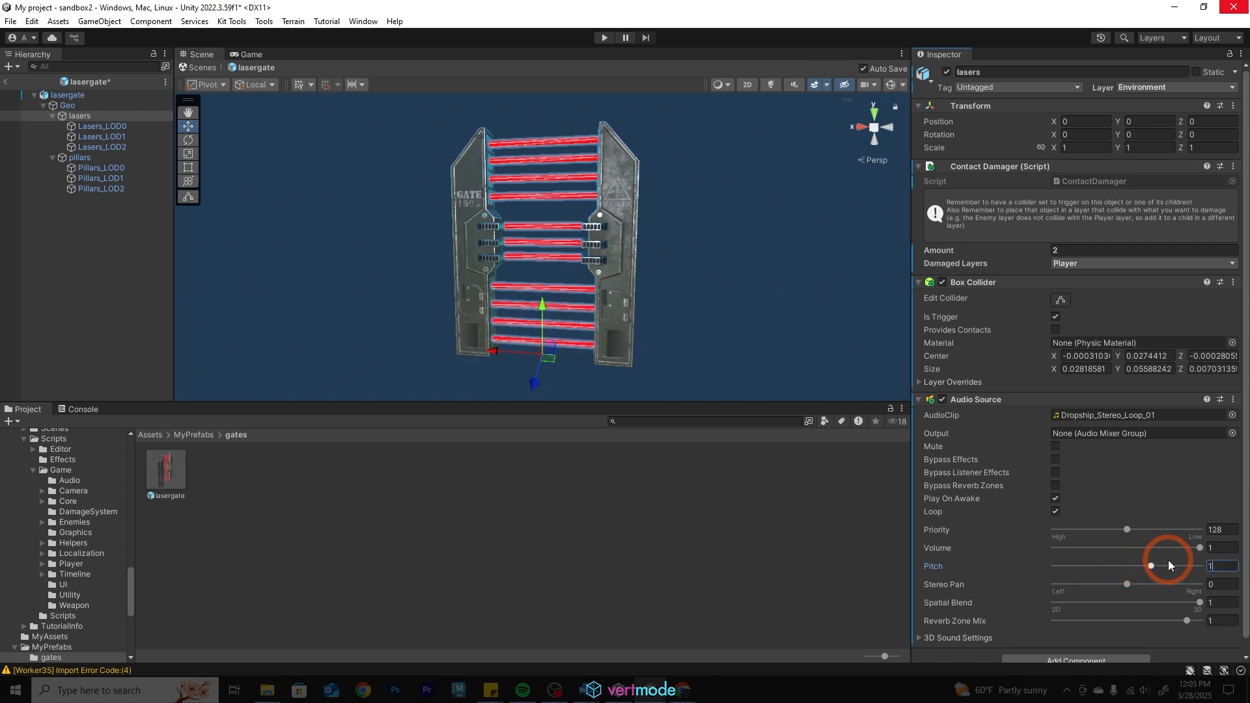
{"action": "left_click", "coordinate": [603, 38]}
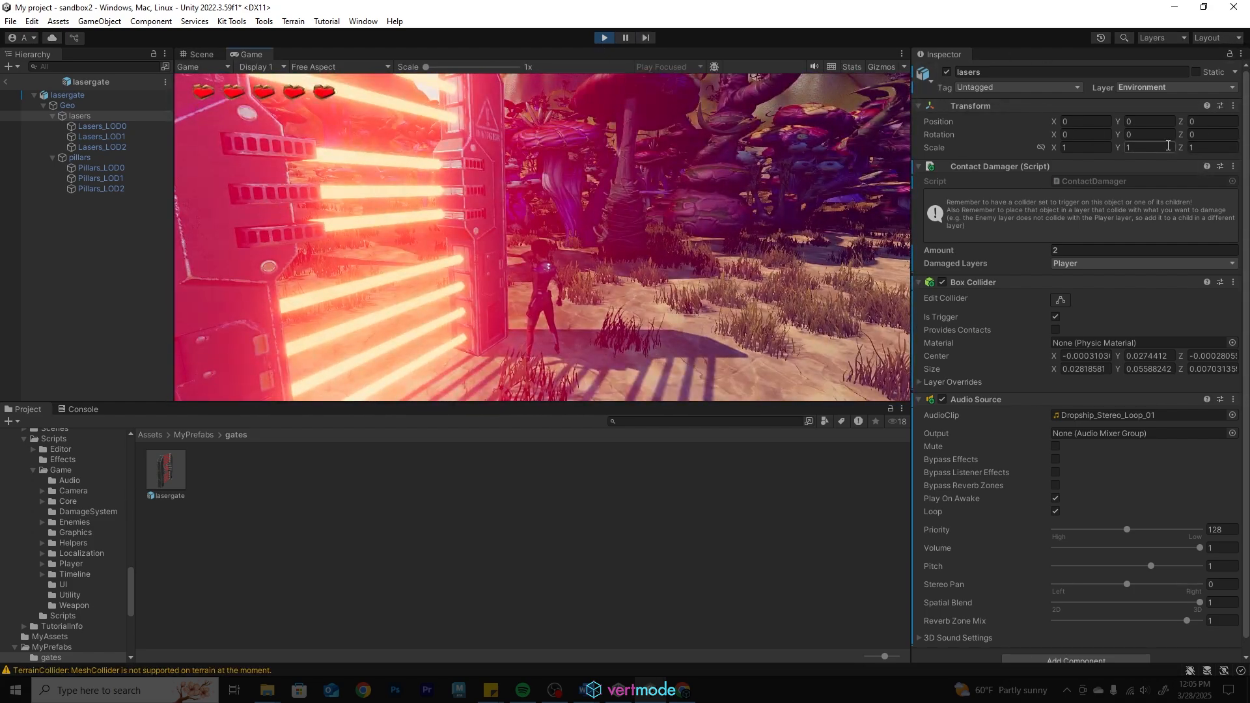
{"action": "key", "text": "d"}
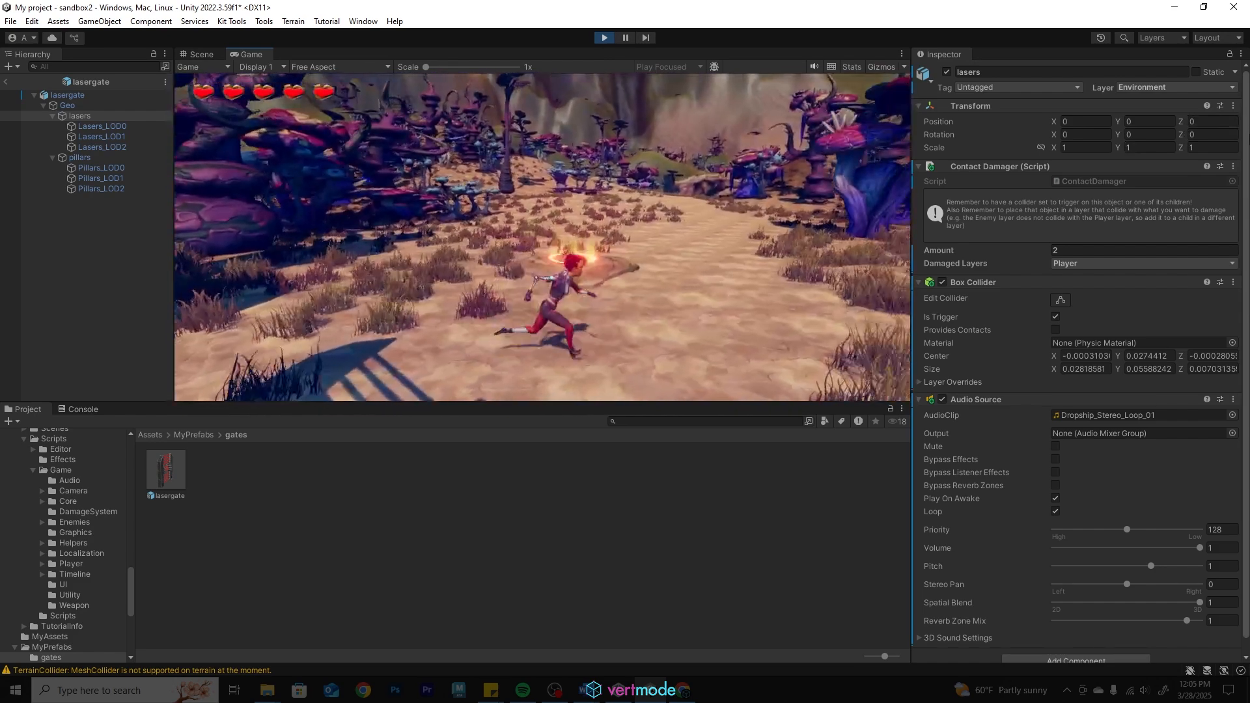
{"action": "key", "text": "w"}
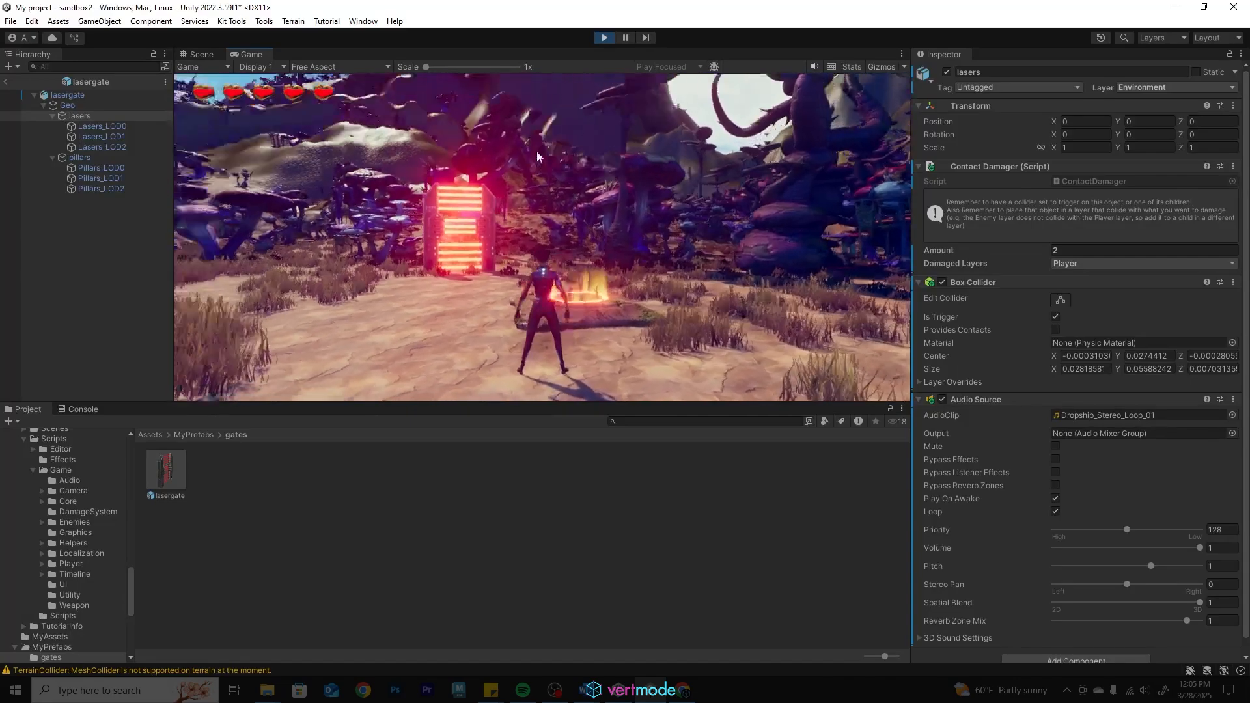
{"action": "key", "text": "w"}
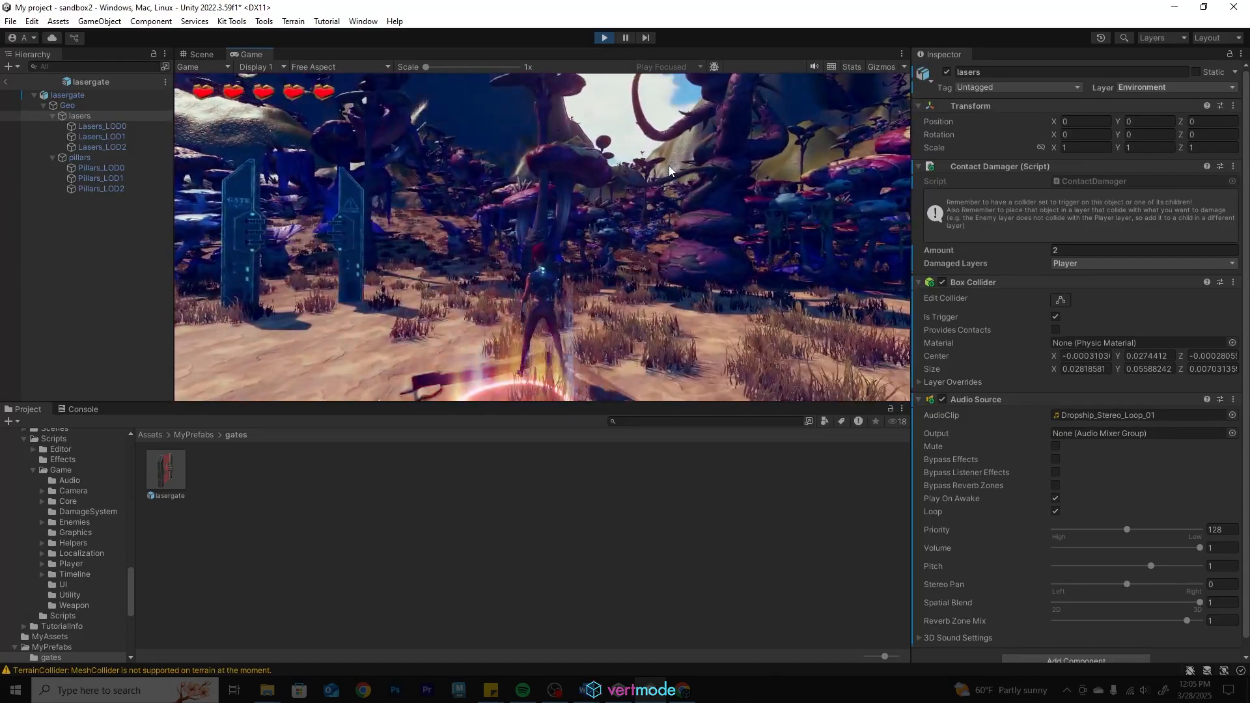
{"action": "key", "text": "w"}
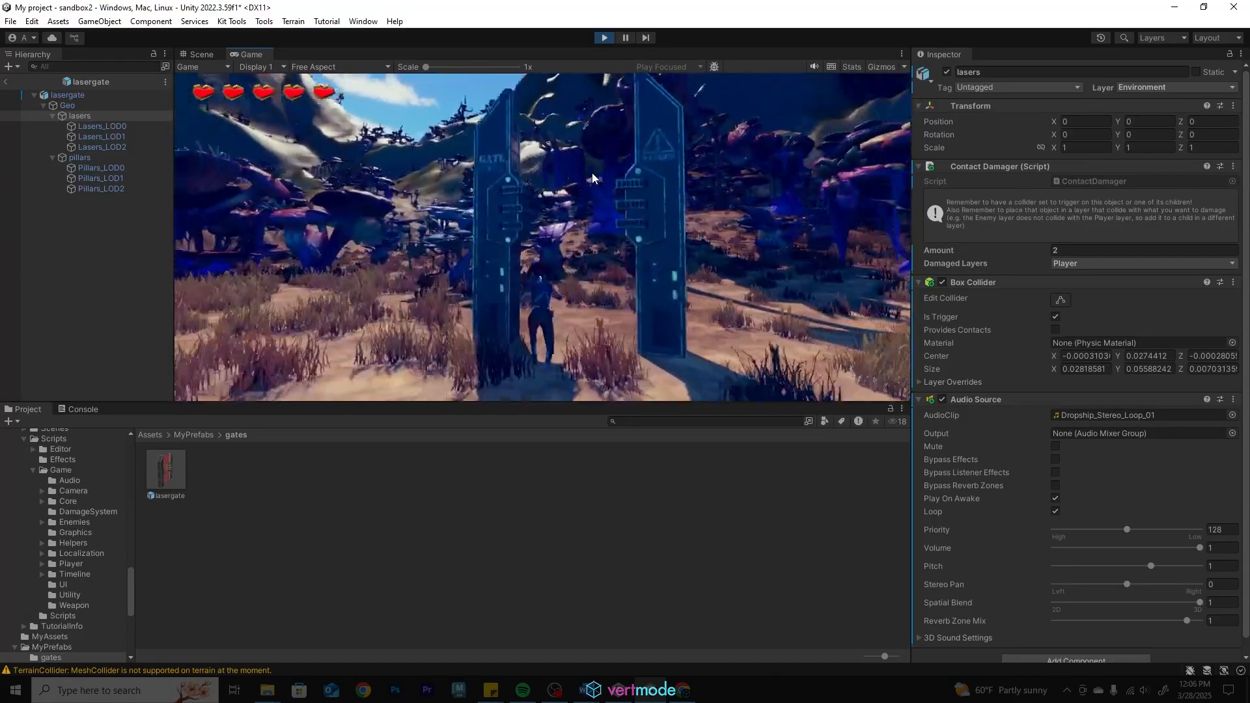
{"action": "left_click", "coordinate": [604, 37]}
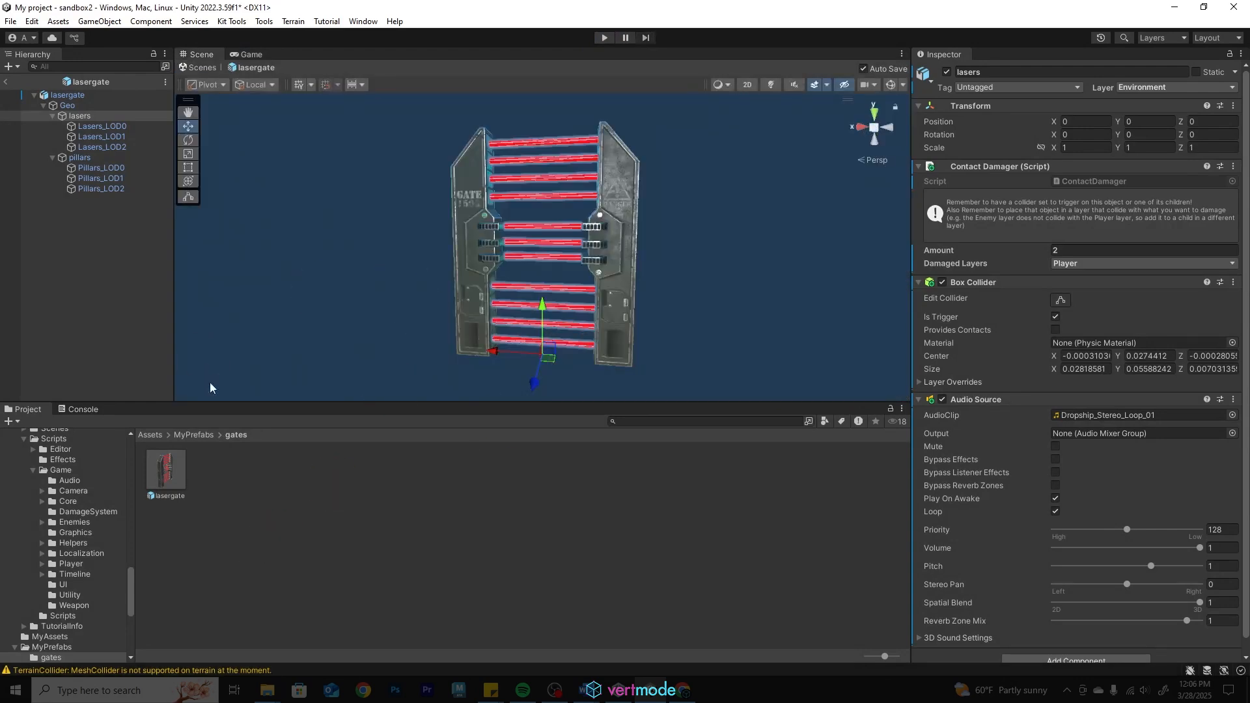
Switch to the browser, view the Suno AI website from the Google results, and close the browser.
{"action": "left_click", "coordinate": [688, 691]}
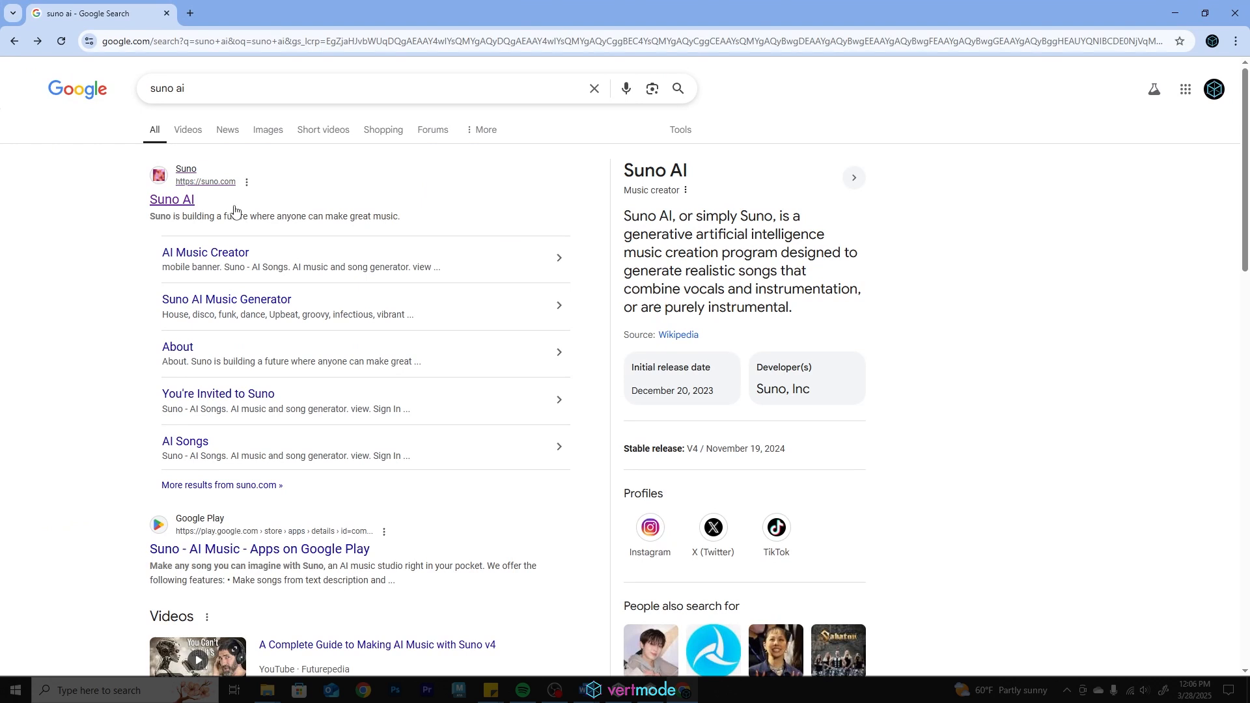
{"action": "left_click", "coordinate": [164, 201]}
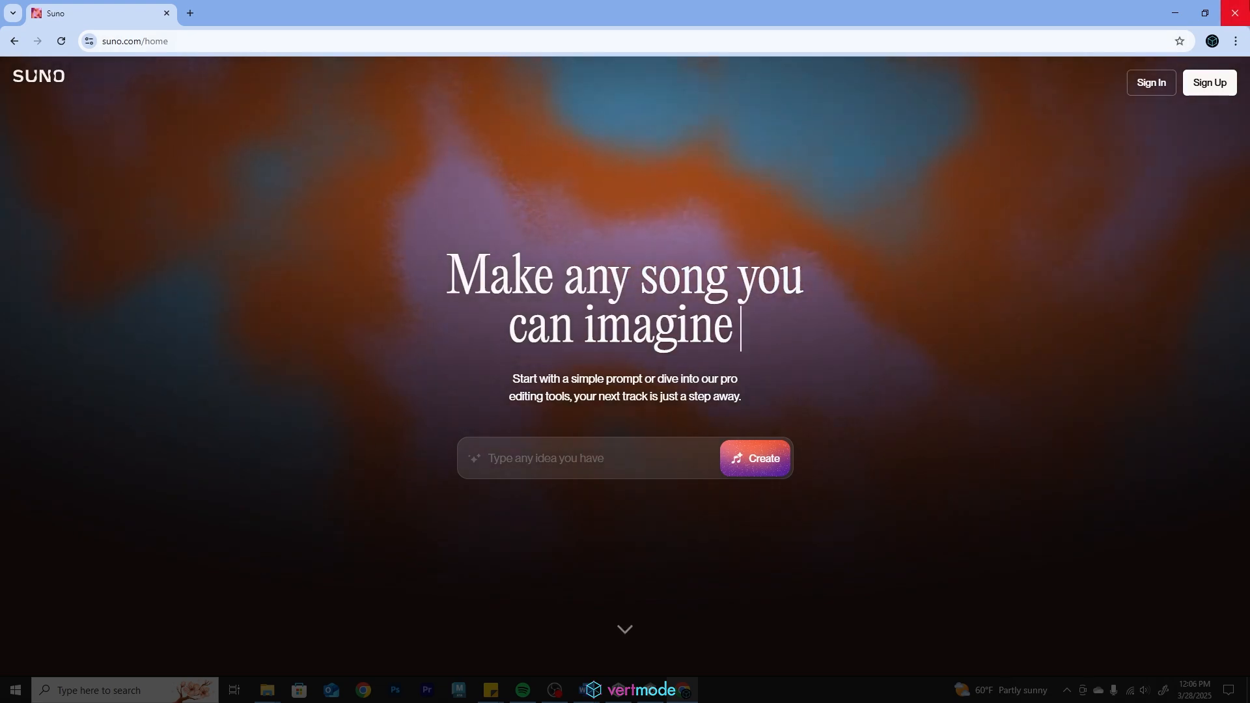
{"action": "left_click", "coordinate": [1236, 13]}
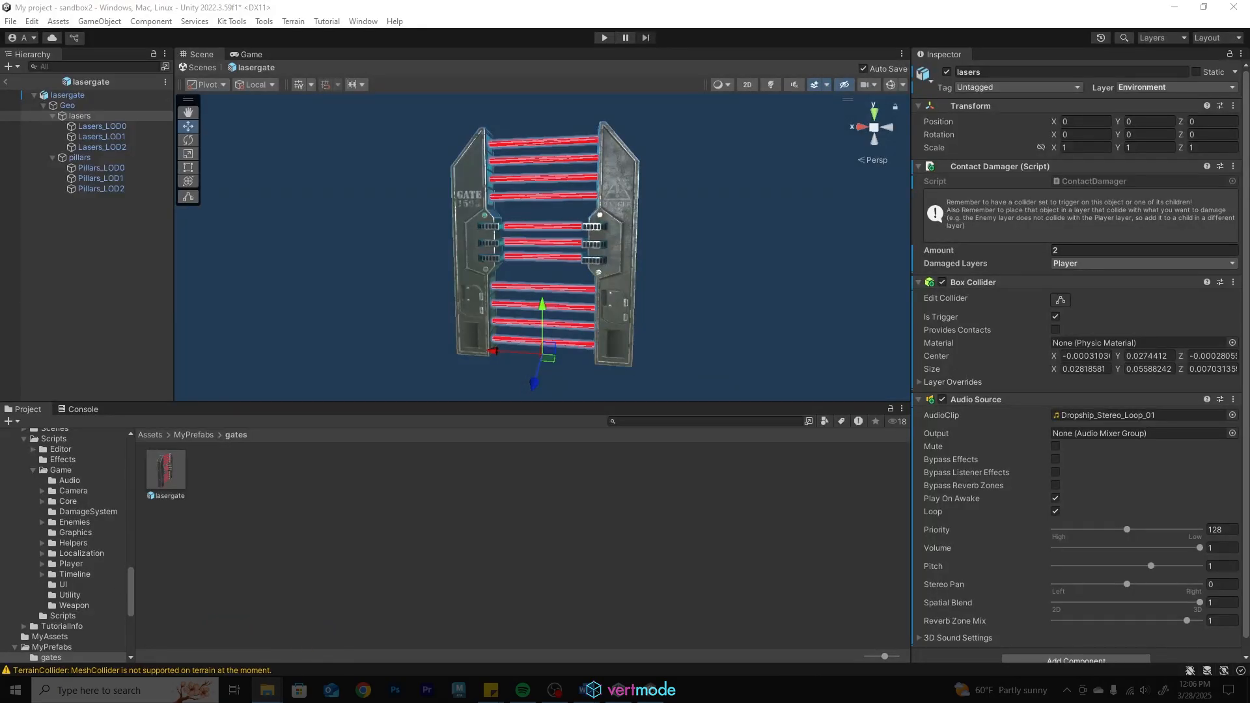
Play the Galactic Echoes MP3 from the UnityGameKitSeries Audio folder in File Explorer to preview it, and close the media player.
{"action": "left_click_drag", "start_coordinate": [195, 185], "coordinate": [599, 63]}
{"action": "left_click", "coordinate": [538, 139]}
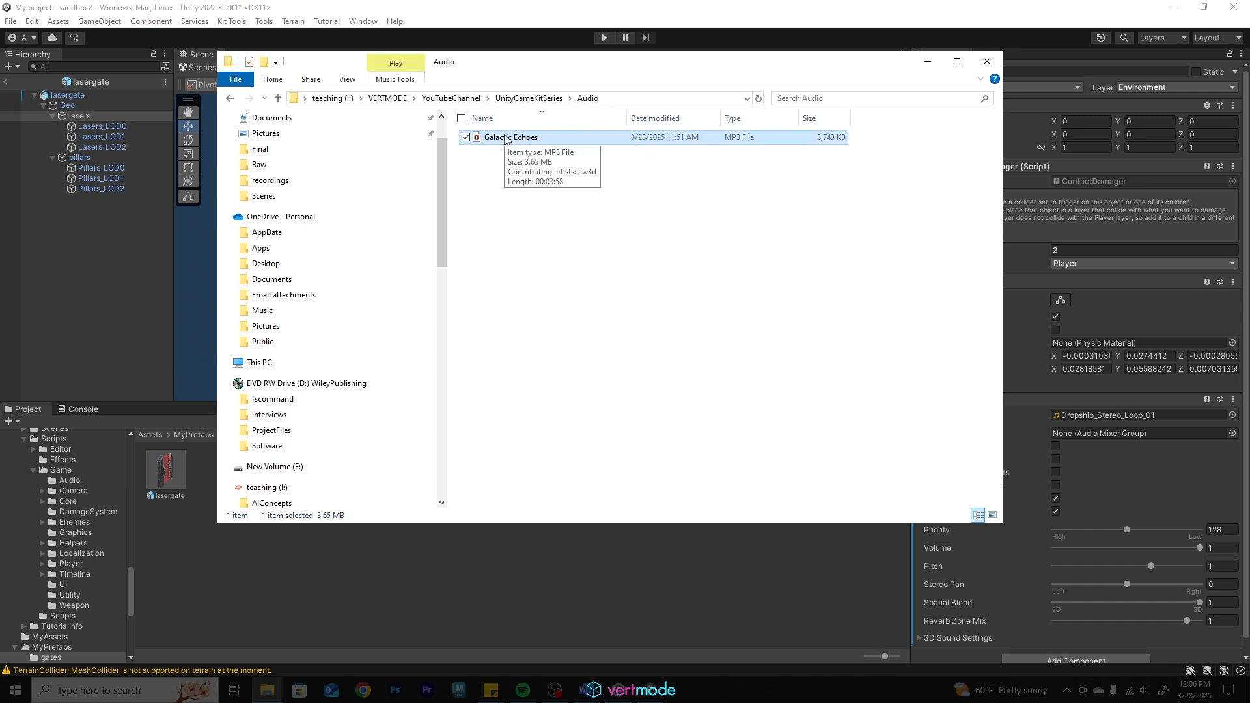
{"action": "double_click", "coordinate": [507, 137]}
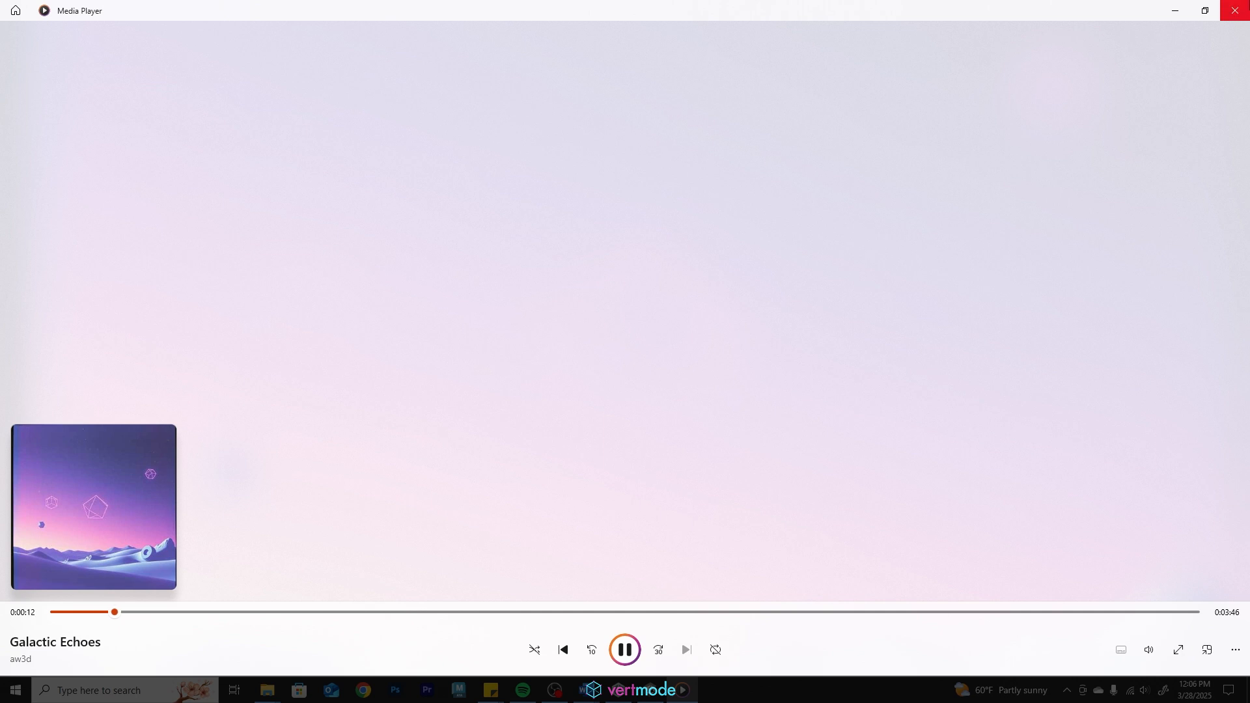
{"action": "left_click", "coordinate": [1235, 10]}
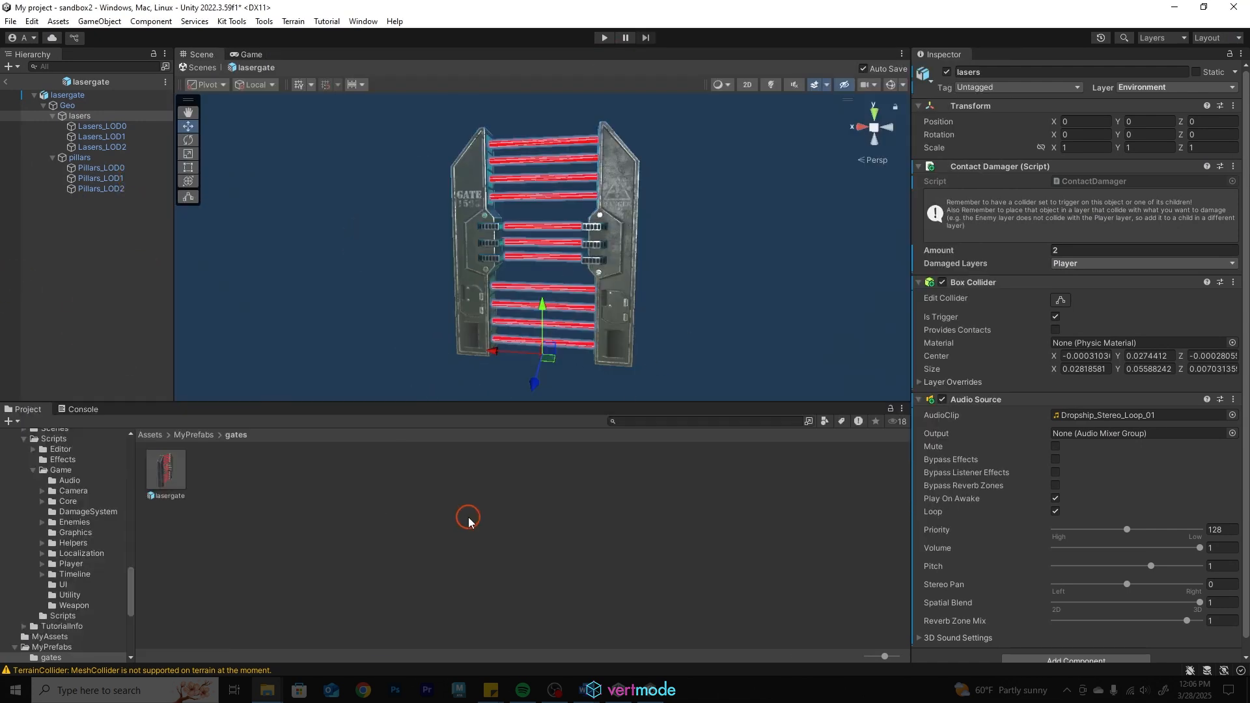
Return to Unity, leave the lasergate prefab for the scene, and open the MyPrefabs folder in Assets.
{"action": "left_click", "coordinate": [577, 341]}
{"action": "left_click", "coordinate": [198, 67]}
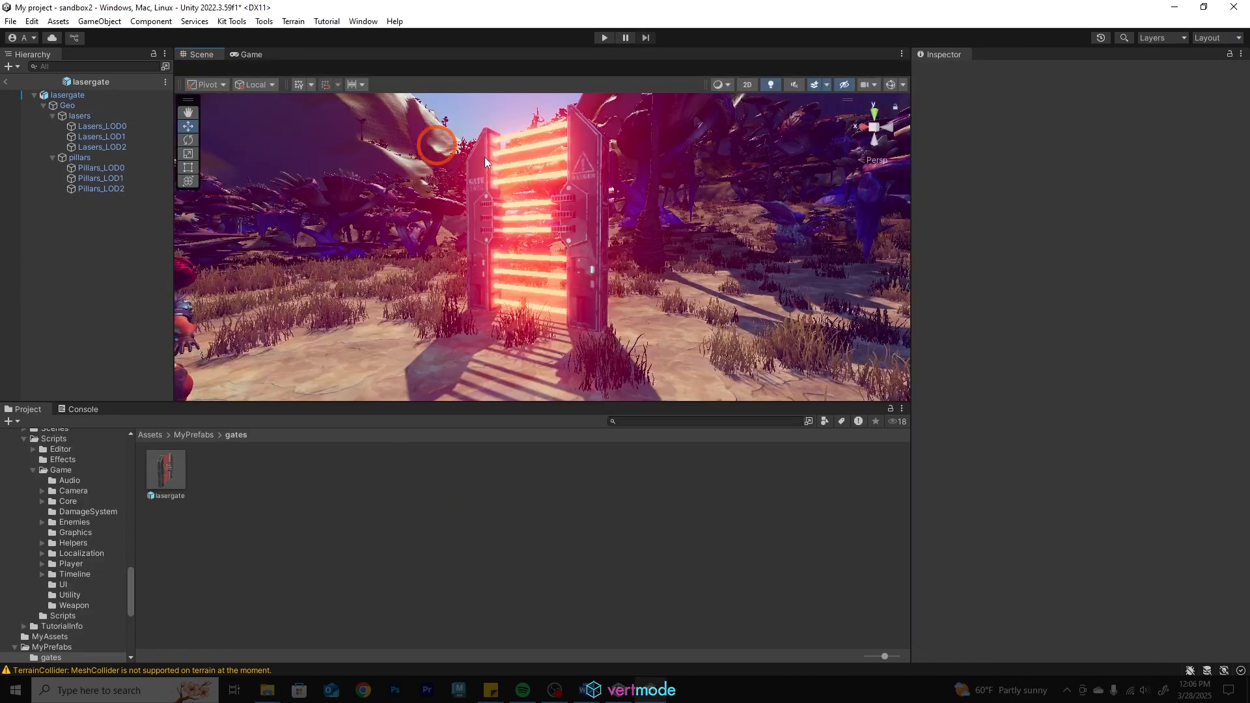
{"action": "left_click", "coordinate": [375, 444]}
{"action": "left_click", "coordinate": [151, 434]}
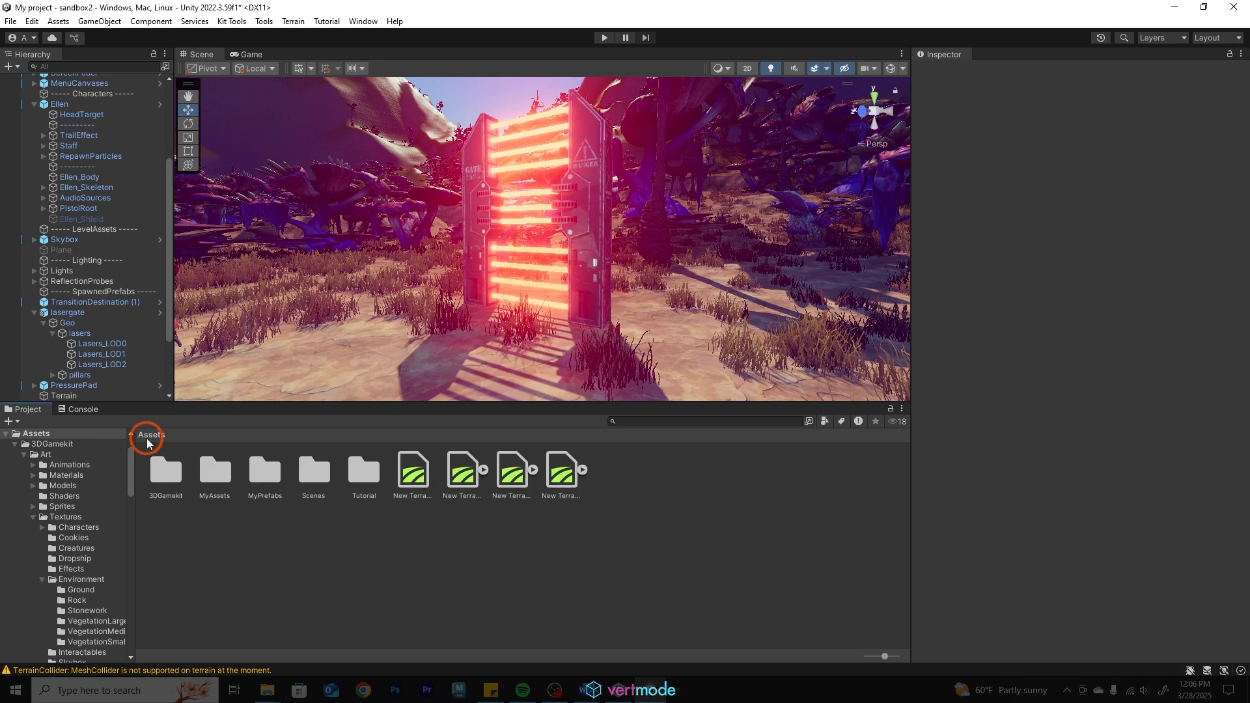
{"action": "left_click", "coordinate": [759, 428]}
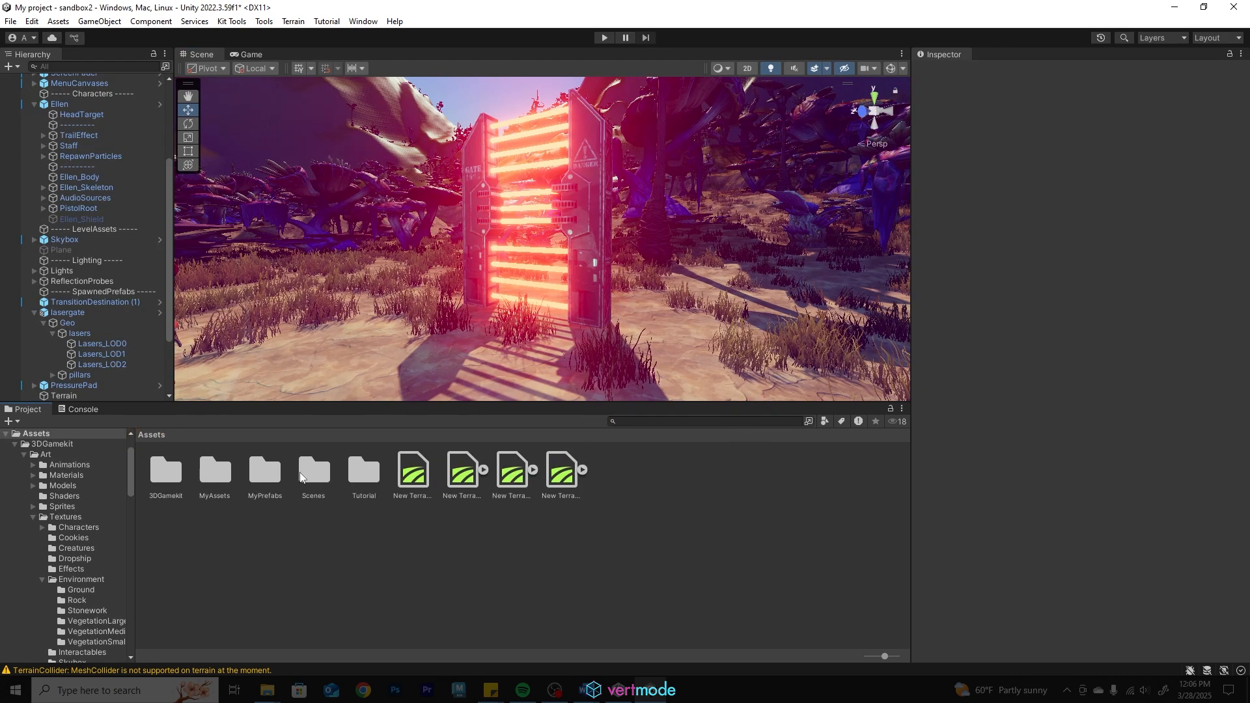
{"action": "double_click", "coordinate": [276, 467]}
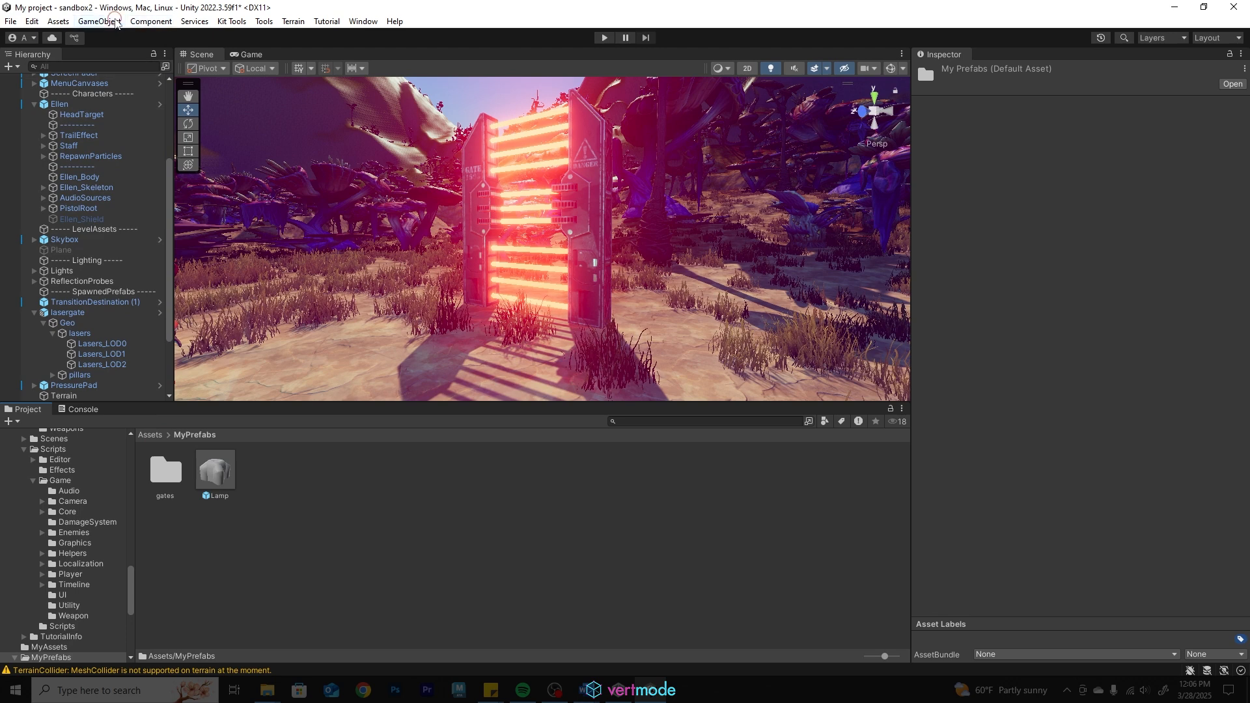
Create an empty game object in the scene and name it Soundtrack01.
{"action": "left_click", "coordinate": [115, 21]}
{"action": "left_click", "coordinate": [114, 36]}
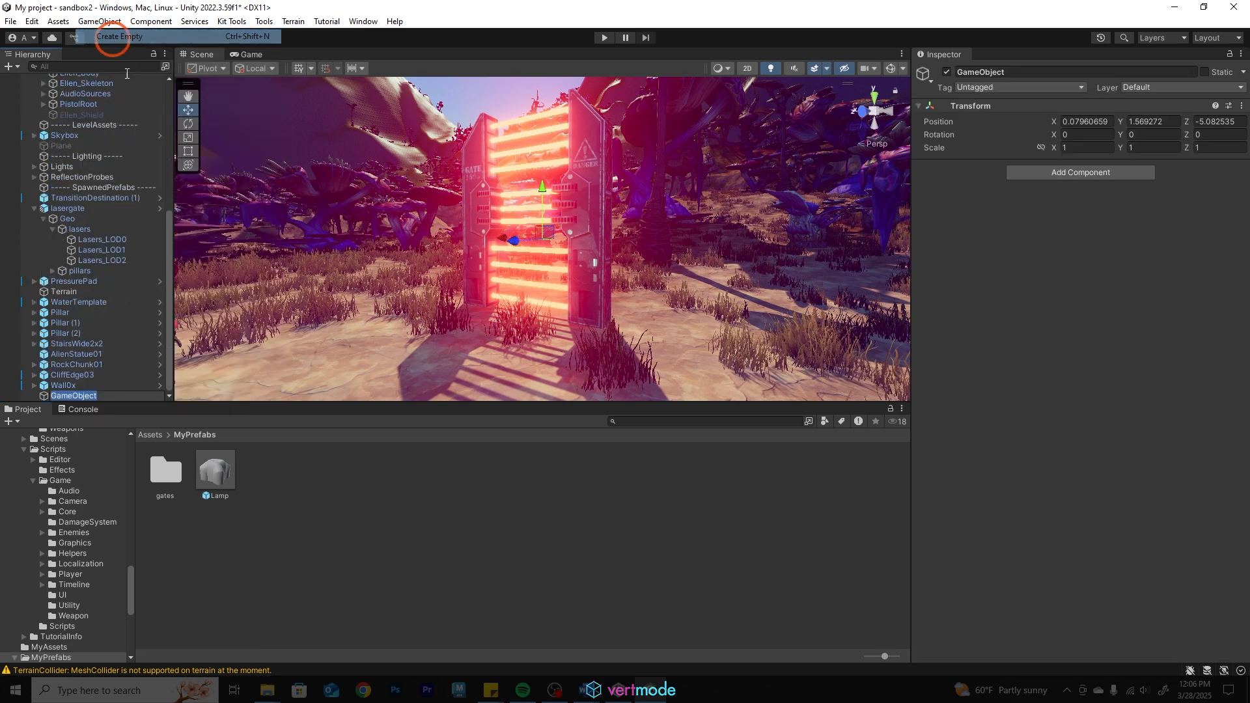
{"action": "type", "text": "Soundtrack01"}
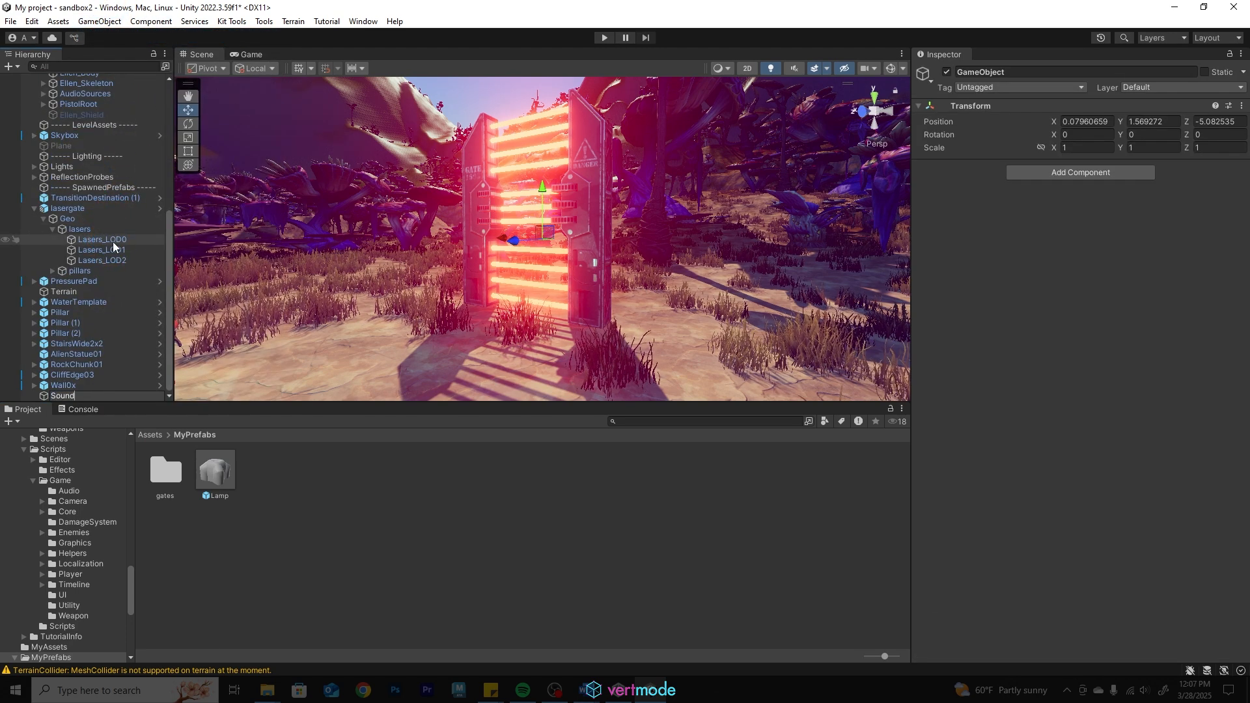
{"action": "key", "text": "Return"}
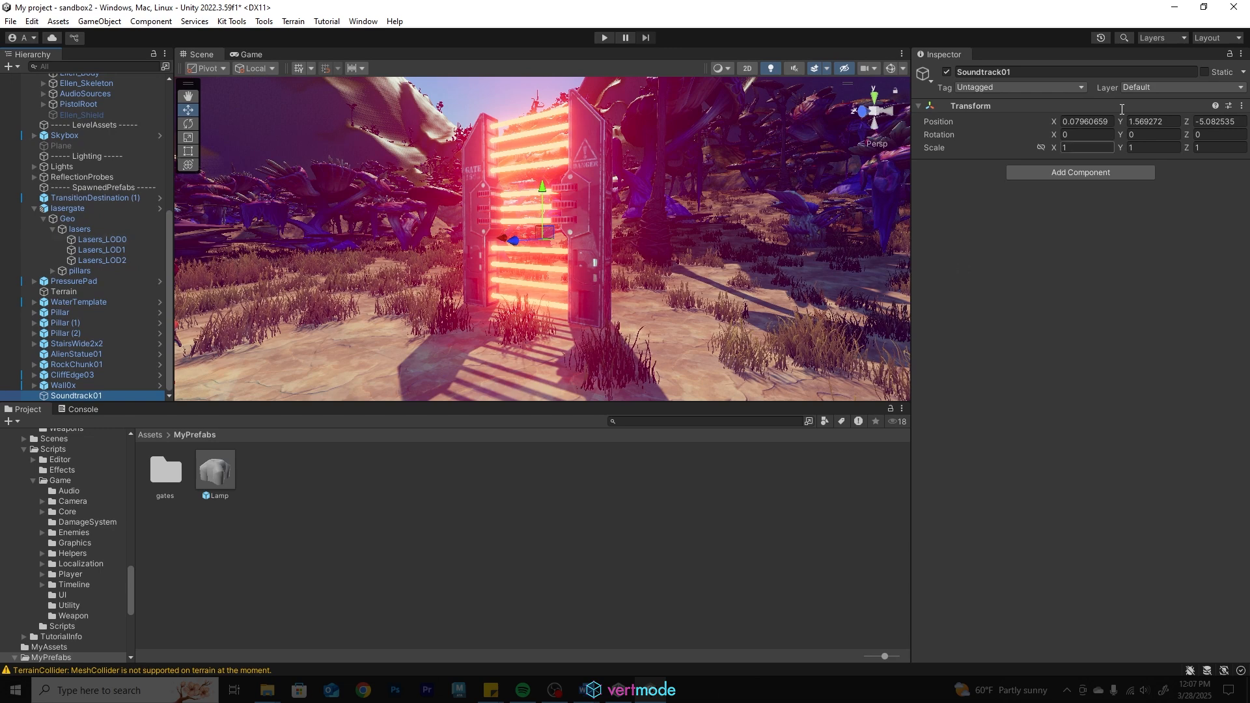
Set Soundtrack01's position to 0, 0, 0 and add an Audio Source component to it.
{"action": "left_click", "coordinate": [1086, 122]}
{"action": "type", "text": "0"}
{"action": "left_click", "coordinate": [1154, 122]}
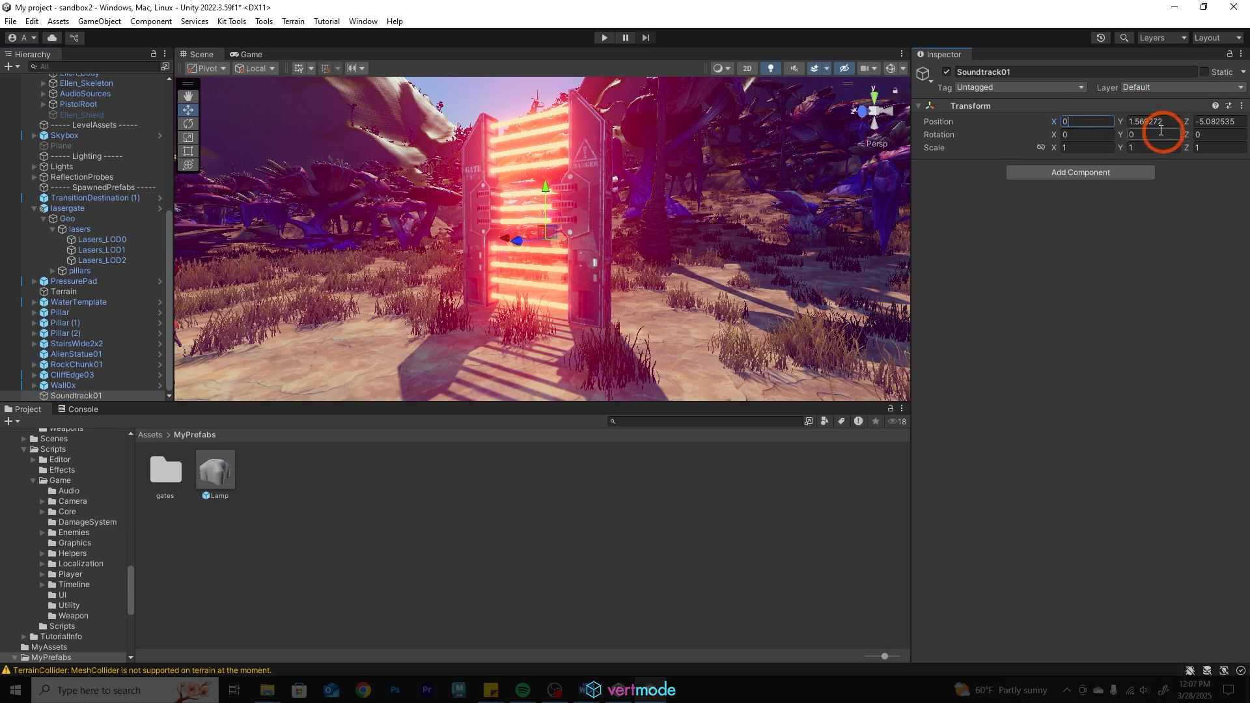
{"action": "type", "text": "0"}
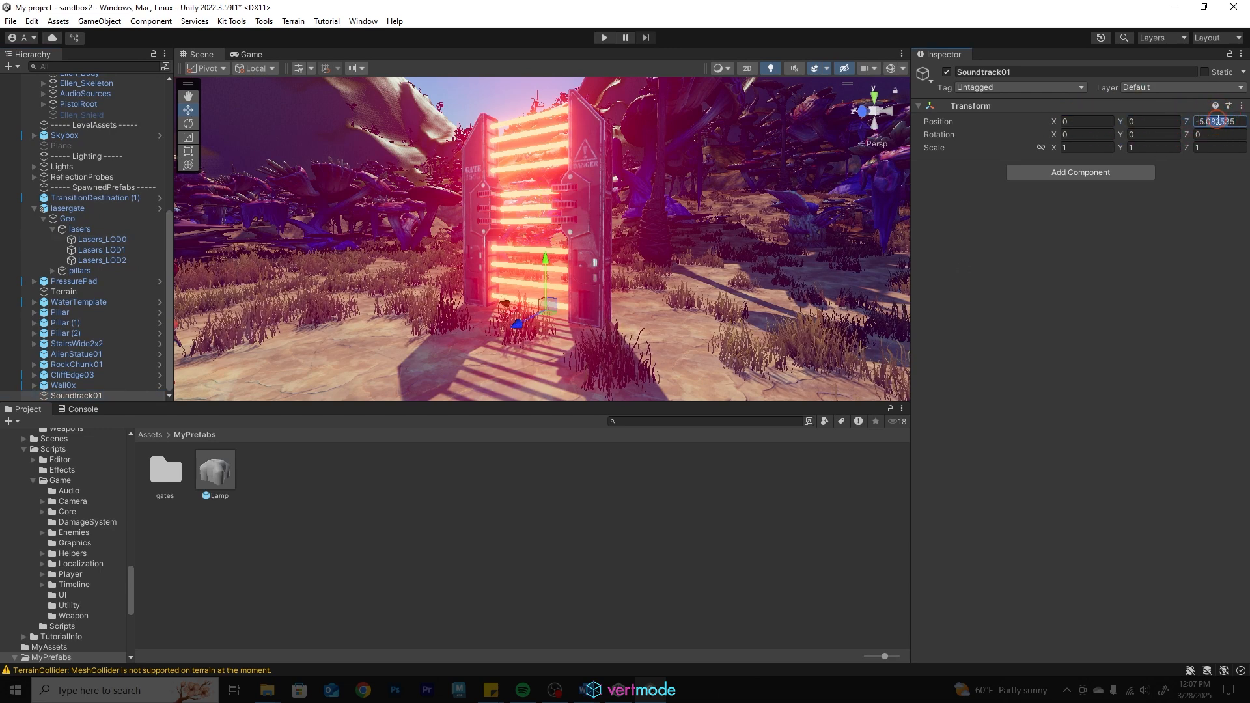
{"action": "left_click", "coordinate": [1195, 122]}
{"action": "type", "text": "0"}
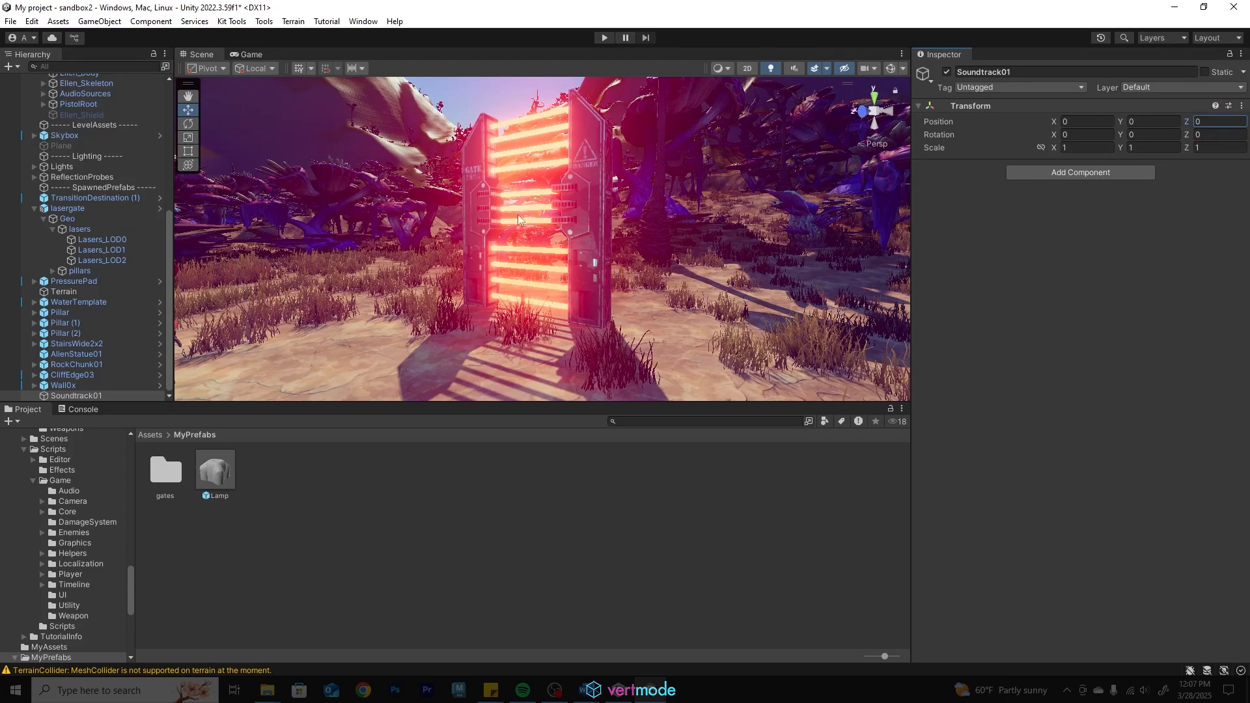
{"action": "left_click", "coordinate": [1064, 173]}
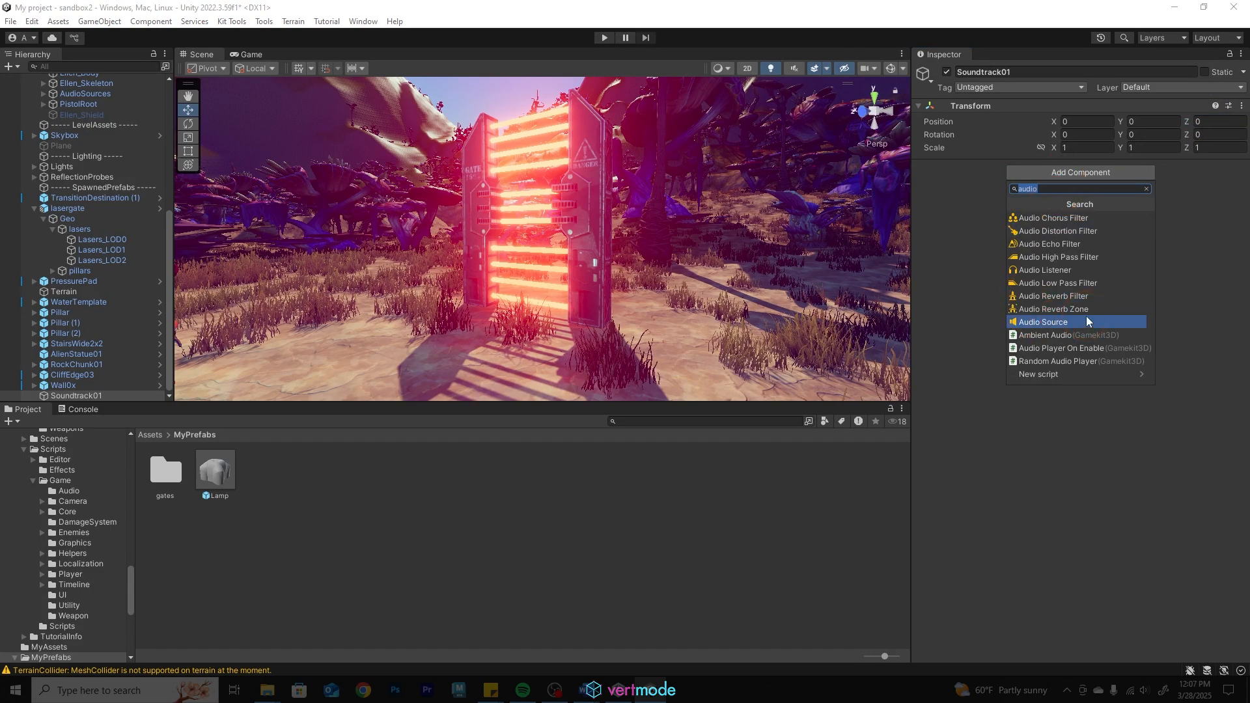
{"action": "left_click", "coordinate": [1057, 322]}
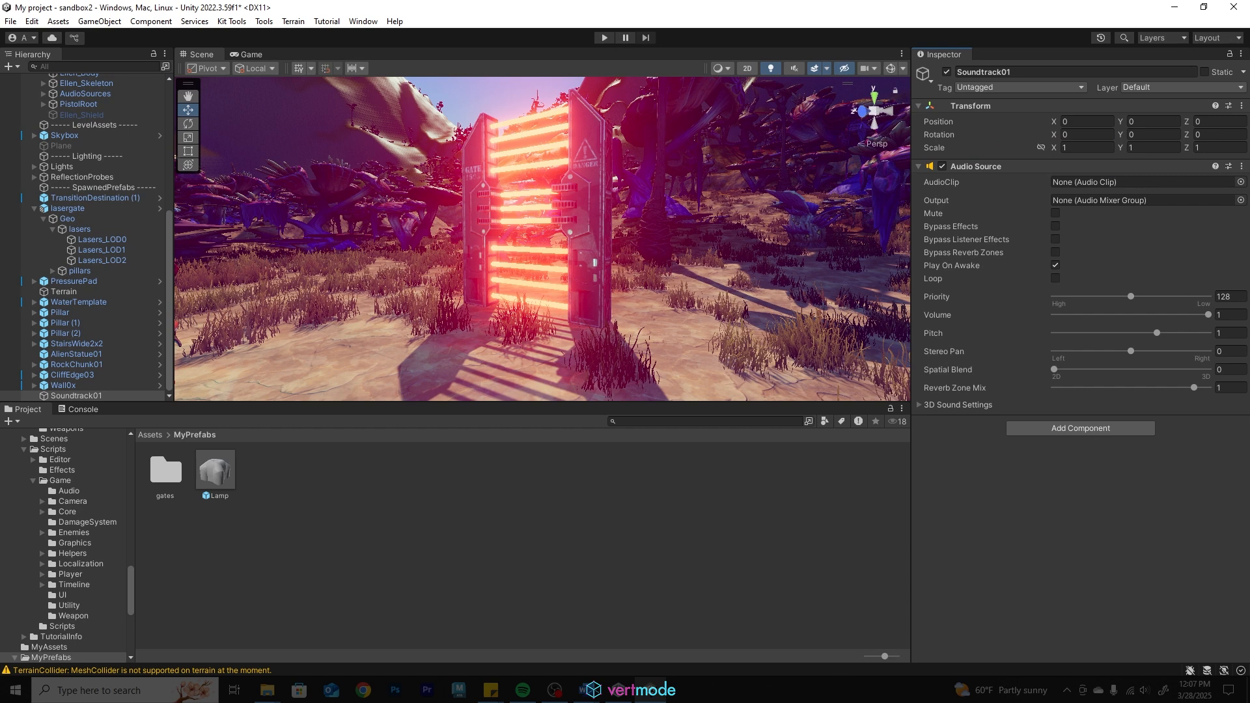
Create a folder named myadio in Assets and import the Galactic Echoes MP3 from the File Explorer Audio folder into it.
{"action": "left_click_drag", "start_coordinate": [1249, 109], "coordinate": [594, 95]}
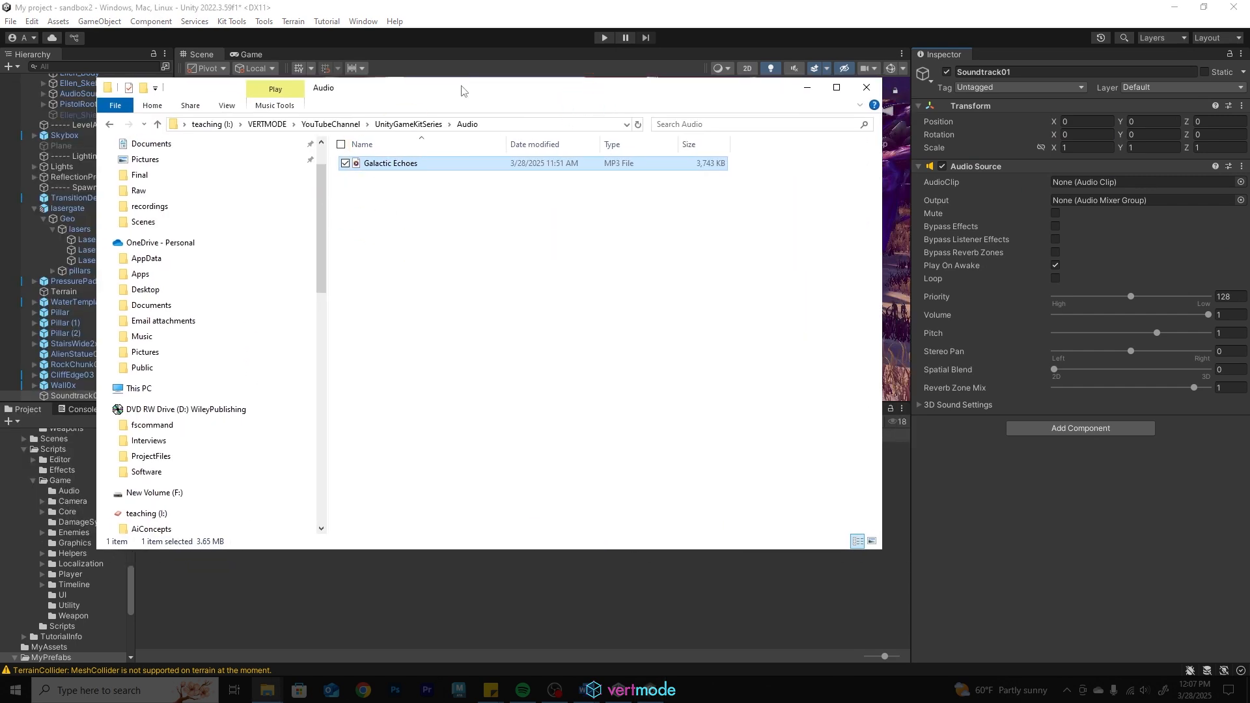
{"action": "left_click_drag", "start_coordinate": [461, 92], "coordinate": [1249, 113]}
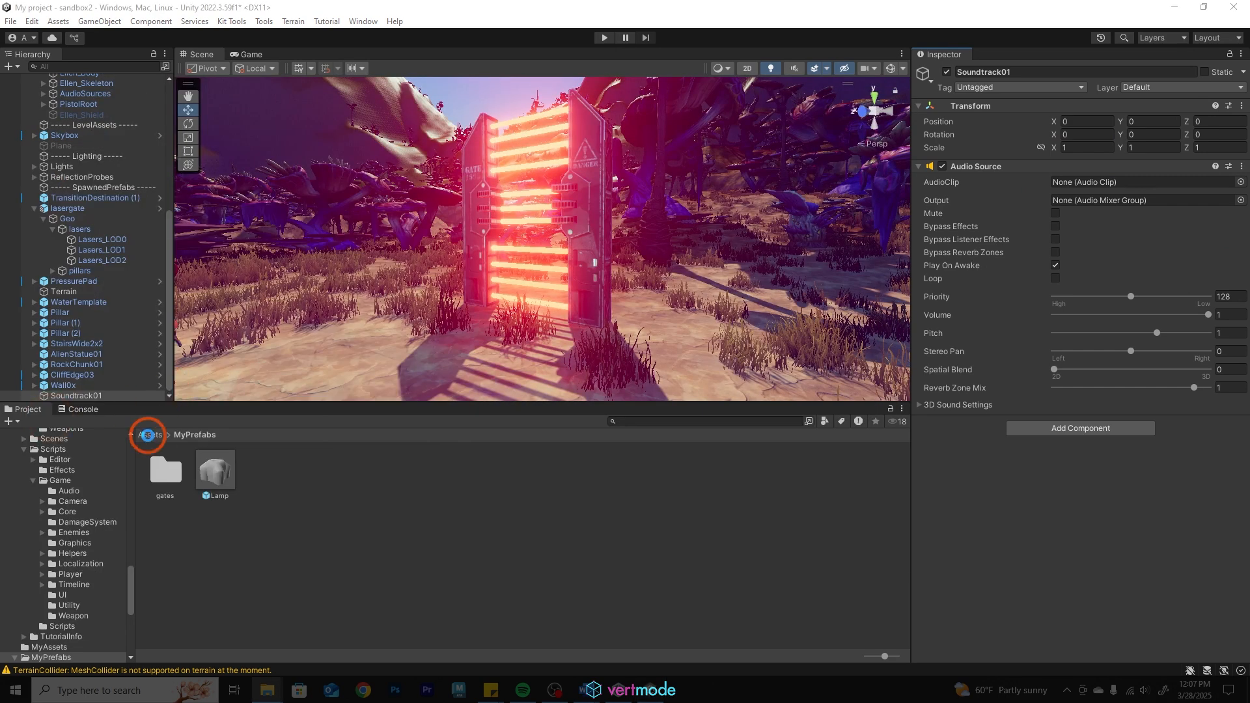
{"action": "left_click", "coordinate": [147, 435]}
{"action": "right_click", "coordinate": [376, 531]}
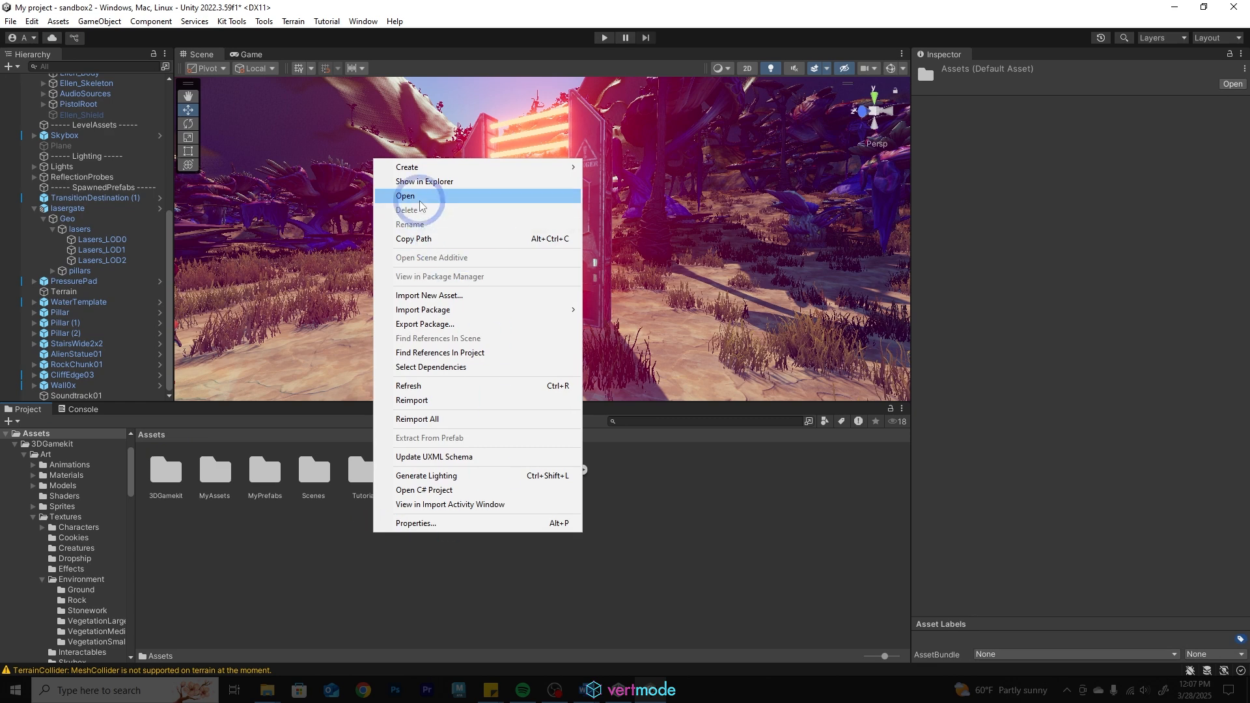
{"action": "mouse_move", "coordinate": [420, 168]}
{"action": "left_click", "coordinate": [631, 62]}
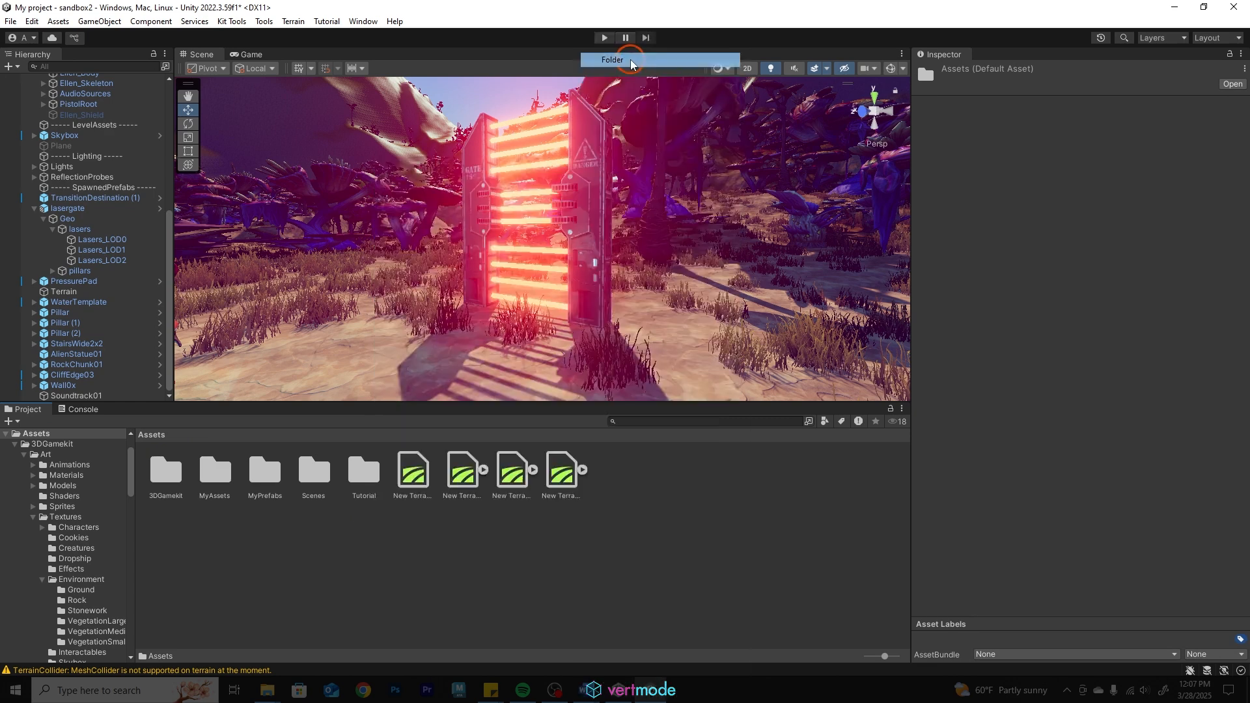
{"action": "type", "text": "mya"}
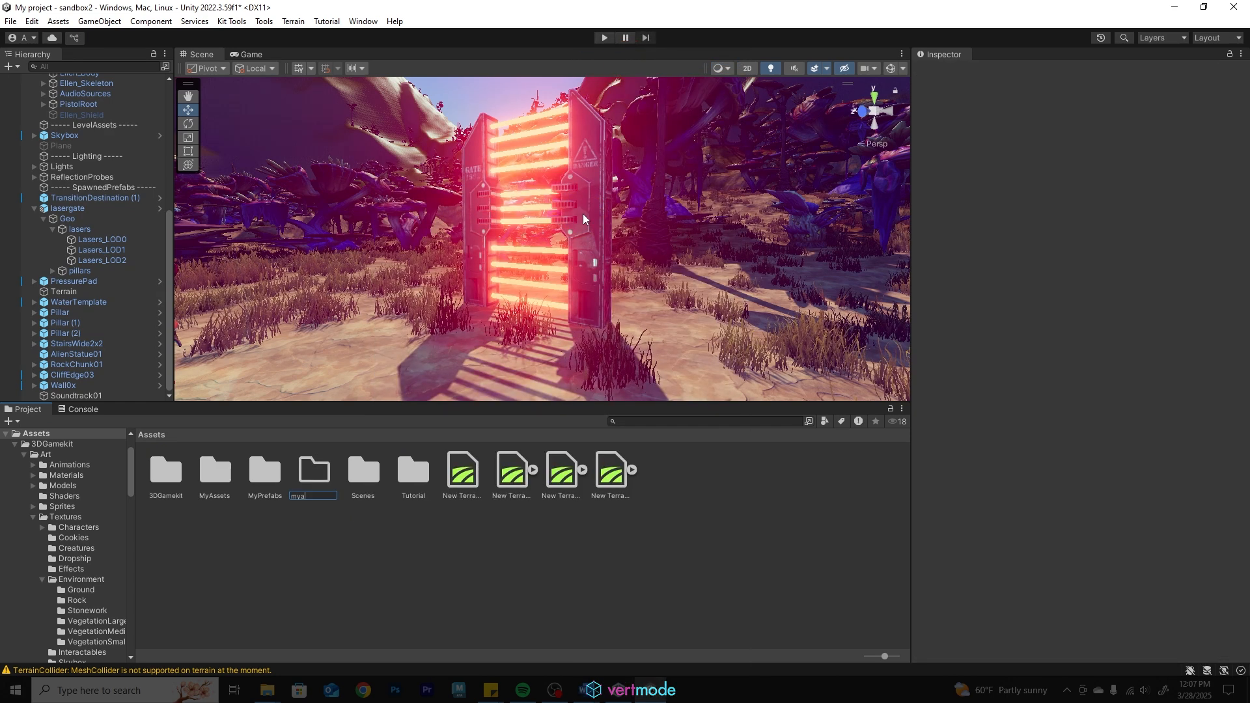
{"action": "type", "text": "dio"}
{"action": "key", "text": "BackSpace"}
{"action": "key", "text": "BackSpace"}
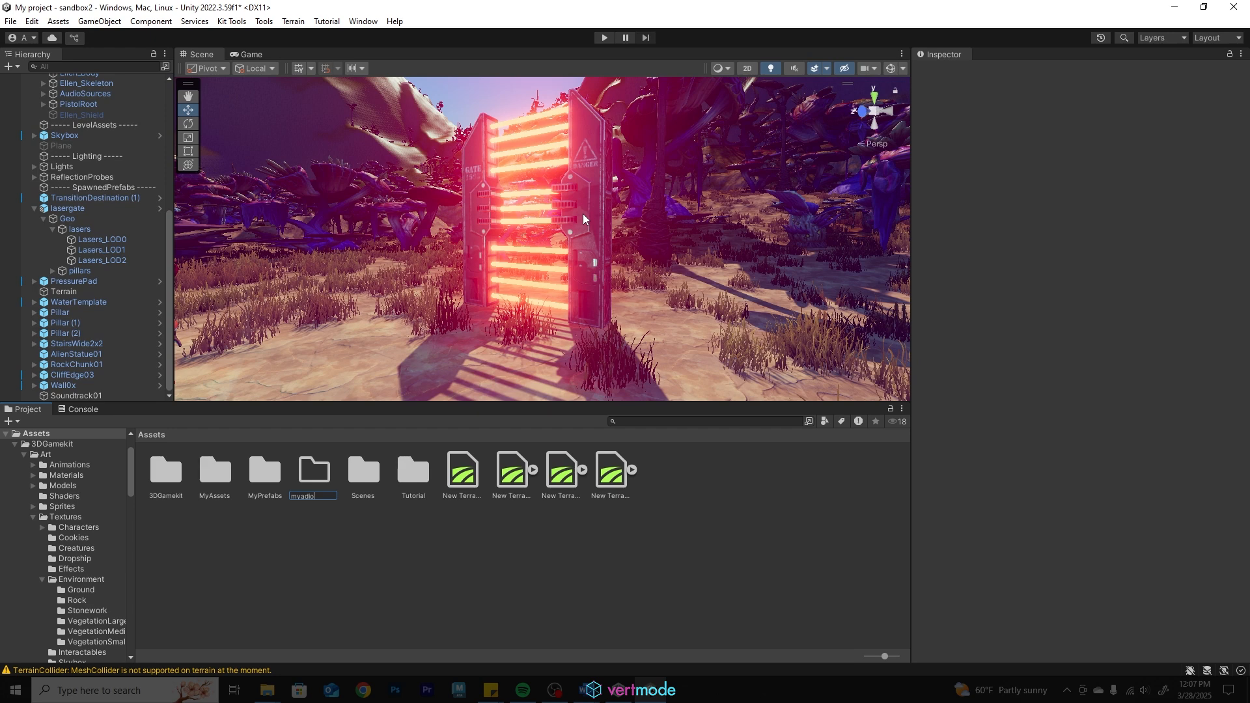
{"action": "type", "text": "io"}
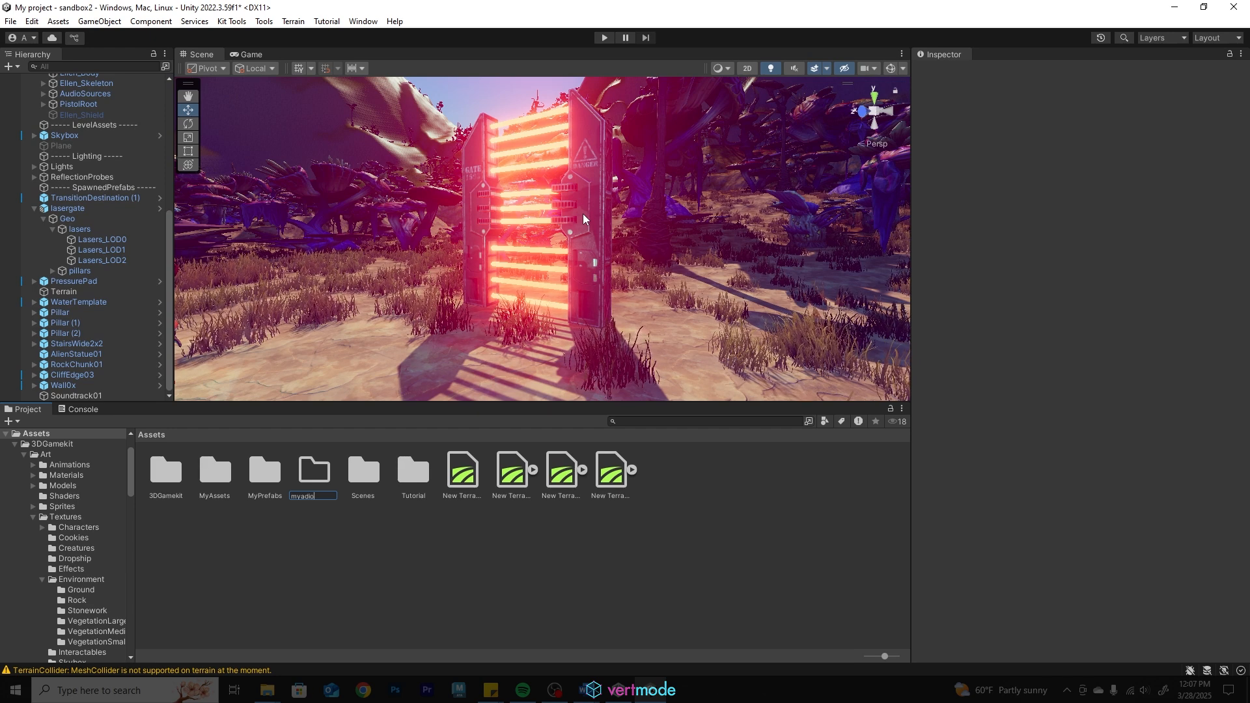
{"action": "key", "text": "Return"}
{"action": "double_click", "coordinate": [205, 483]}
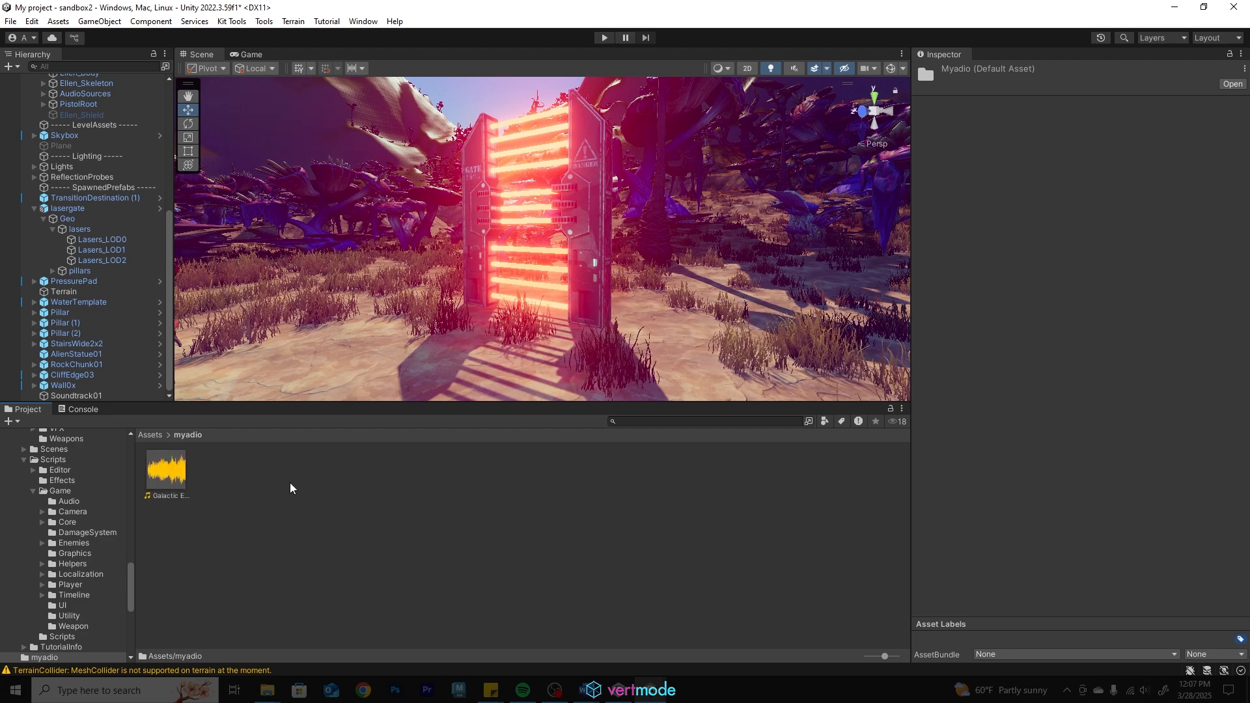
Assign Galactic Echoes as the audio clip of Soundtrack01's Audio Source and enable Loop.
{"action": "left_click", "coordinate": [107, 396]}
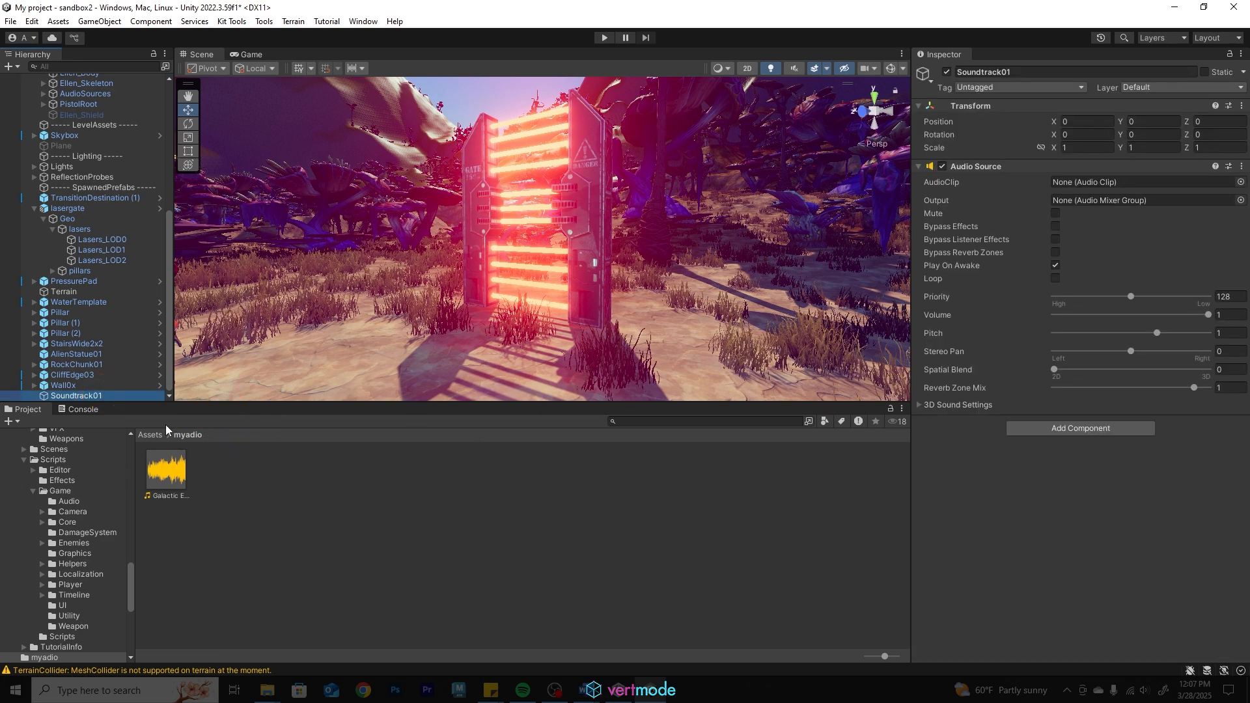
{"action": "left_click_drag", "start_coordinate": [174, 481], "coordinate": [1074, 182]}
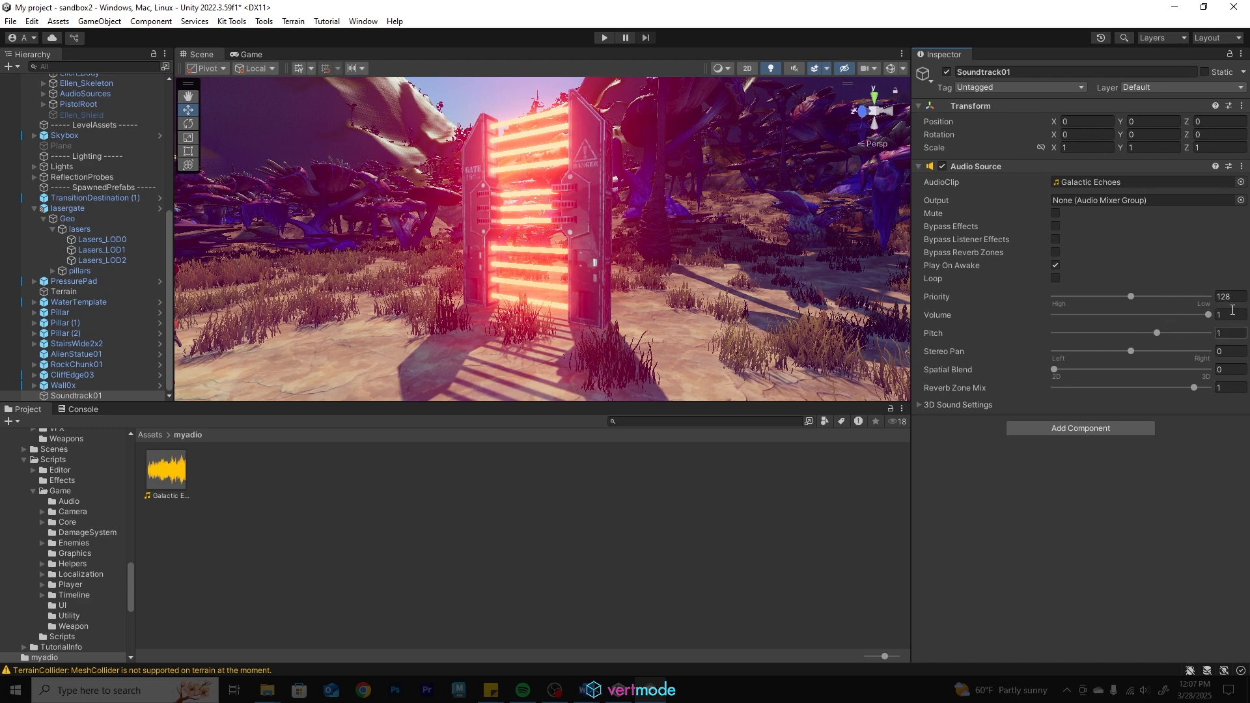
{"action": "left_click", "coordinate": [1055, 278]}
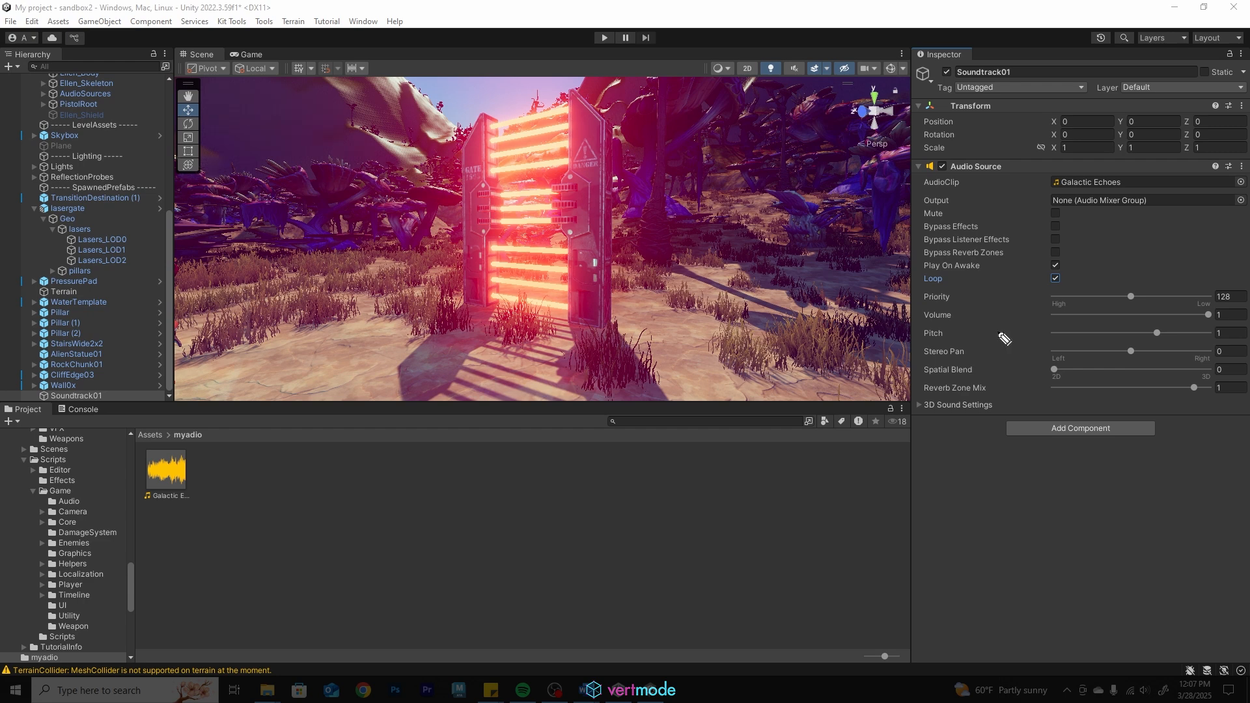
{"action": "mouse_move", "coordinate": [1059, 389]}
{"action": "left_mouse_down"}
{"action": "mouse_move", "coordinate": [1074, 373]}
{"action": "mouse_move", "coordinate": [1044, 376]}
{"action": "left_mouse_up"}
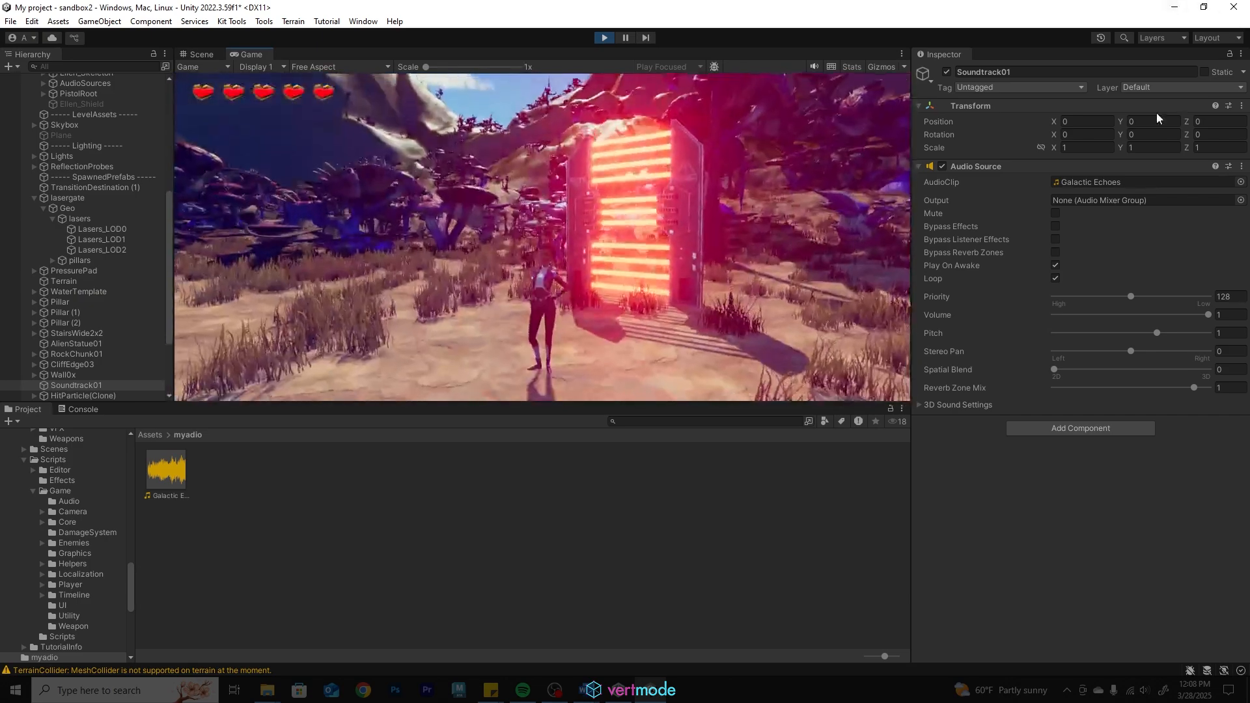
Play-test the scene by running the character through the terrain to listen to the soundtrack, and stop play mode.
{"action": "key", "text": "w"}
{"action": "key", "text": "w"}
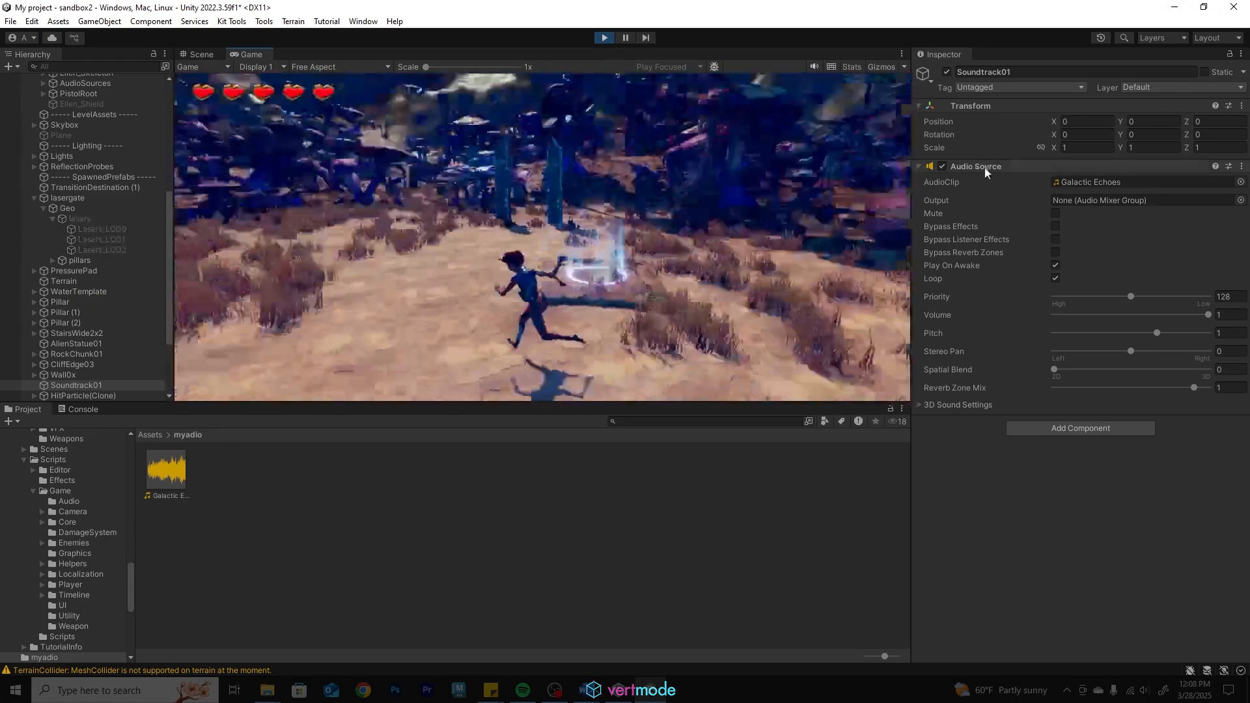
{"action": "key", "text": "w"}
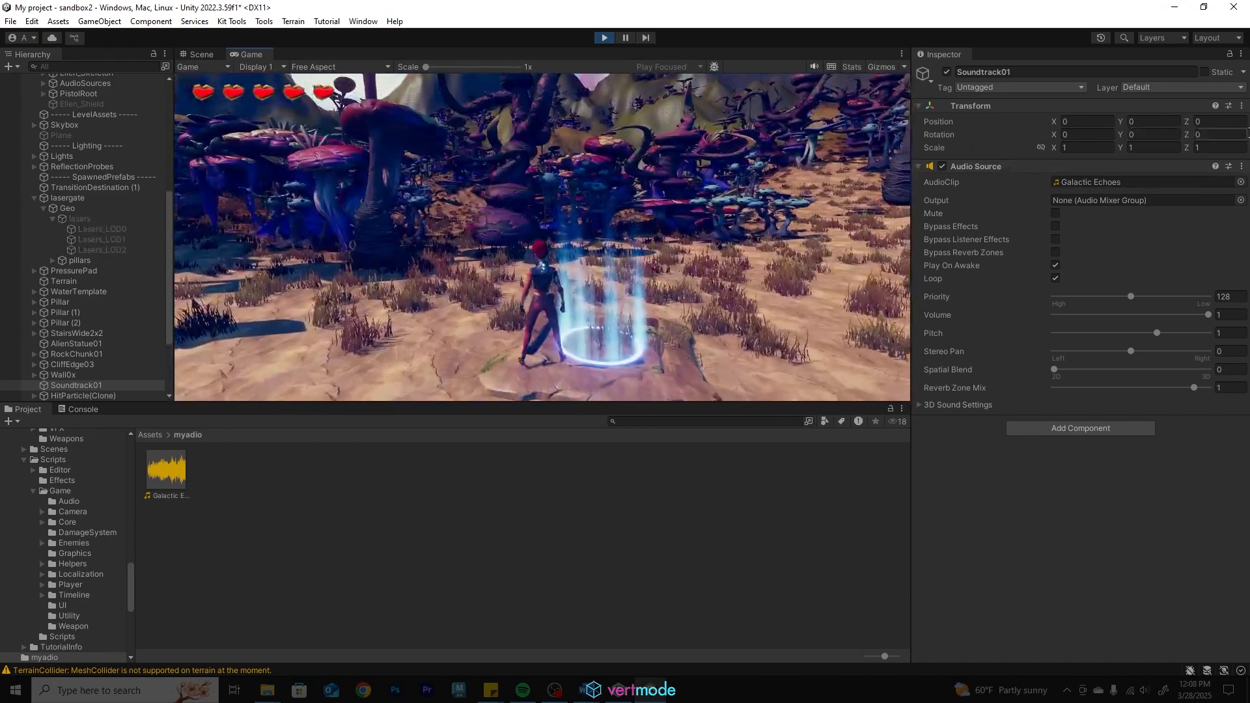
{"action": "key", "text": "w"}
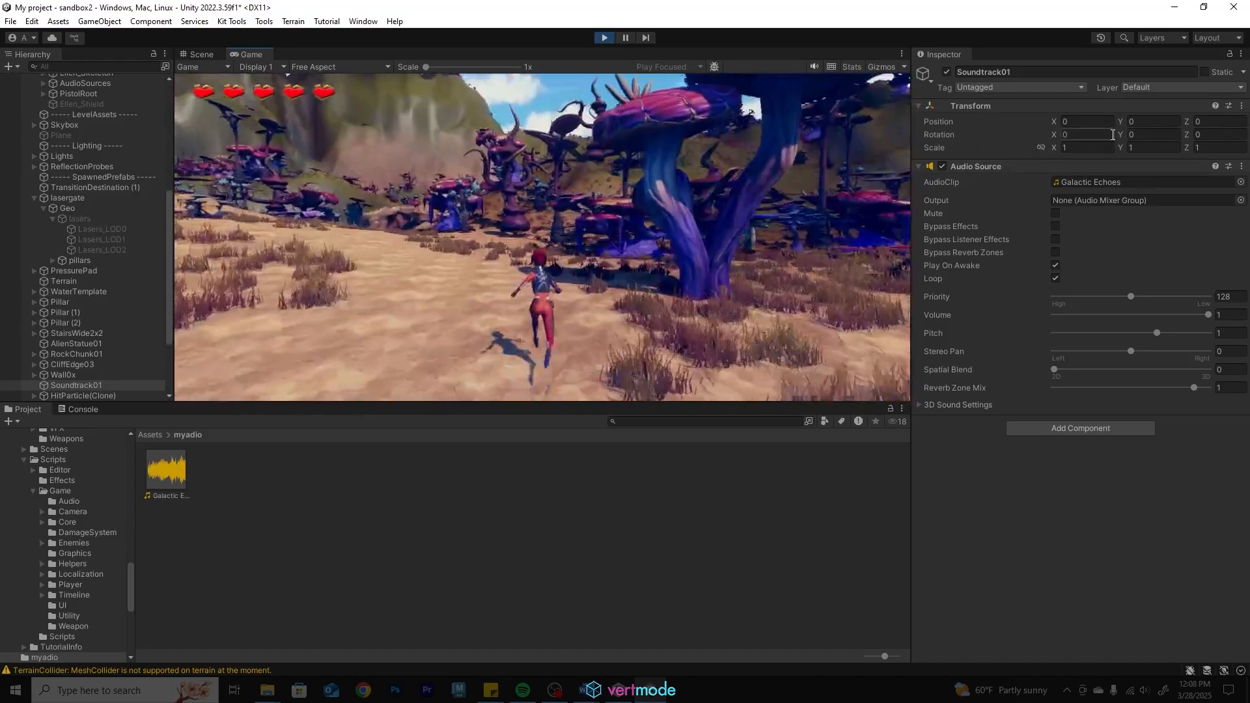
{"action": "key", "text": "w"}
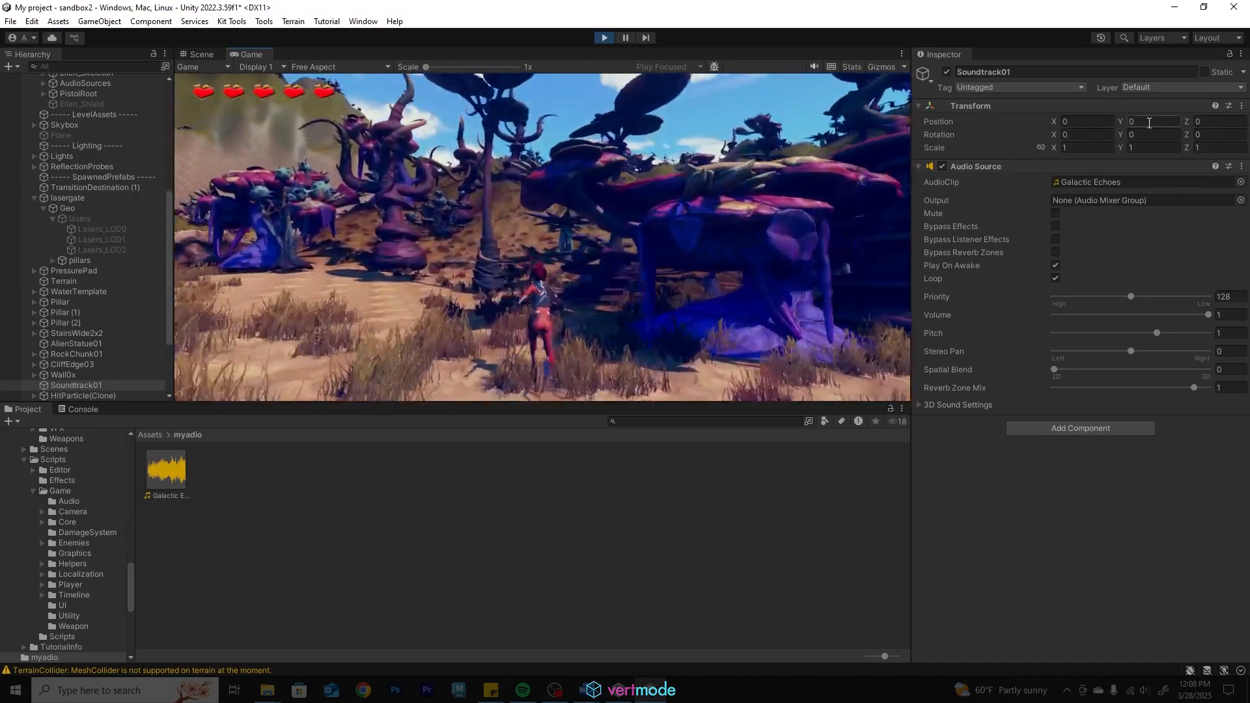
{"action": "key", "text": "w"}
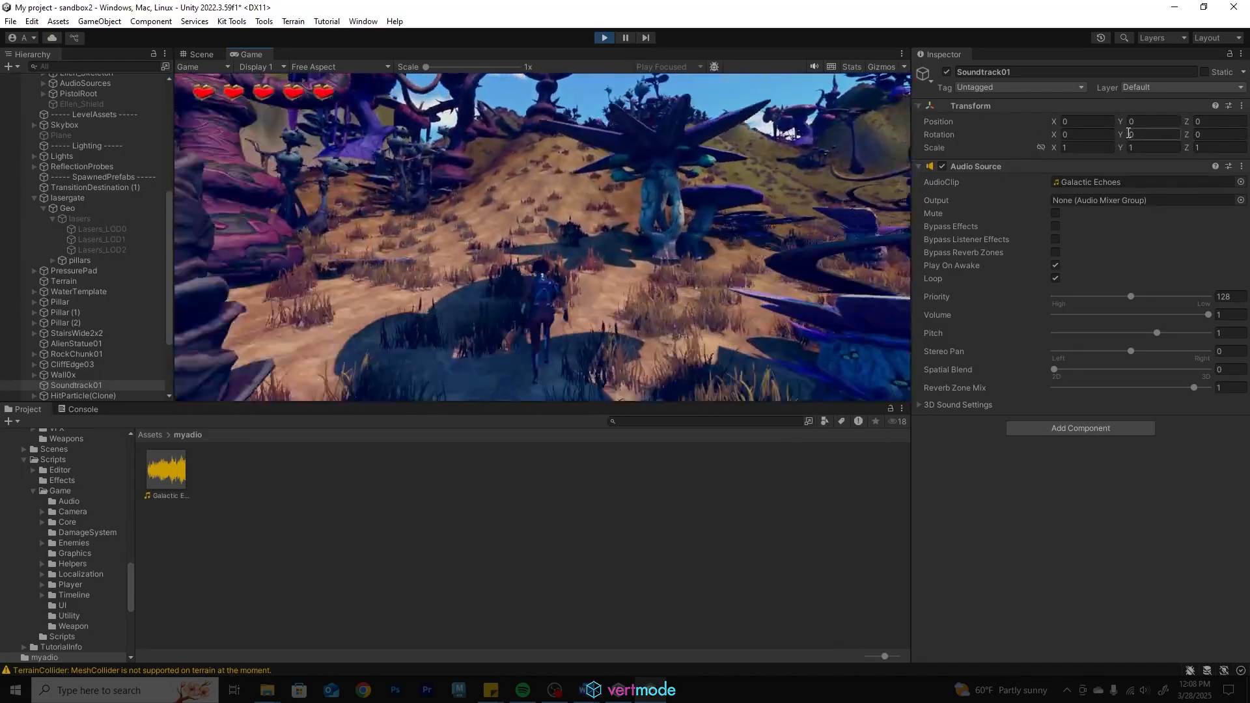
{"action": "key", "text": "w"}
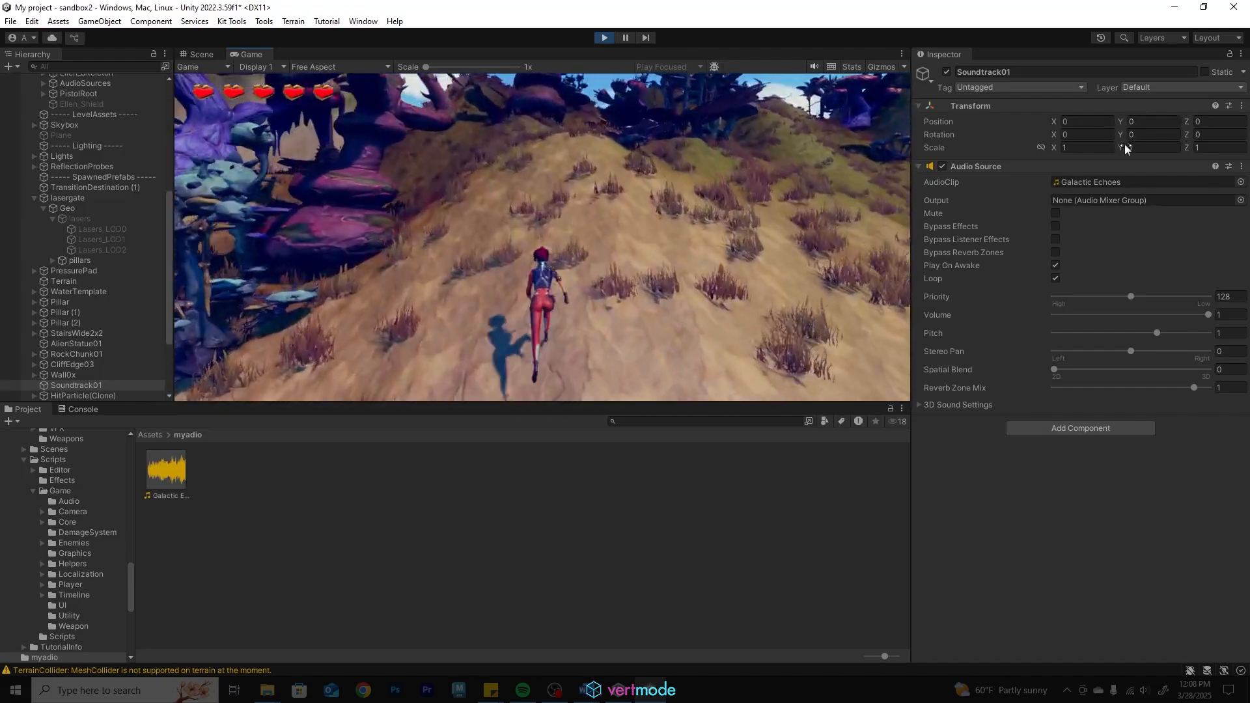
{"action": "key", "text": "w"}
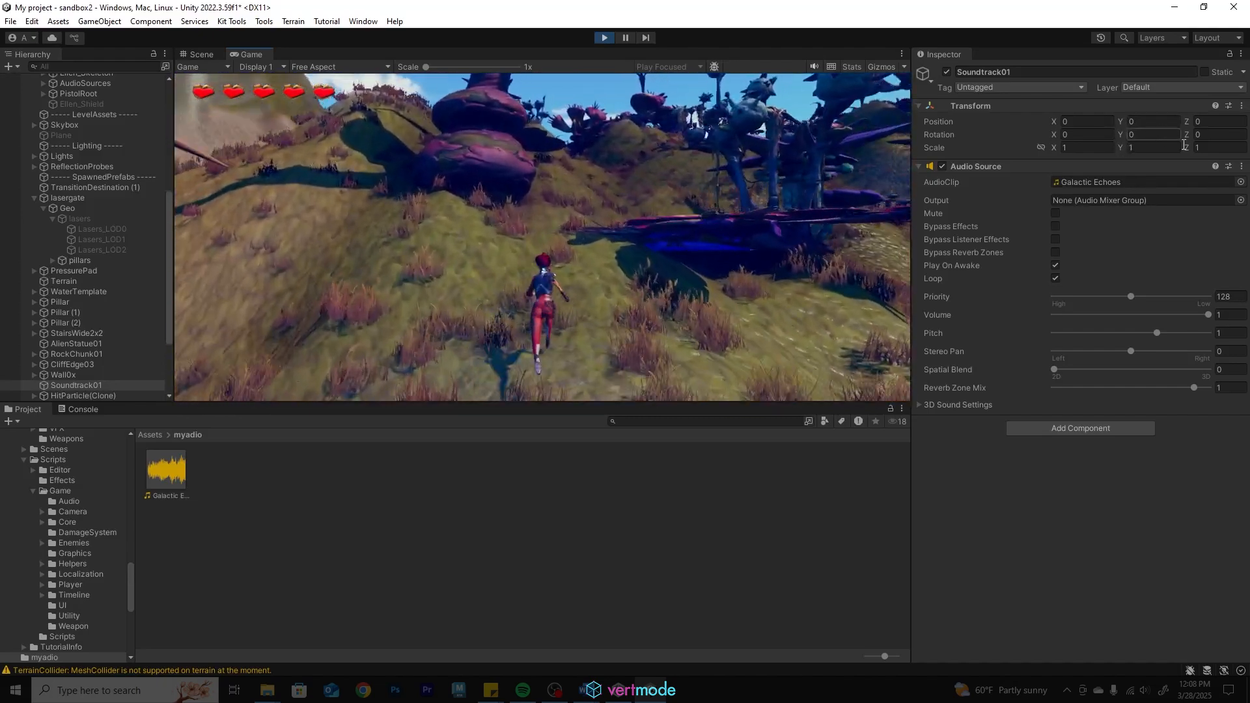
{"action": "key", "text": "w"}
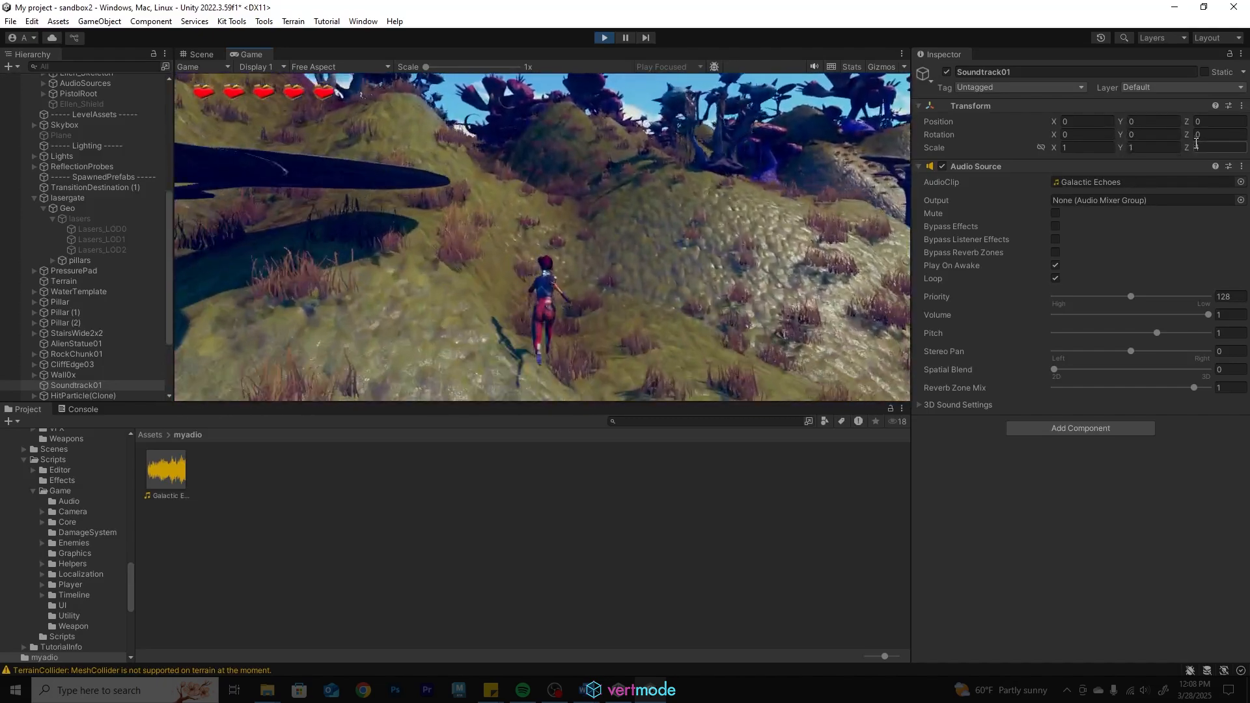
{"action": "key", "text": "w"}
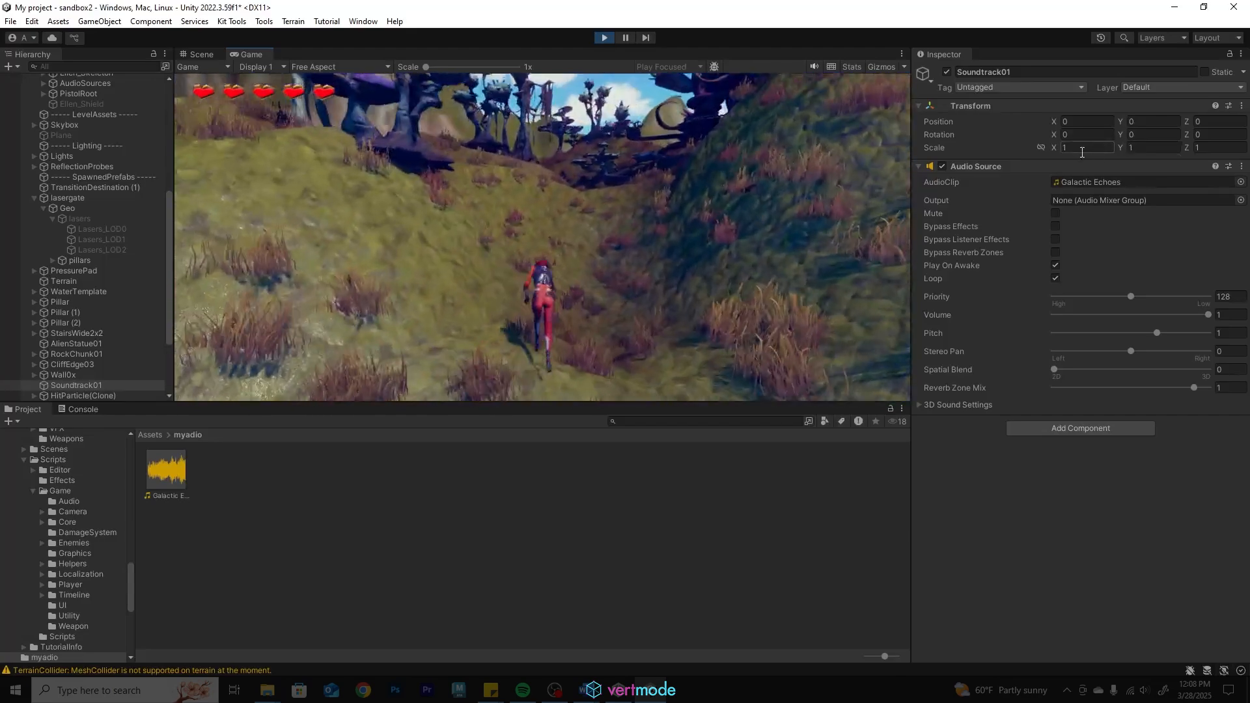
{"action": "key", "text": "space"}
{"action": "key", "text": "w"}
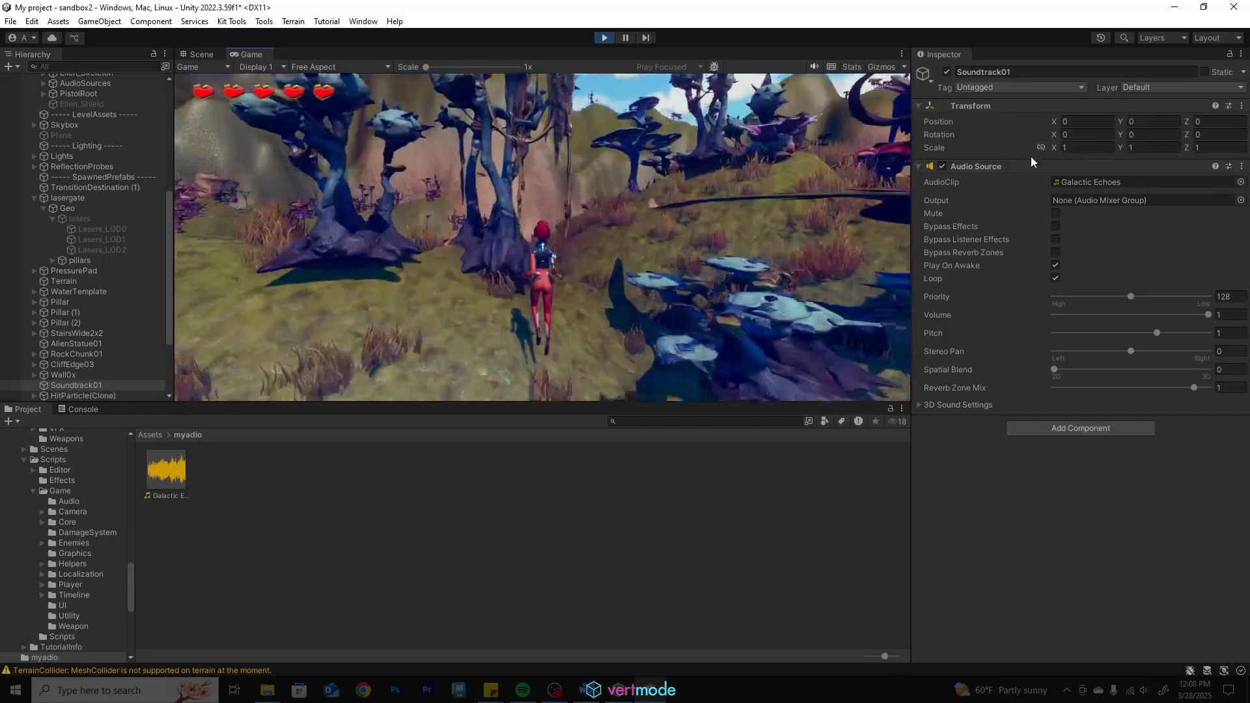
{"action": "key", "text": "w"}
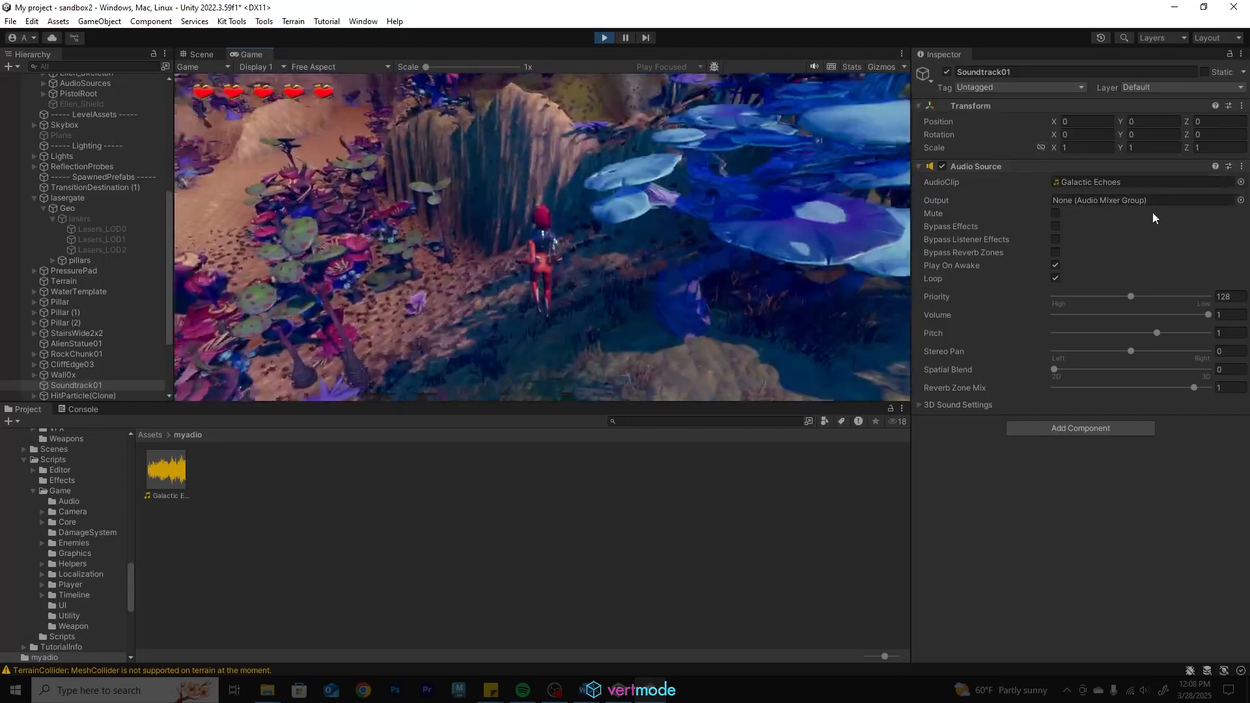
{"action": "key", "text": "w"}
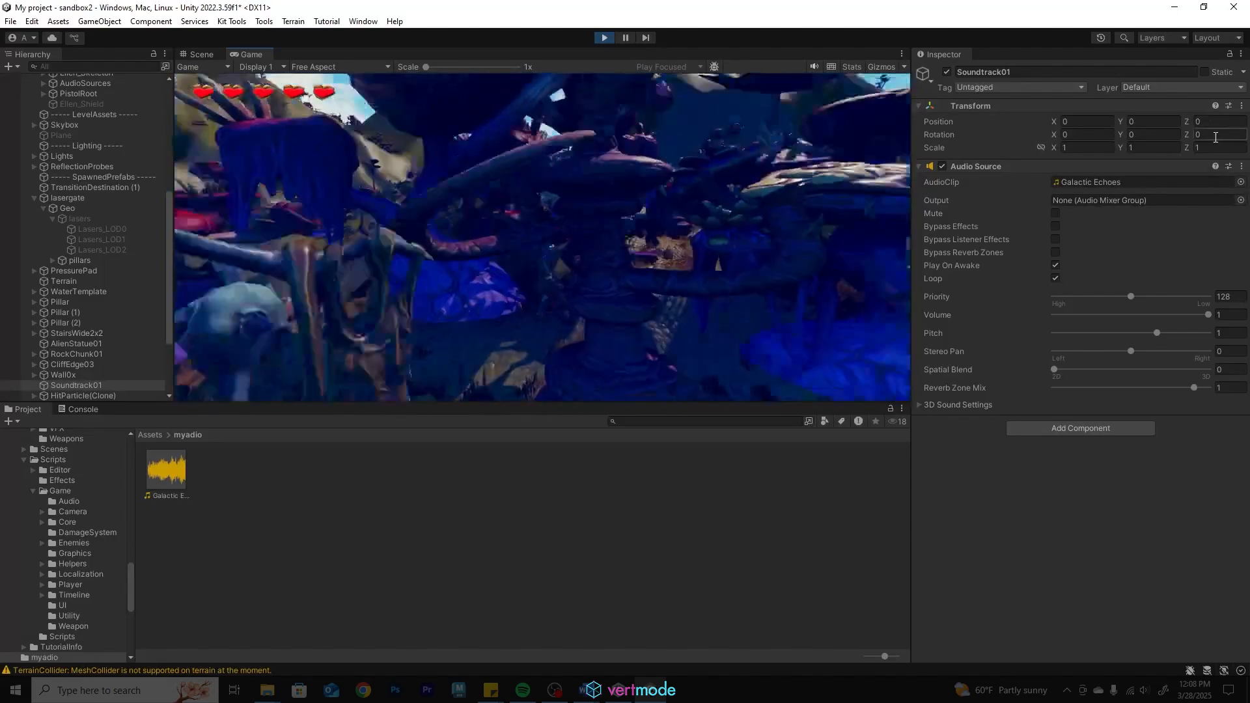
{"action": "key", "text": "w"}
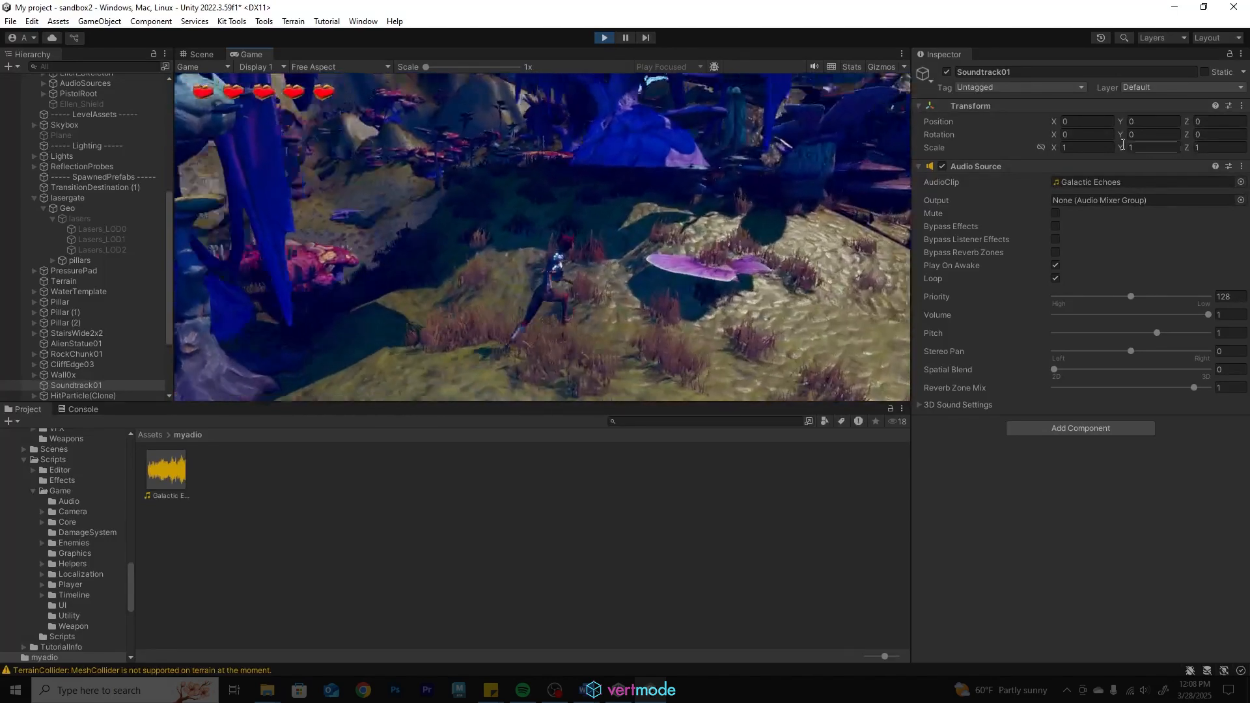
{"action": "key", "text": "w"}
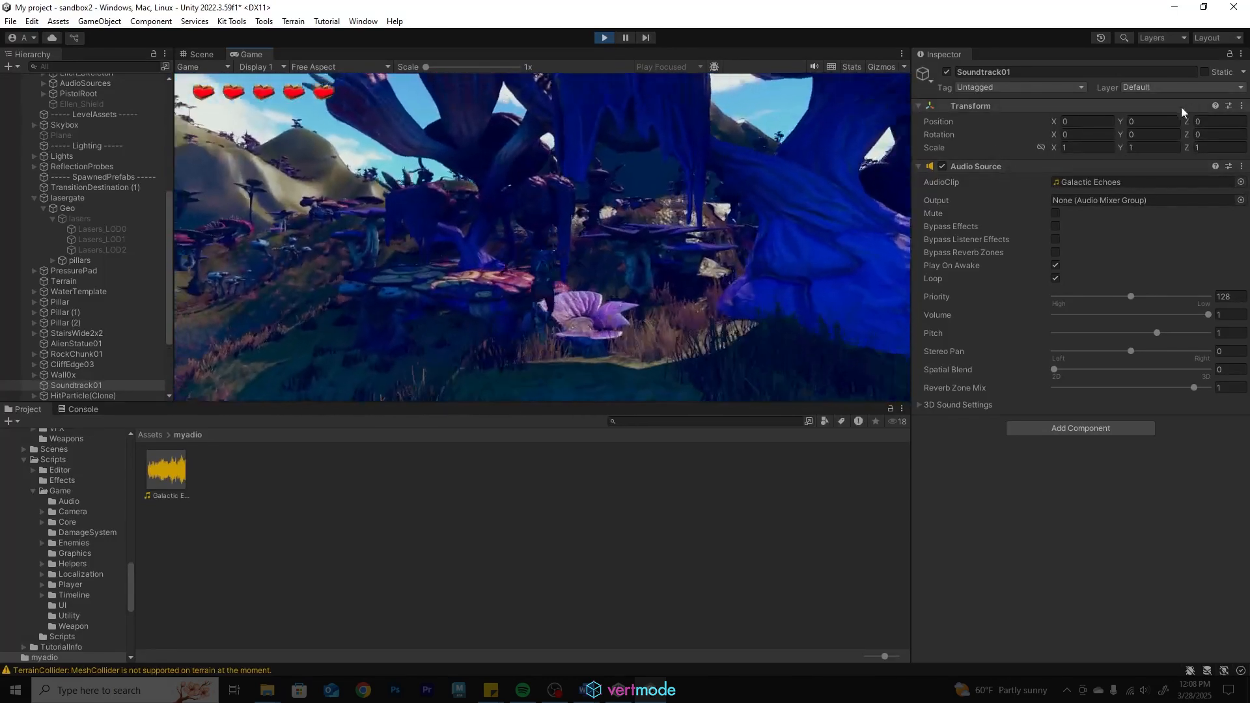
{"action": "key", "text": "w"}
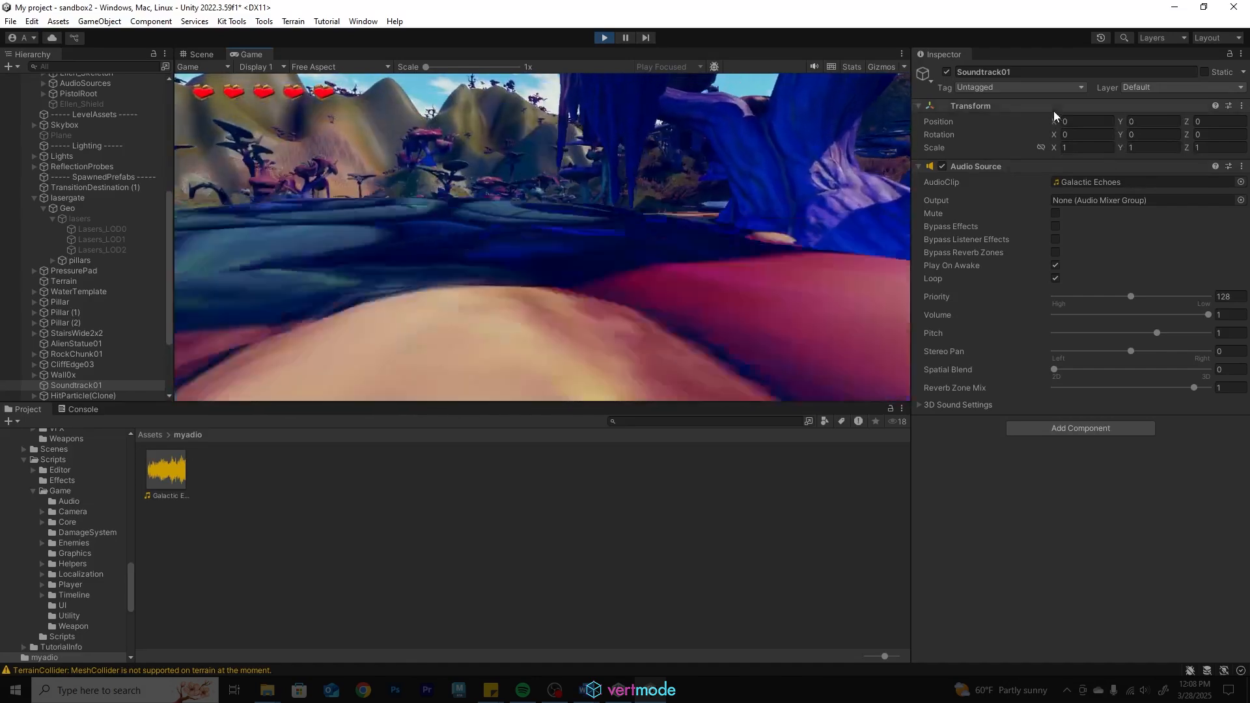
{"action": "key", "text": "w"}
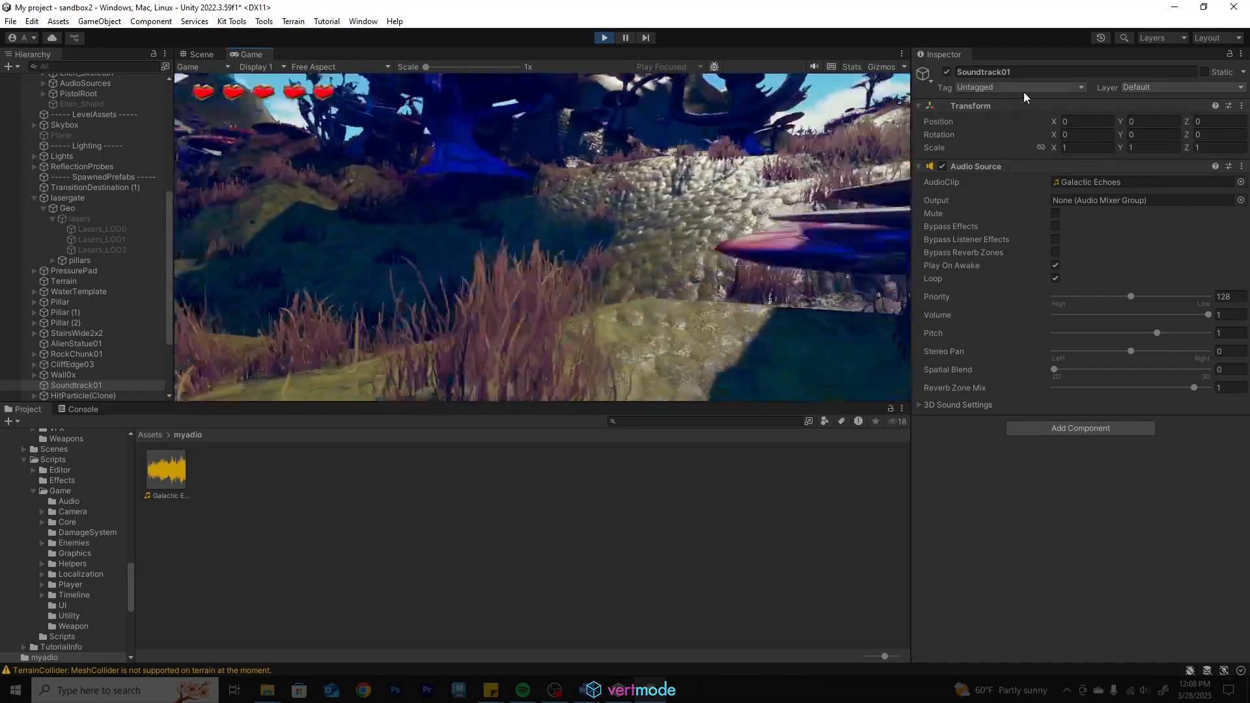
{"action": "left_click", "coordinate": [605, 37]}
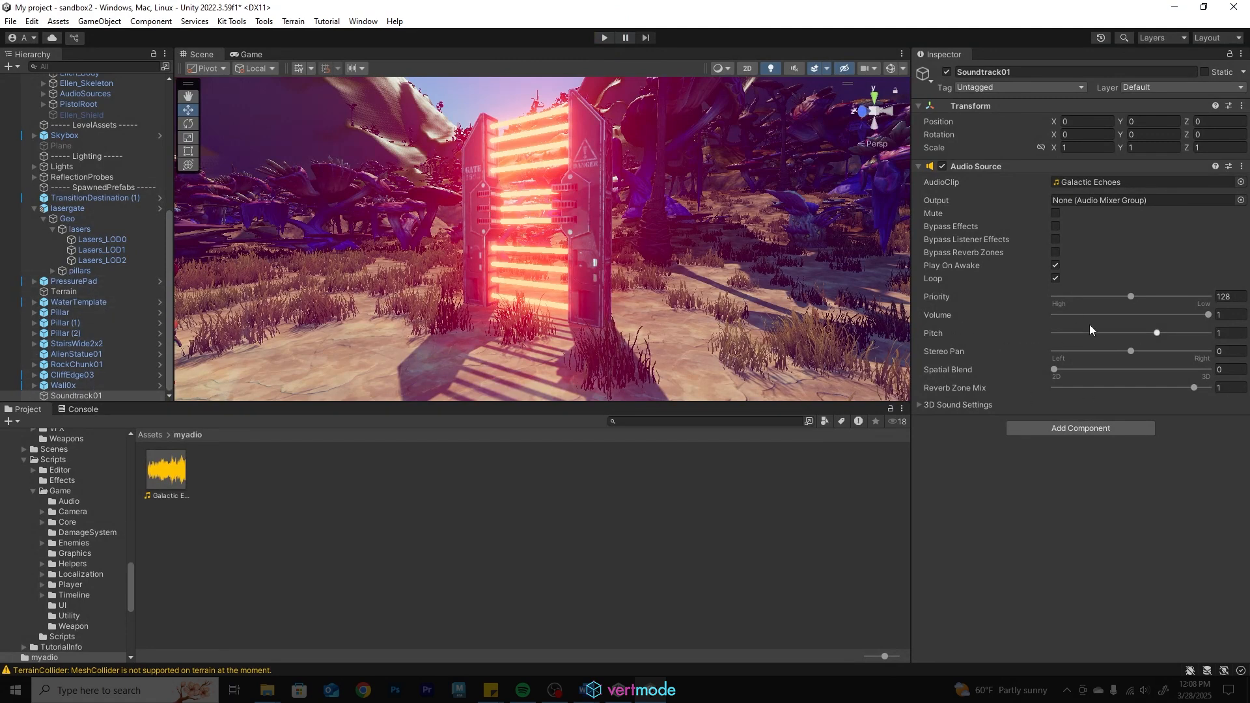
Set the volume of Soundtrack01's Audio Source to 0.5.
{"action": "left_click", "coordinate": [1228, 315]}
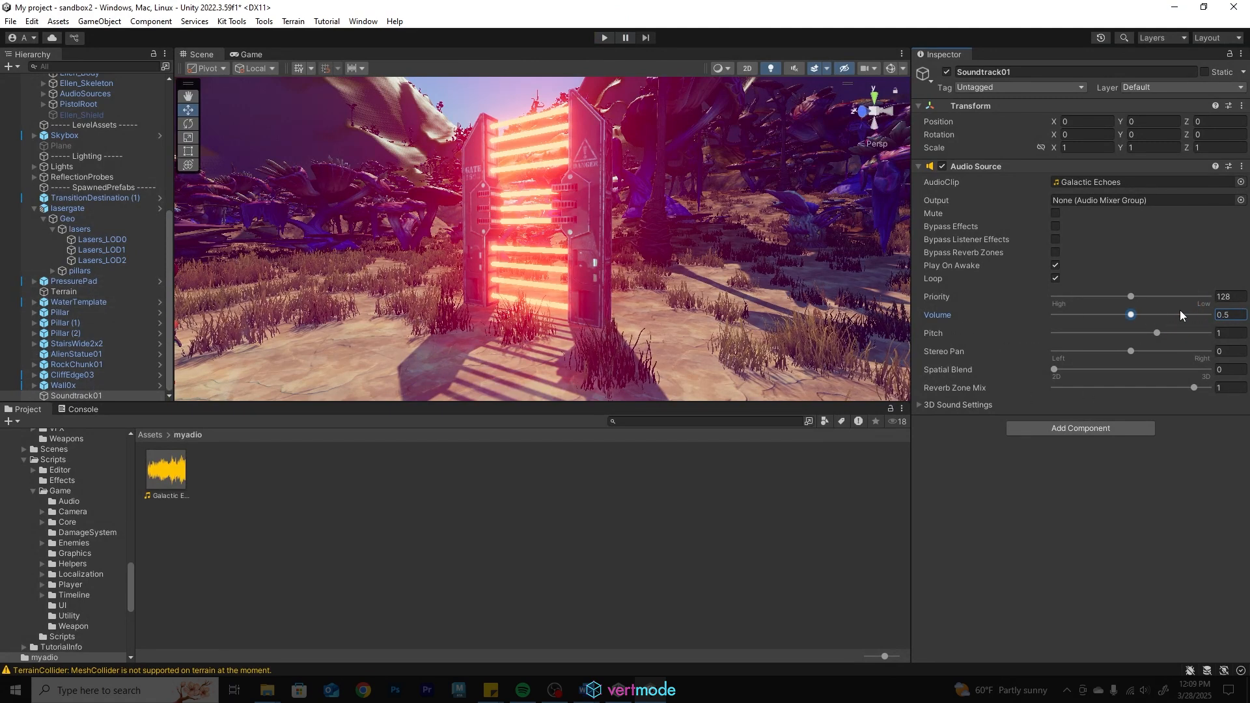
Set Soundtrack01's volume to 0.5 and open the Audio Mixer to view the project's mixers, returning to the project assets.
{"action": "type", "text": "0.5"}
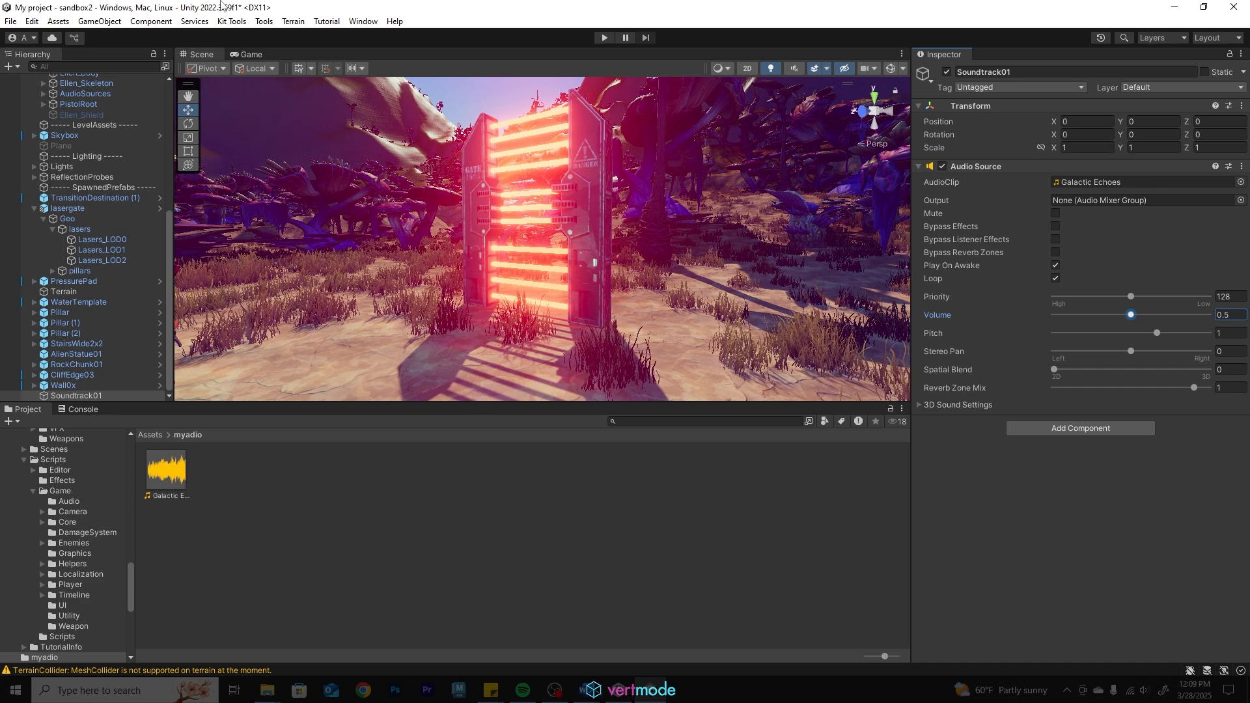
{"action": "left_click", "coordinate": [352, 22]}
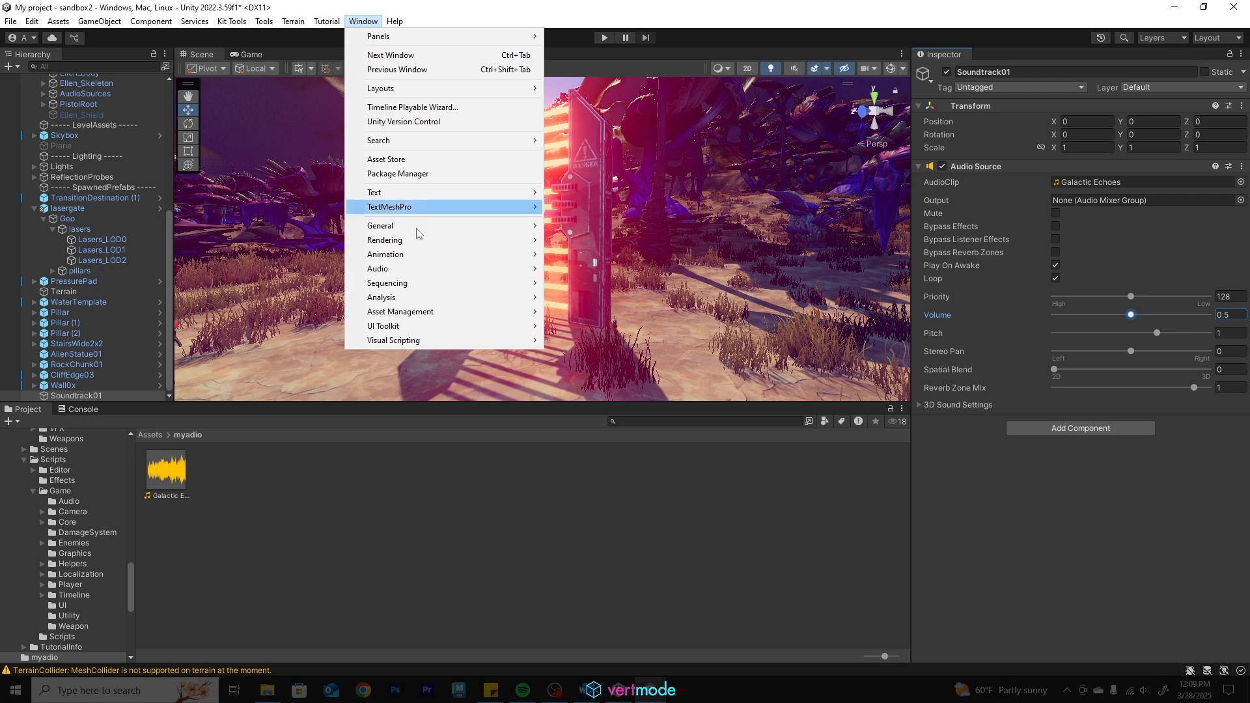
{"action": "mouse_move", "coordinate": [428, 269]}
{"action": "left_click", "coordinate": [635, 269]}
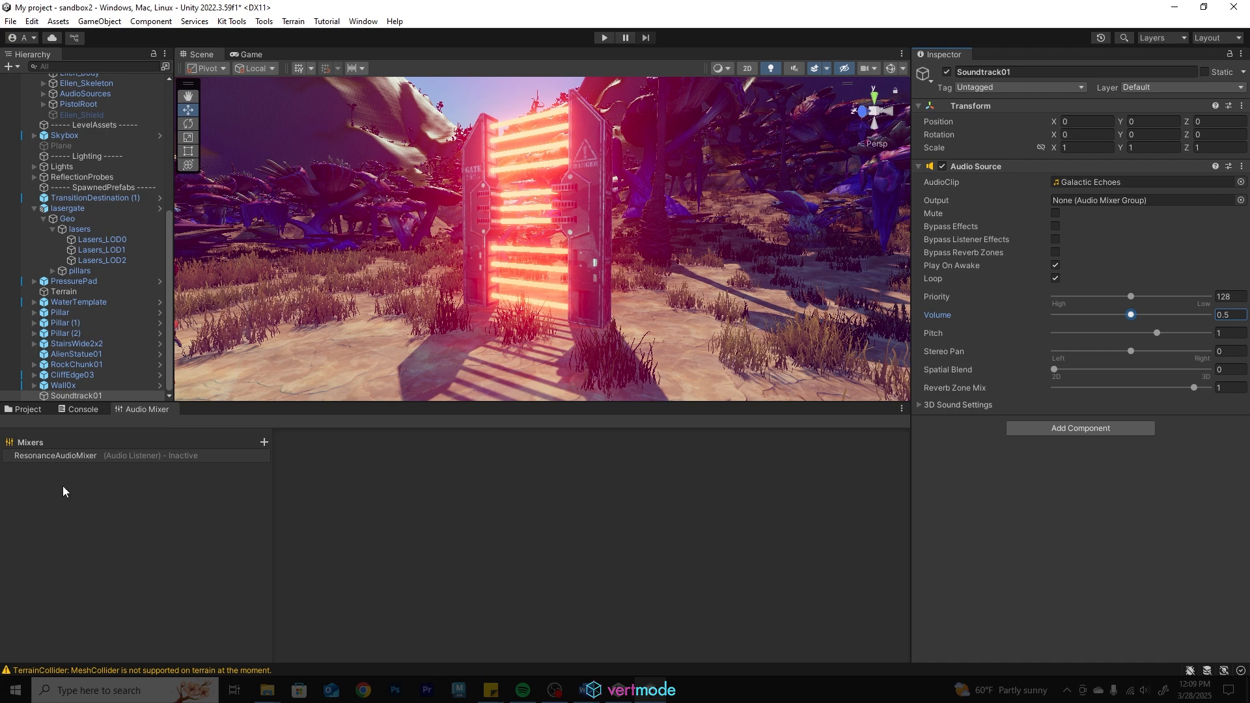
{"action": "left_click", "coordinate": [26, 410]}
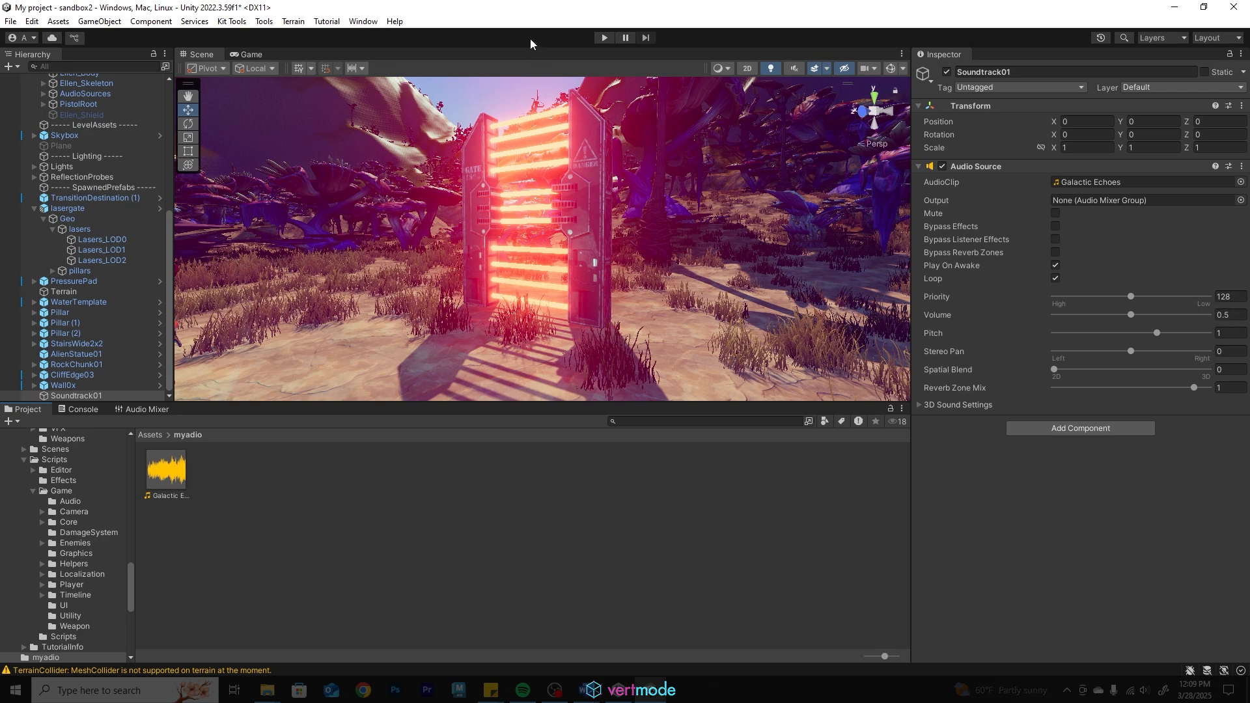
Play-test the scene by running and jumping through the terrain to judge the soundtrack at 0.5 volume, and stop play mode.
{"action": "left_click", "coordinate": [602, 37]}
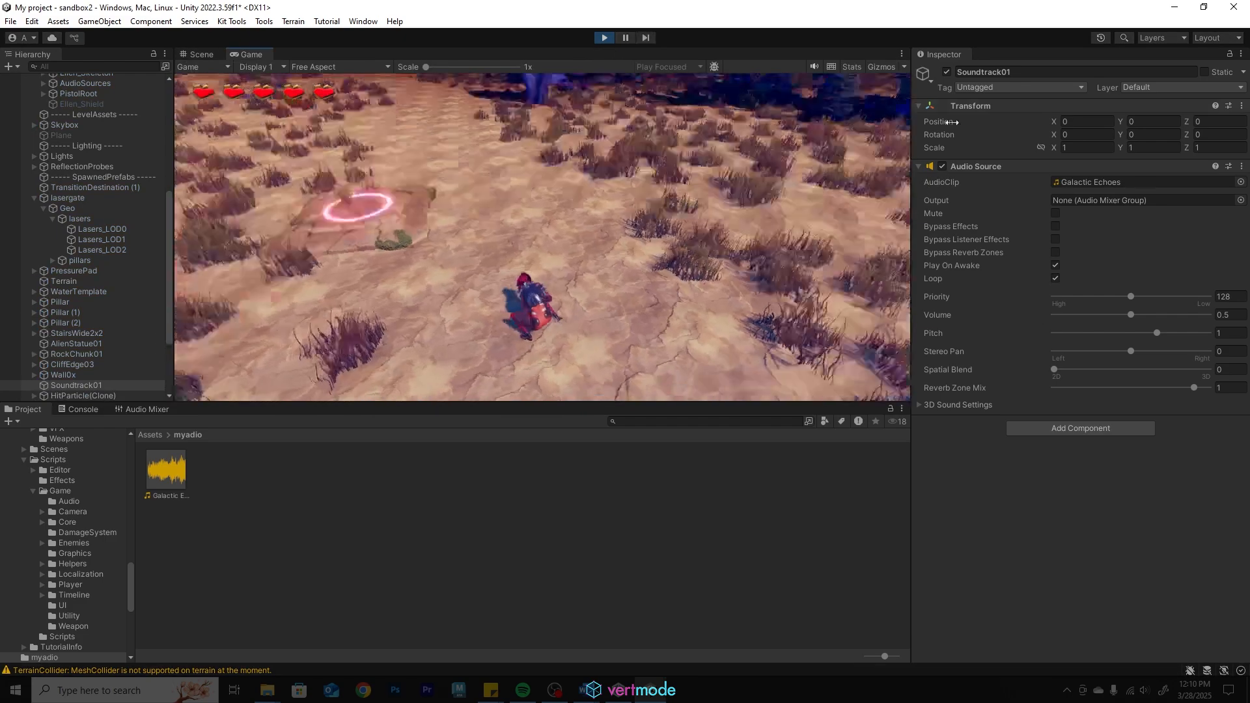
{"action": "key", "text": "w"}
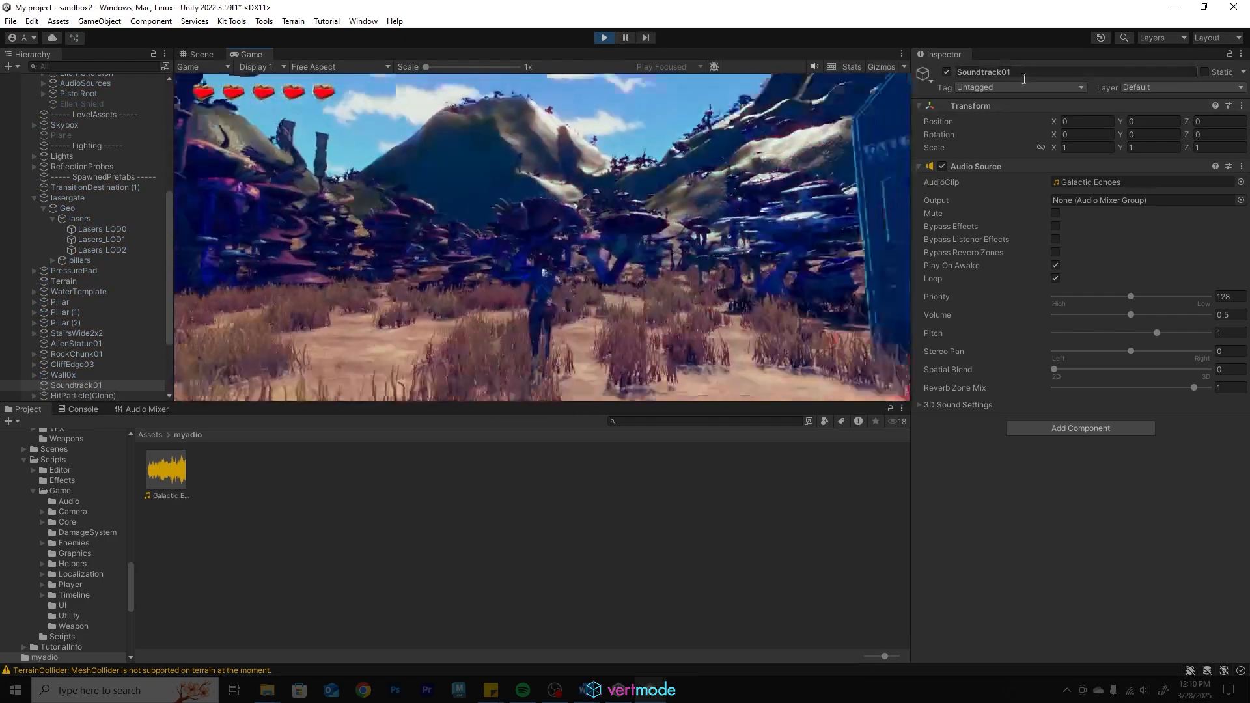
{"action": "key", "text": "w"}
{"action": "key", "text": "space"}
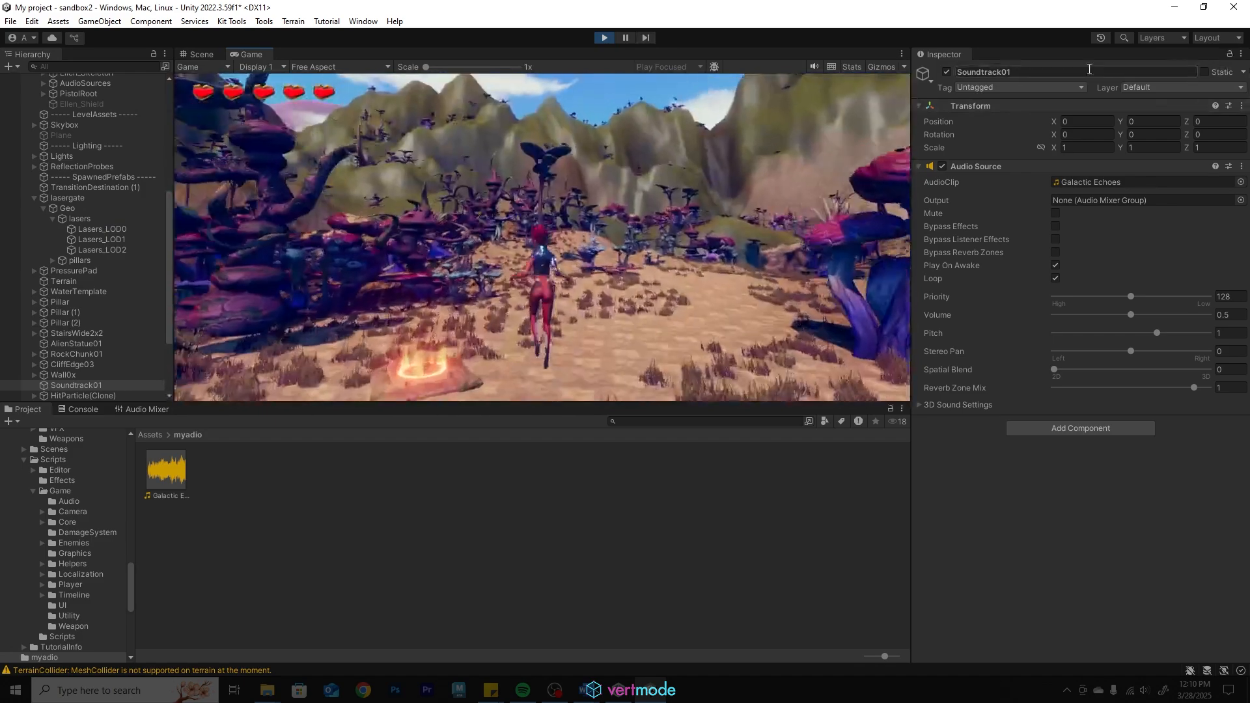
{"action": "key", "text": "w"}
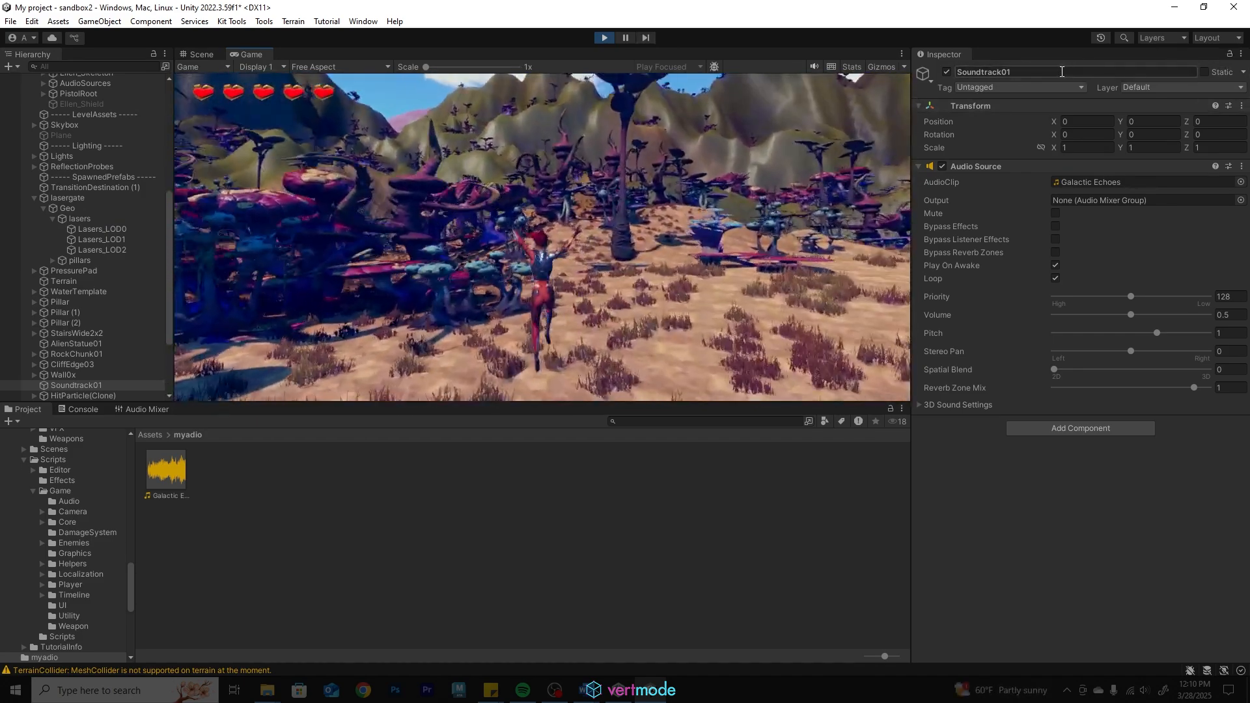
{"action": "key", "text": "w"}
{"action": "key", "text": "space"}
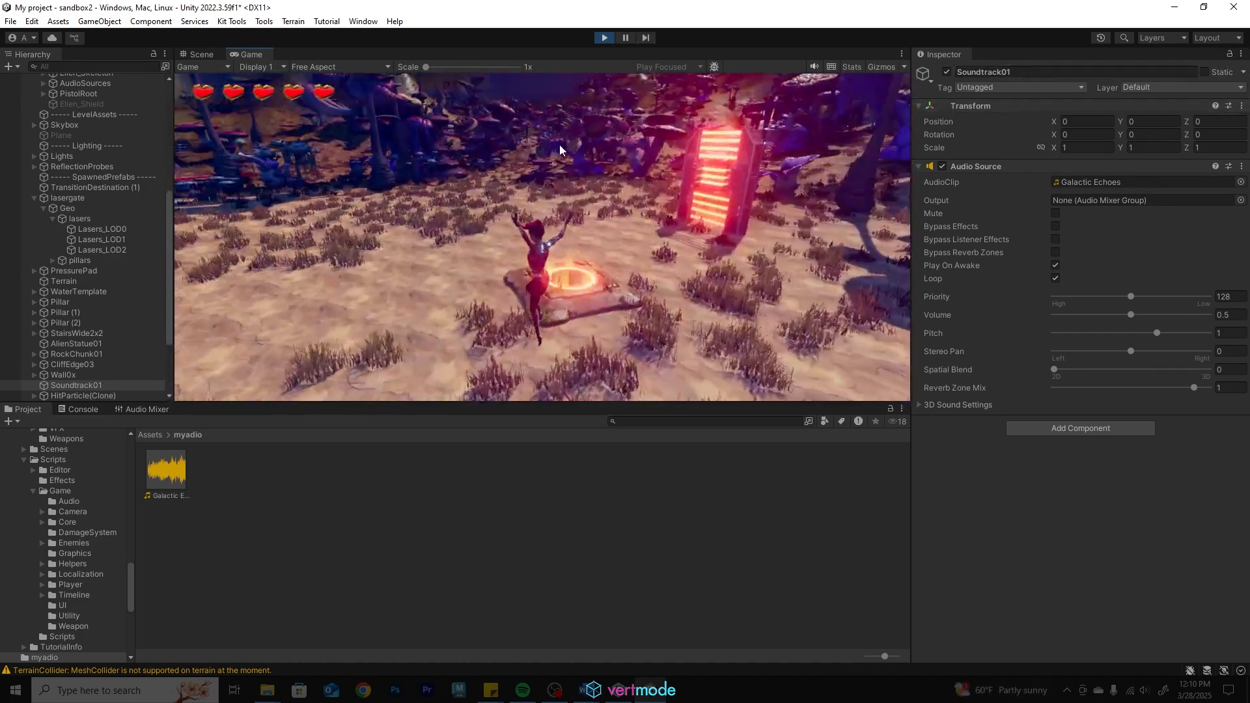
{"action": "key", "text": "w"}
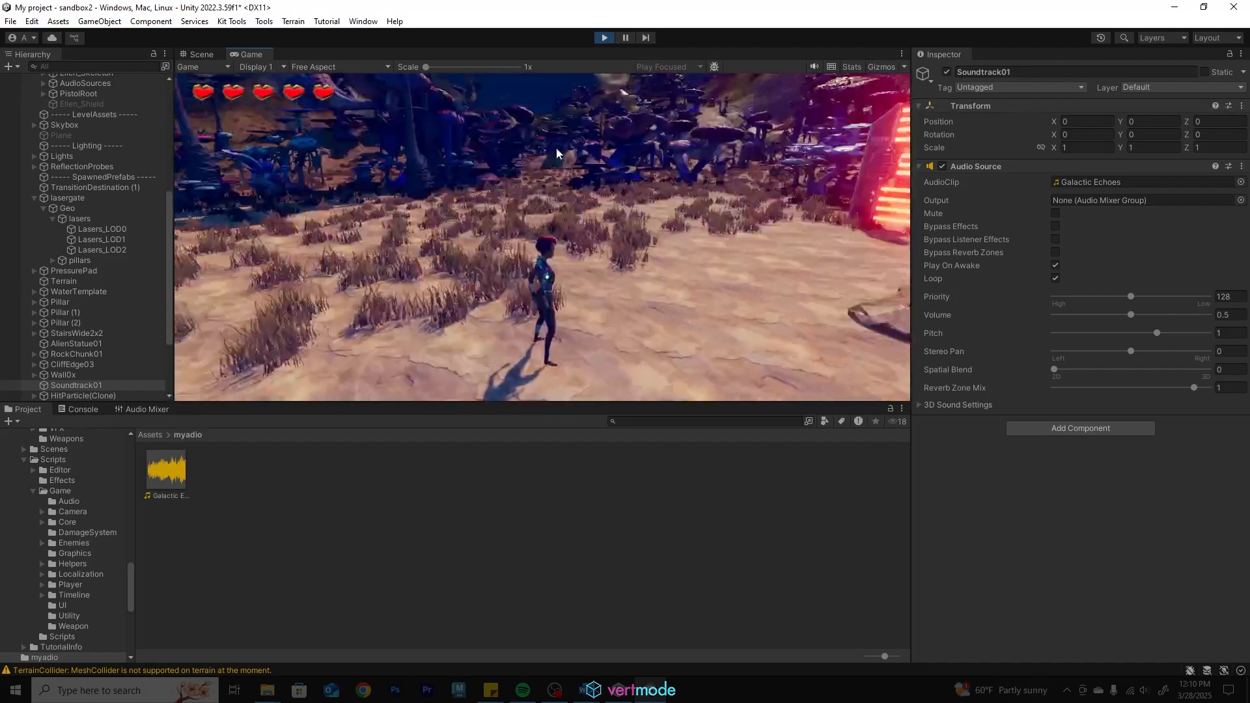
{"action": "left_click", "coordinate": [604, 38]}
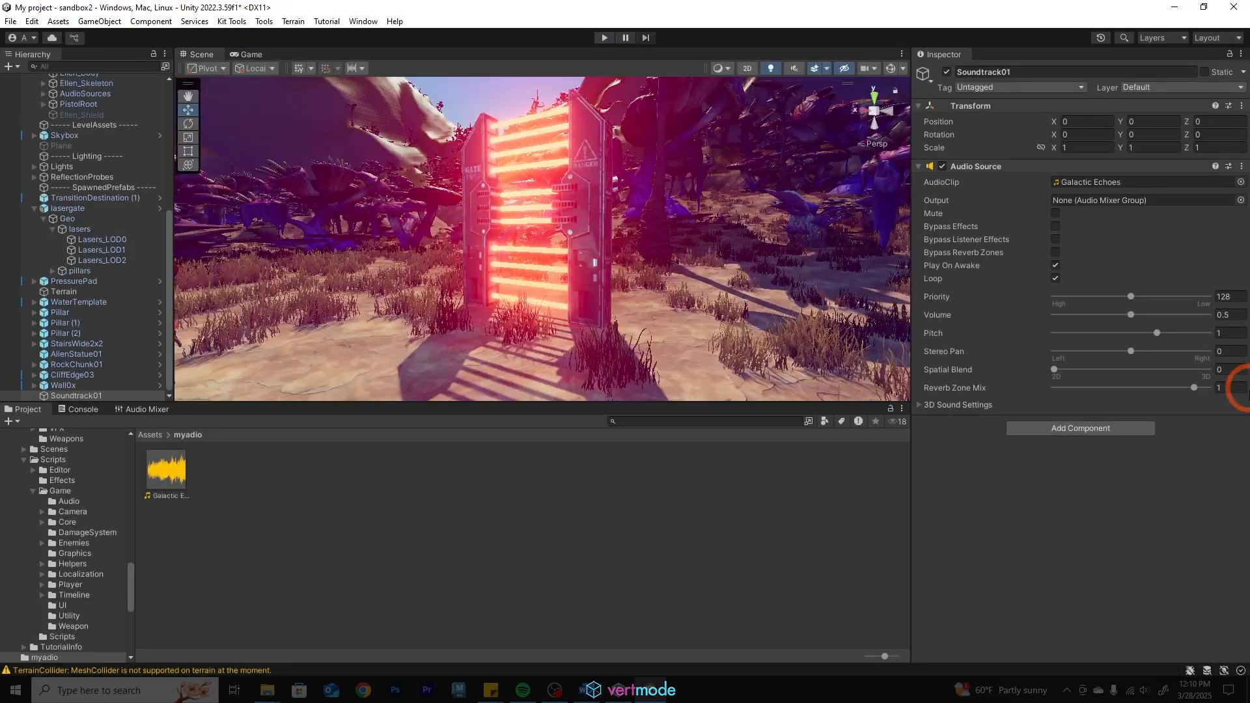
Set Soundtrack01's volume to 0.3 and play-test the scene with the character near the lasergate.
{"action": "left_click", "coordinate": [1205, 315]}
{"action": "type", "text": "0.3"}
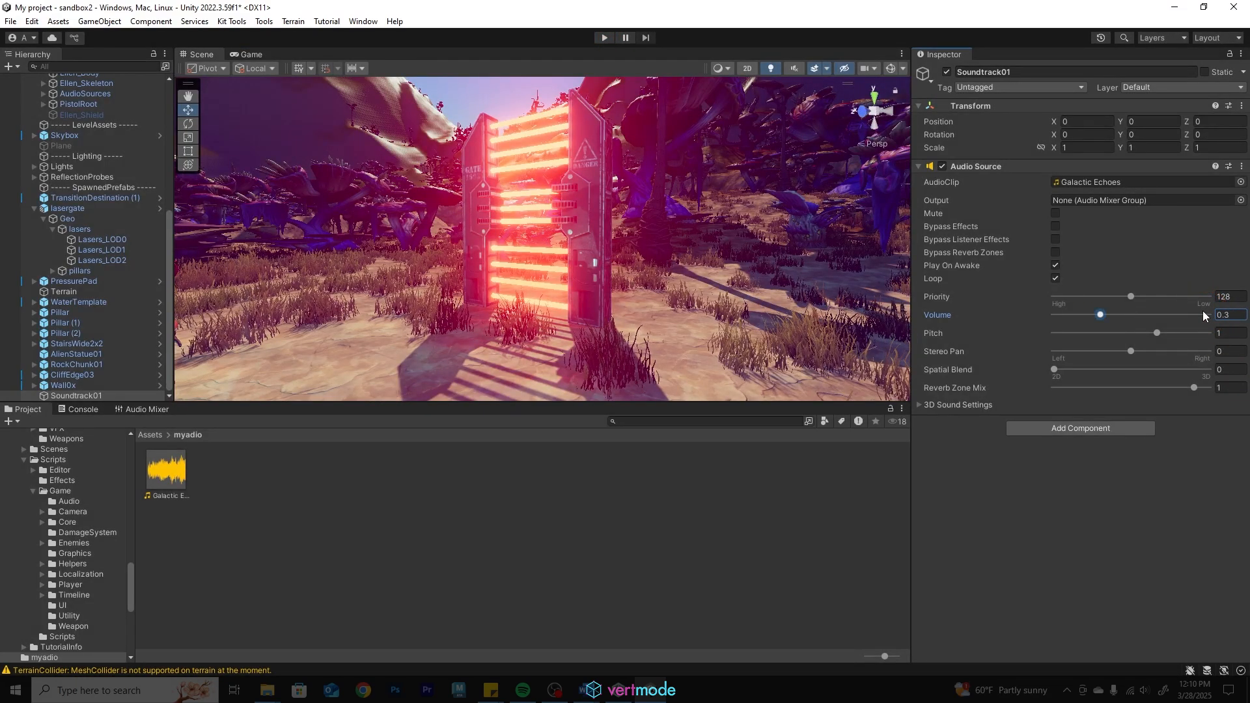
{"action": "left_click", "coordinate": [604, 37]}
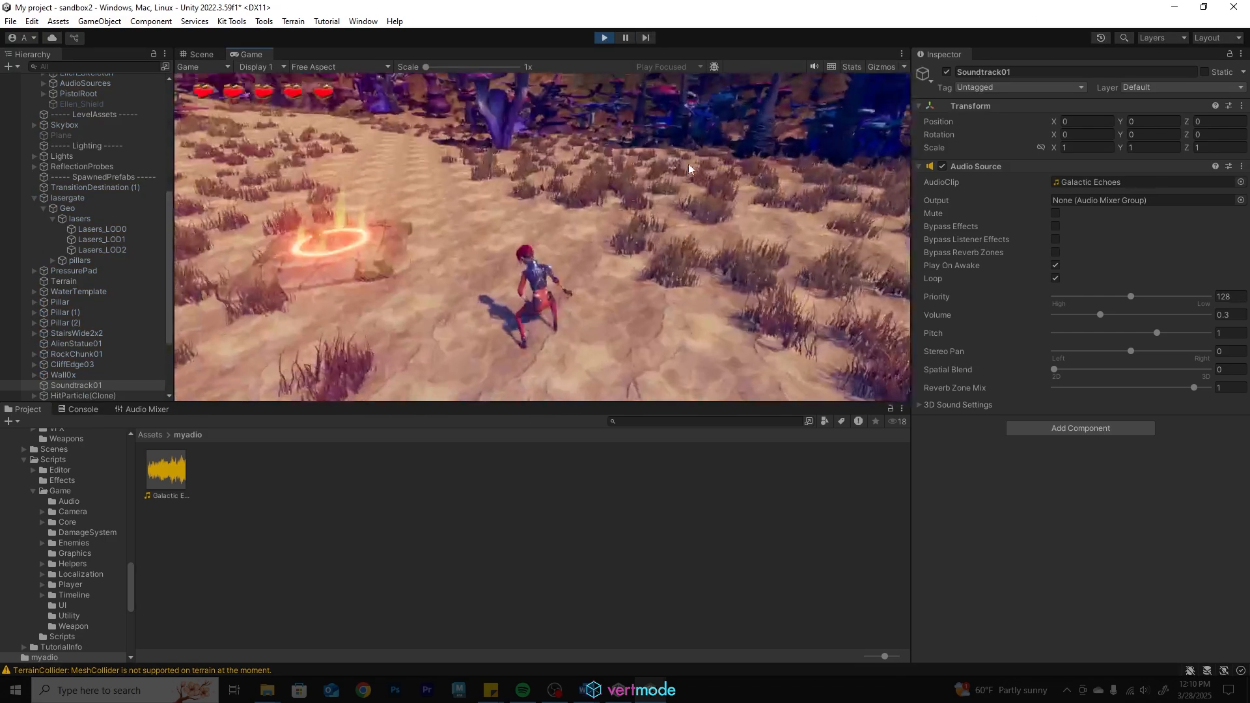
{"action": "key", "text": "w"}
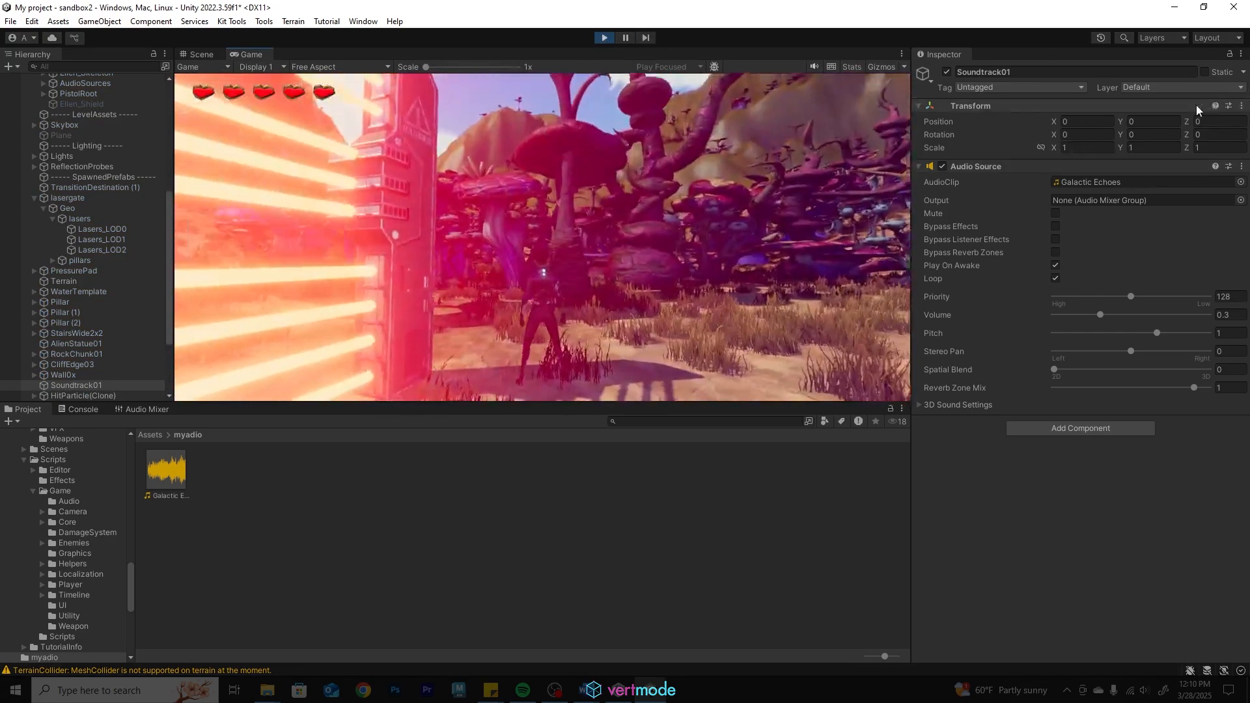
{"action": "key", "text": "d"}
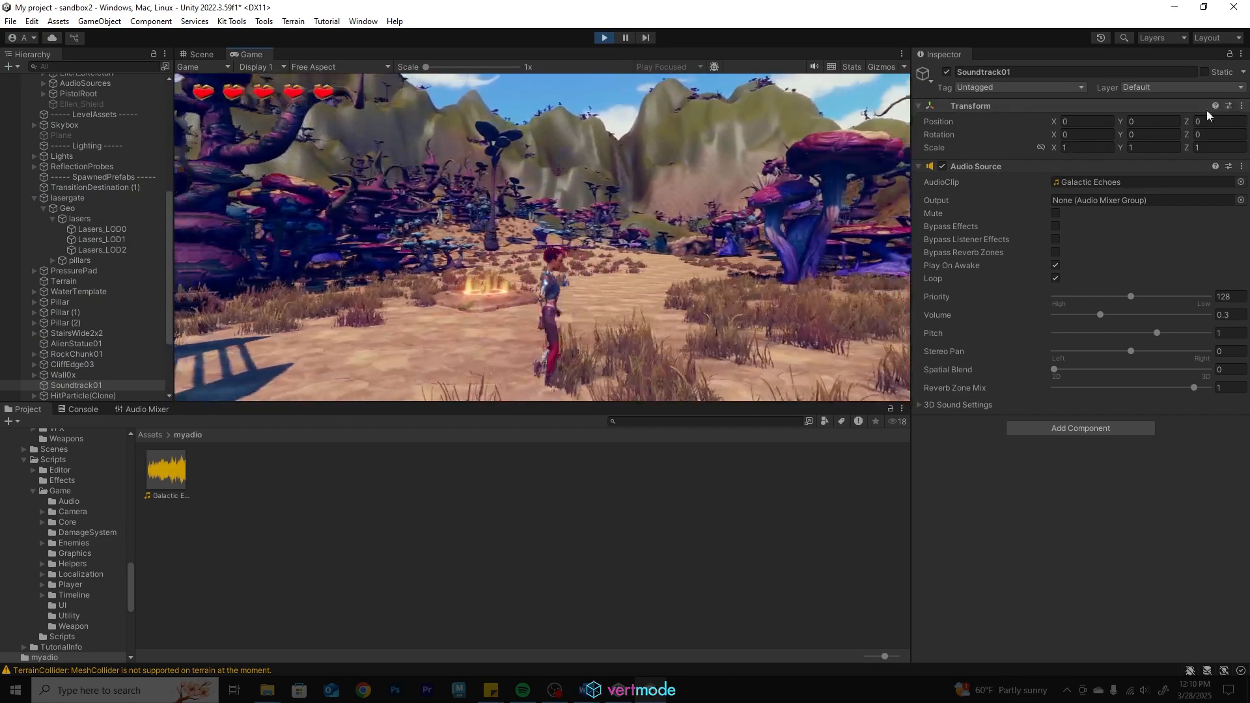
{"action": "key", "text": "a"}
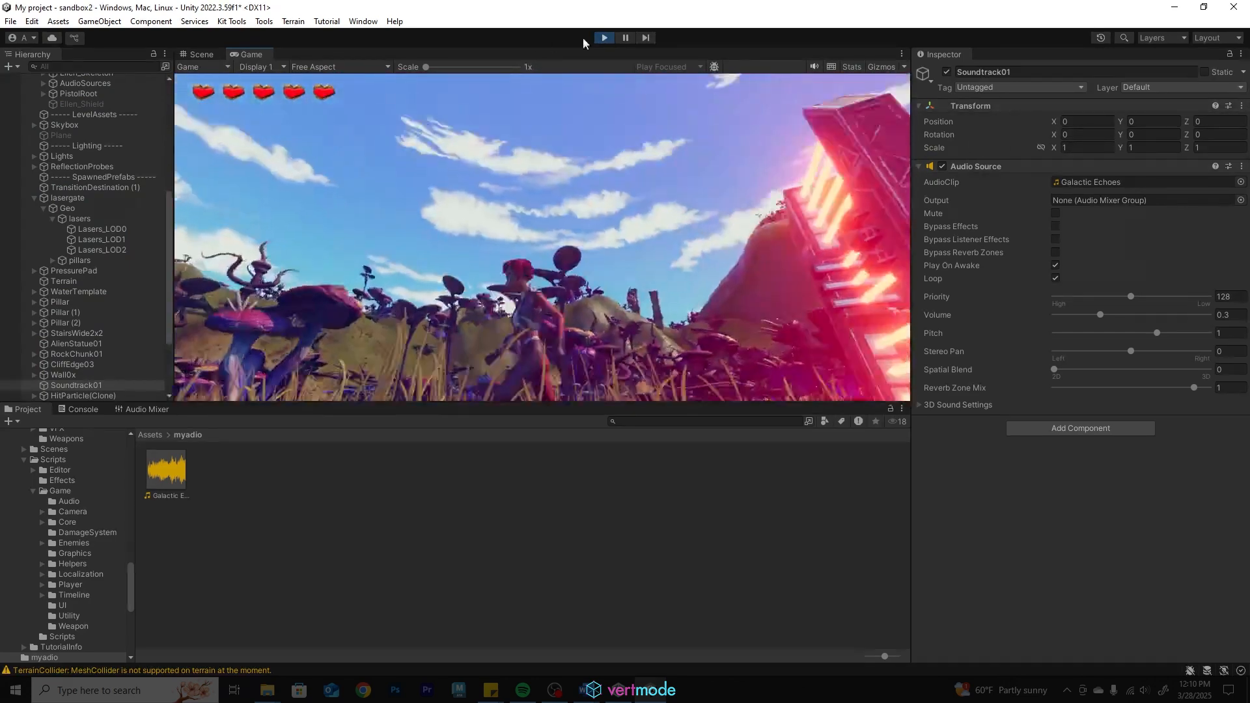
{"action": "left_click", "coordinate": [605, 37]}
Set Soundtrack01's volume to 0.1 and play-test the scene, running the character over the pressure pad toward the lasergate.
{"action": "left_click", "coordinate": [1206, 314]}
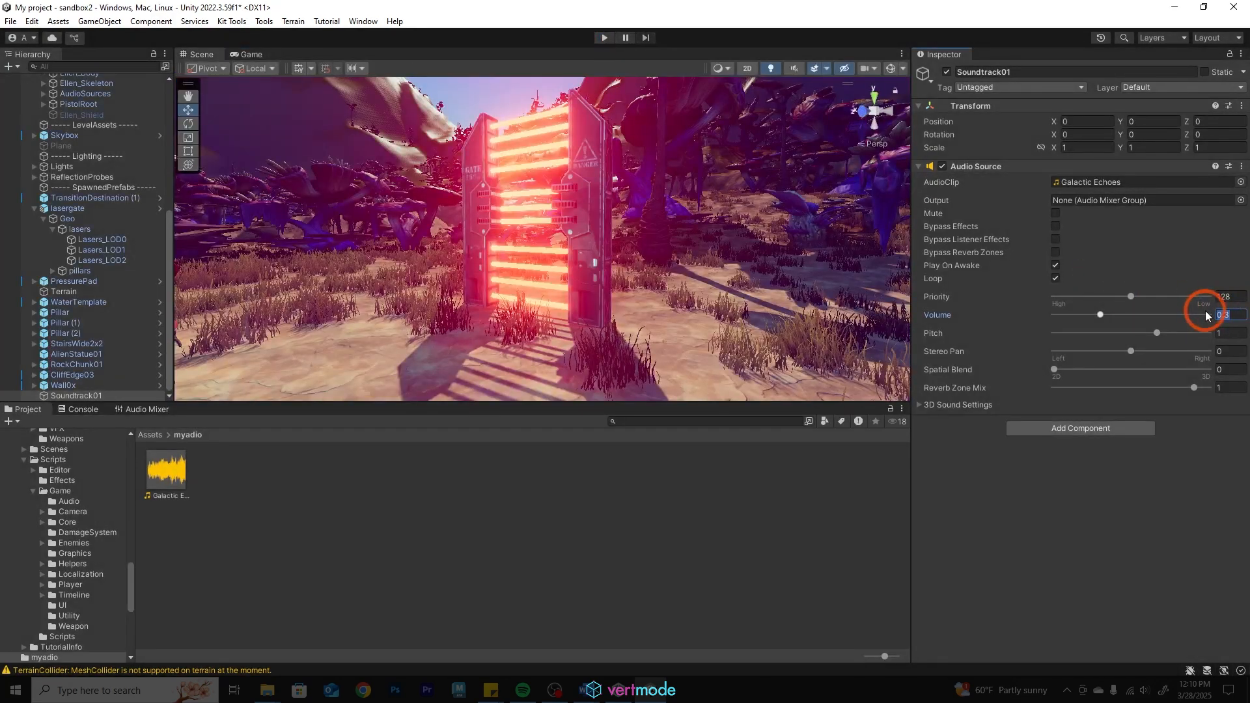
{"action": "type", "text": "0.1"}
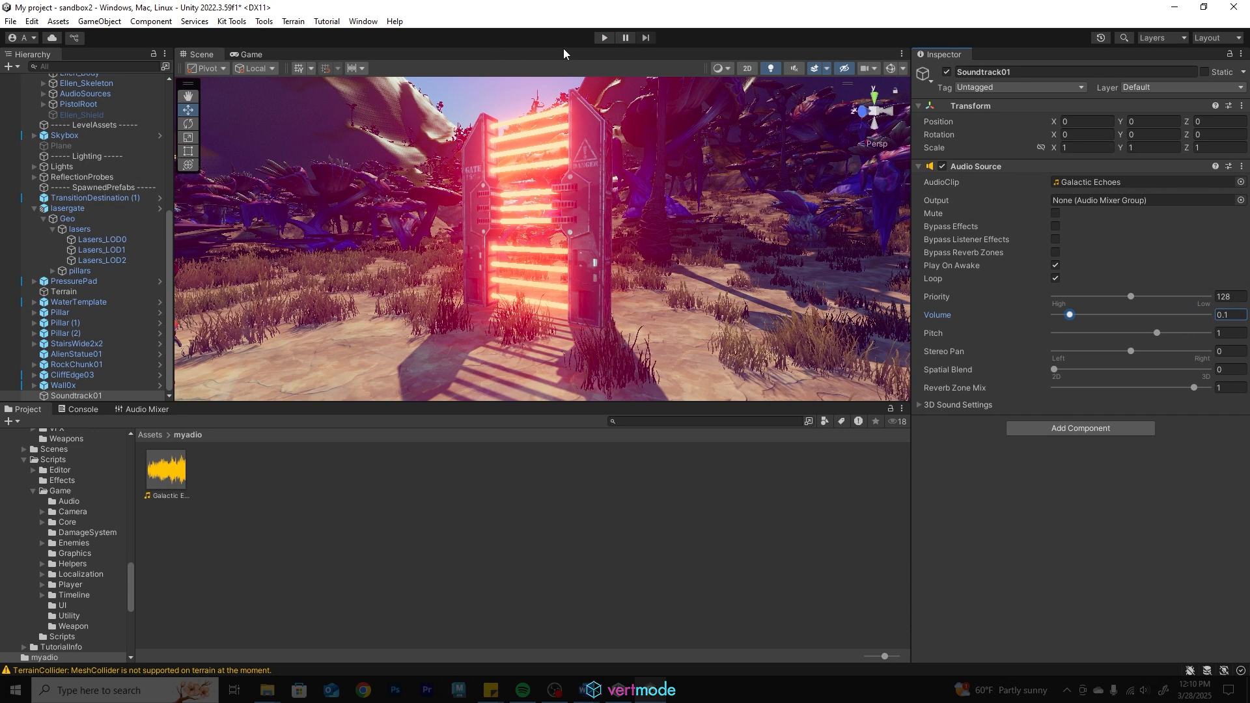
{"action": "left_click", "coordinate": [604, 38]}
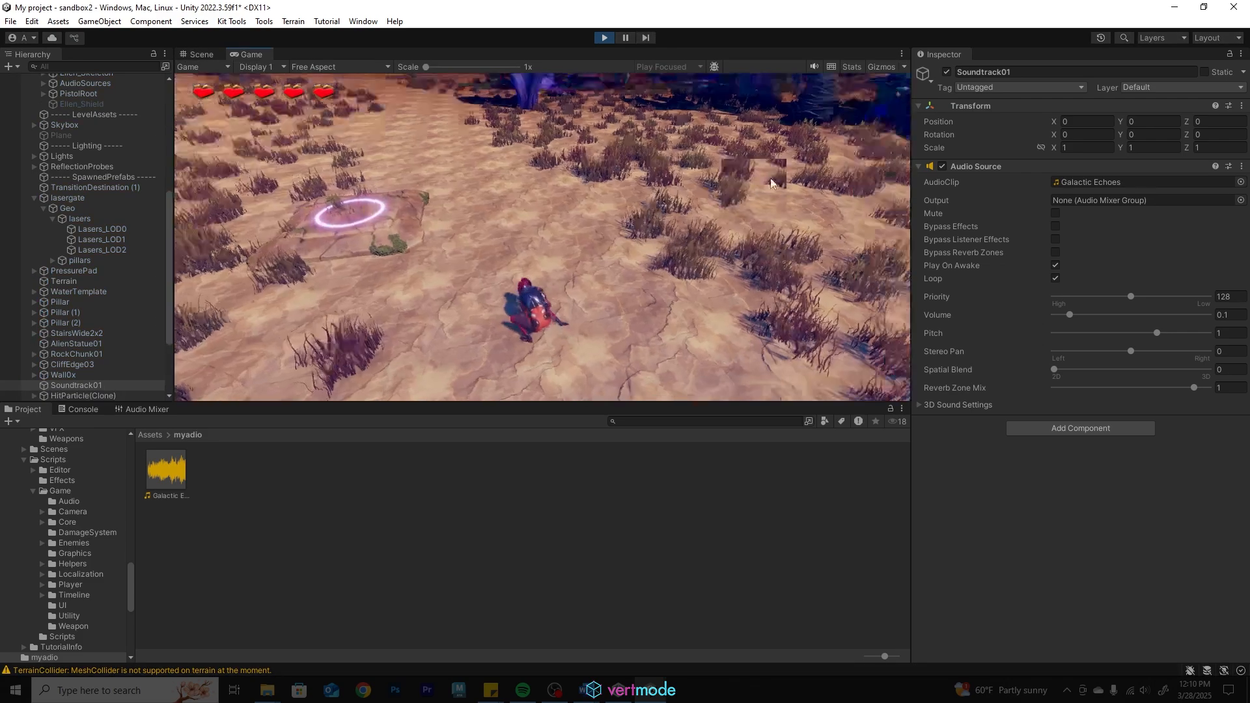
{"action": "key", "text": "w"}
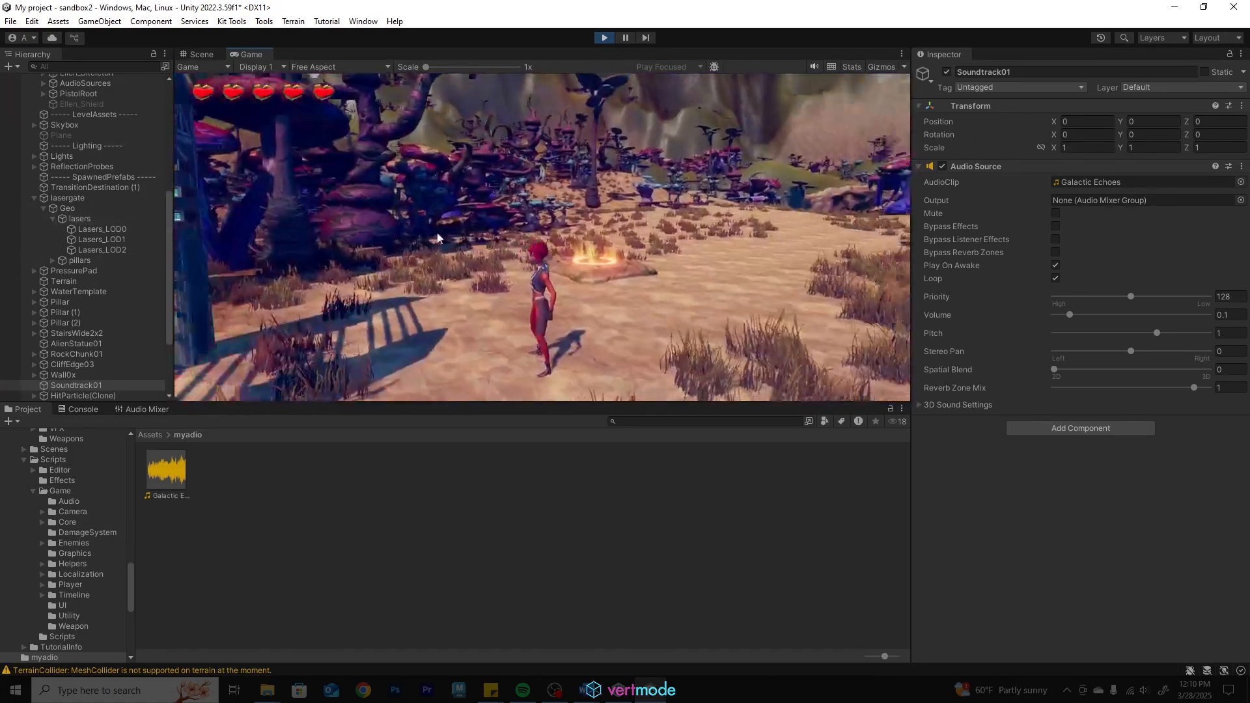
{"action": "key", "text": "w"}
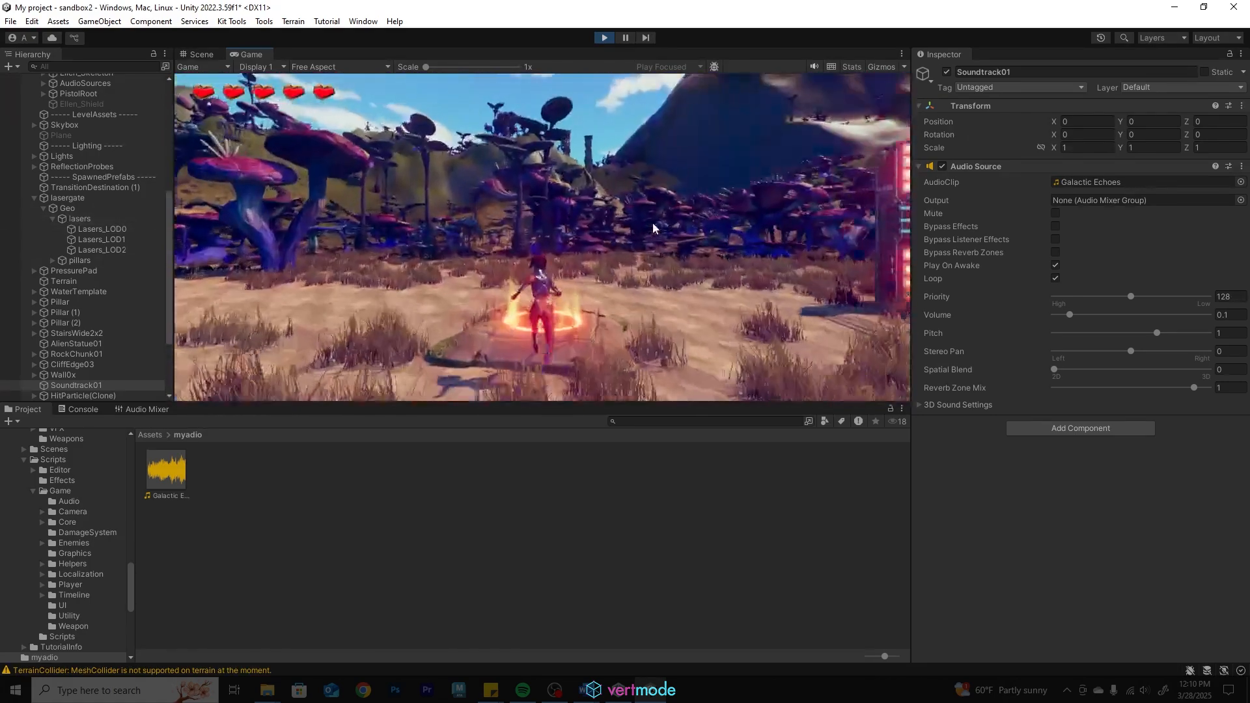
{"action": "key", "text": "w"}
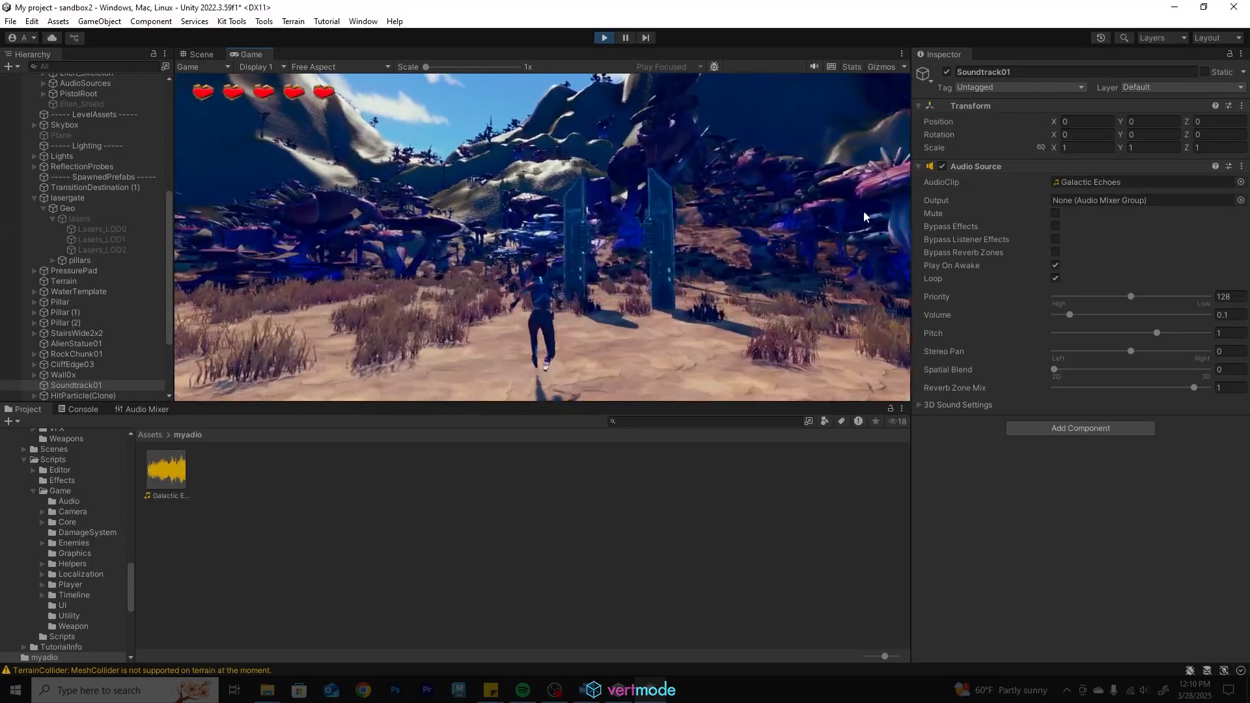
{"action": "left_click", "coordinate": [603, 39]}
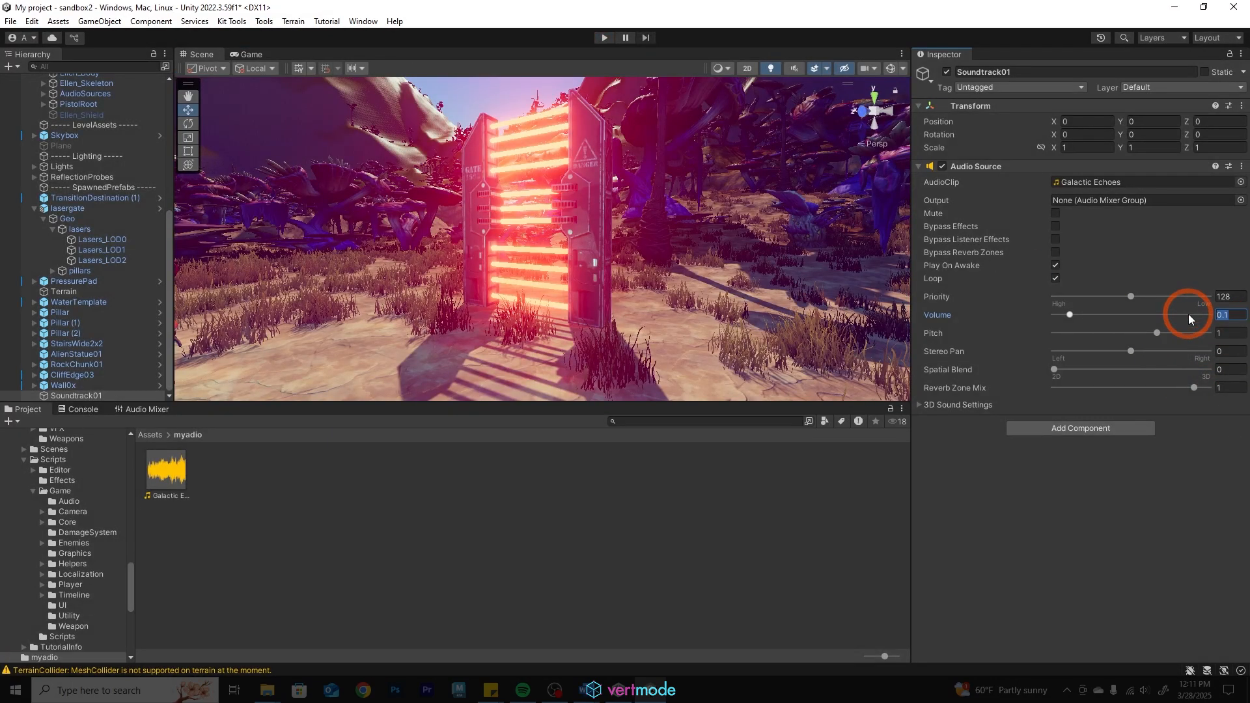
Set Soundtrack01's volume to 0.2, play-test the scene to listen to the balance, and stop play mode.
{"action": "type", "text": "0.2"}
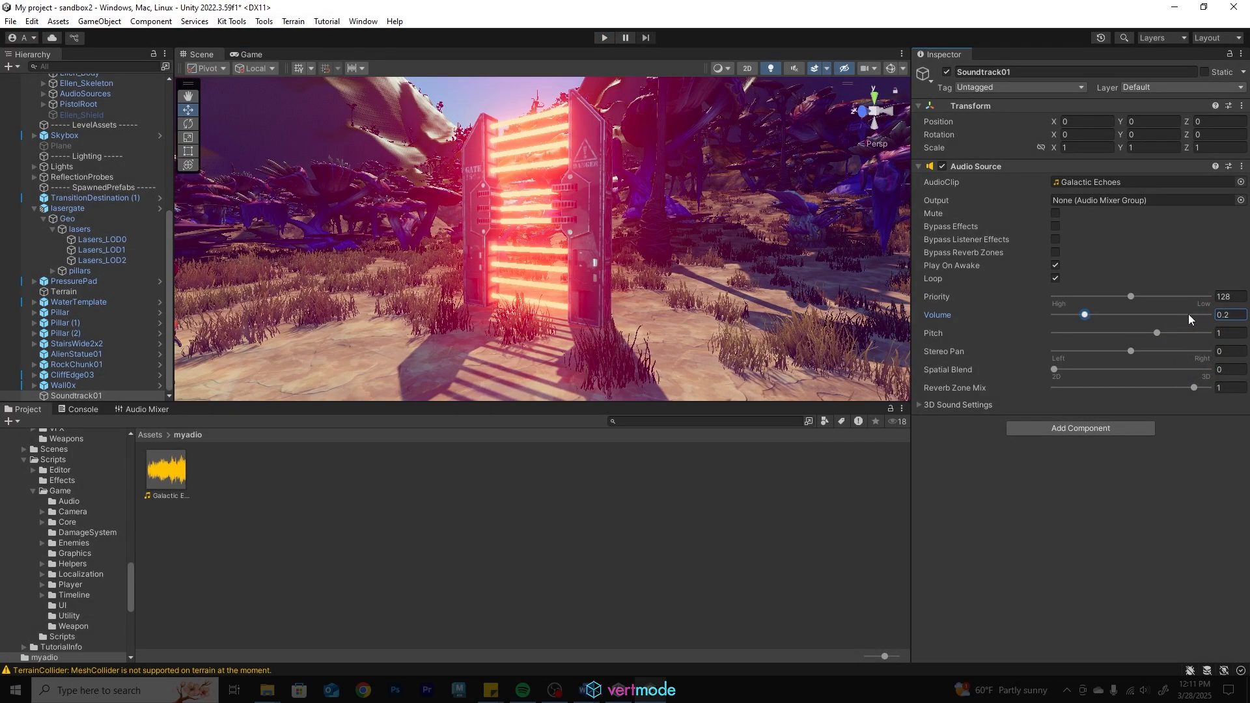
{"action": "left_click", "coordinate": [604, 37]}
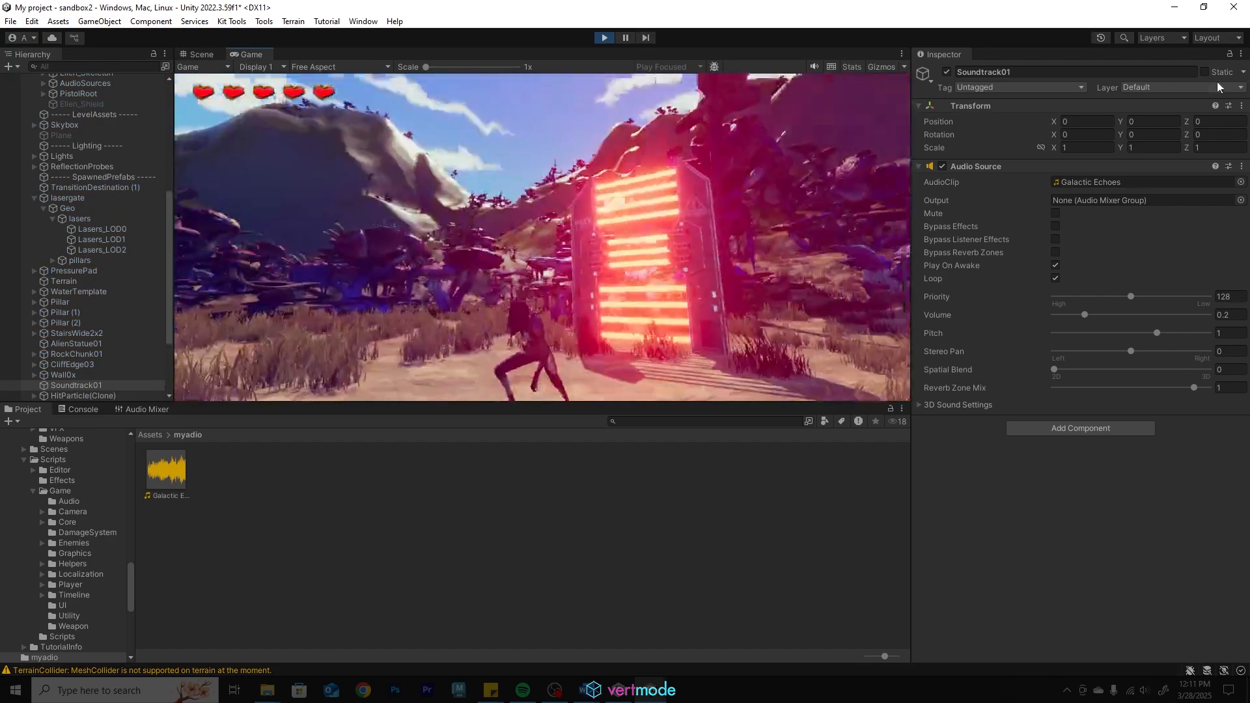
{"action": "key", "text": "w"}
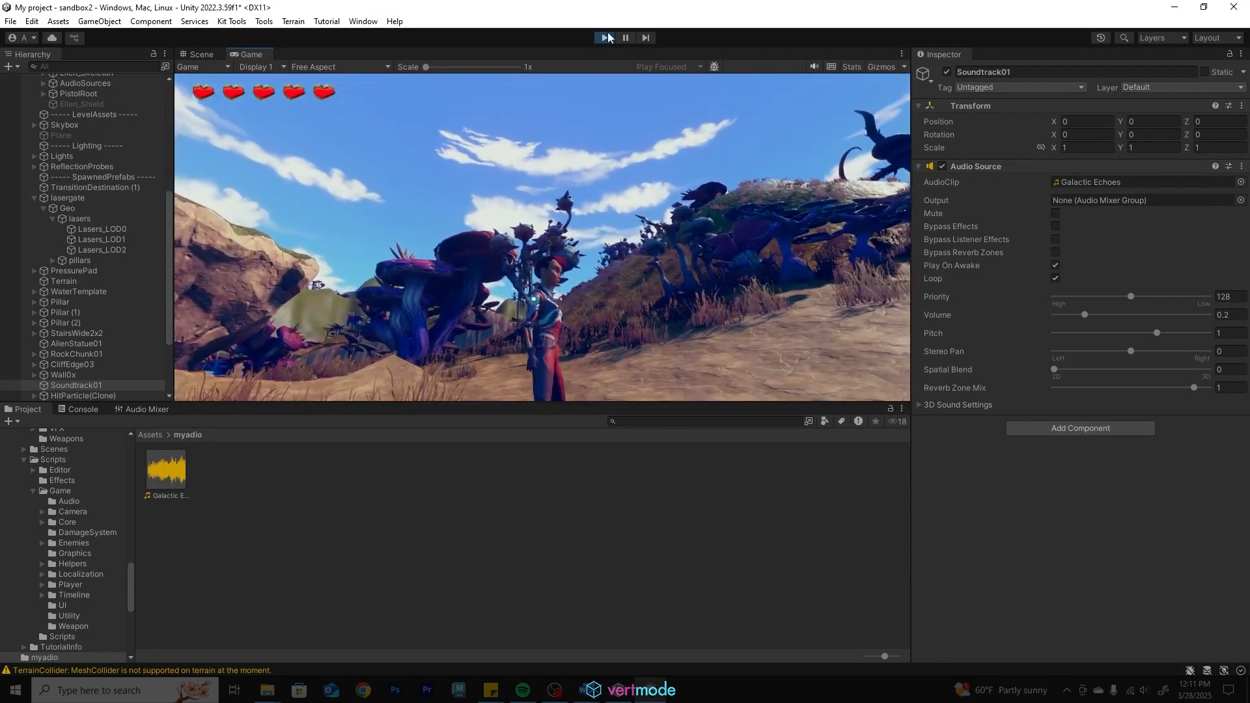
{"action": "left_click", "coordinate": [607, 37]}
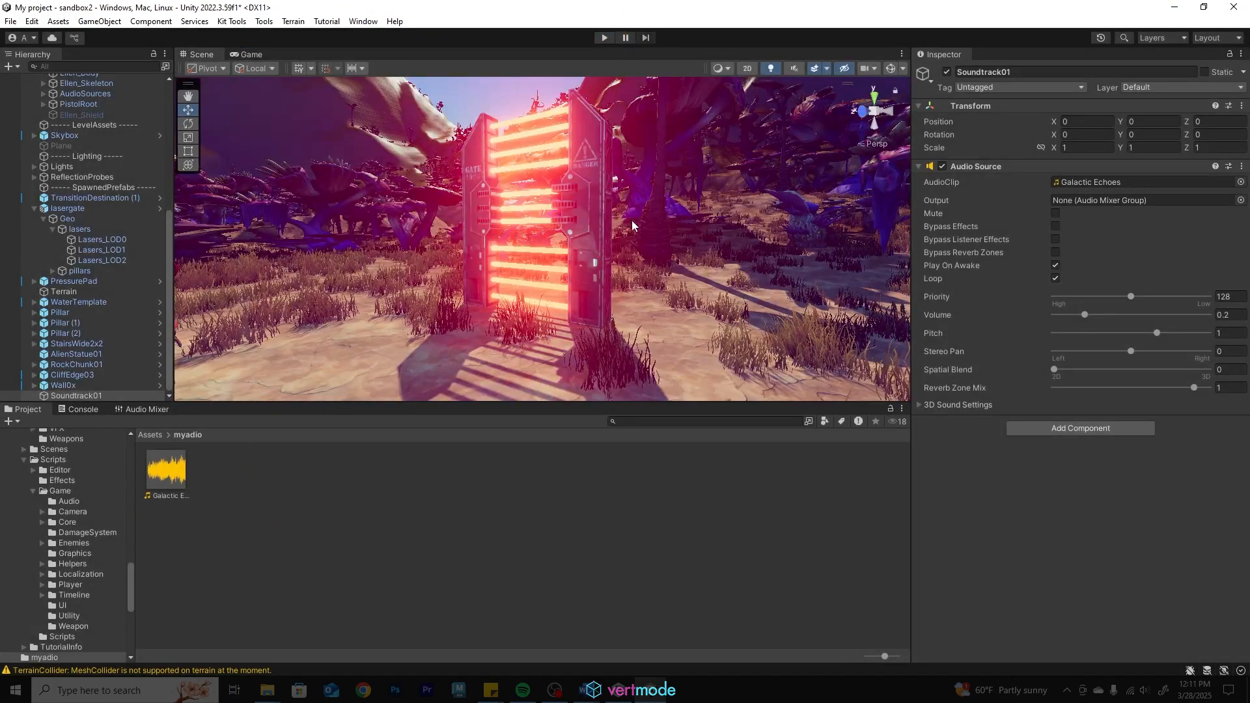
Create a folder named Soundtracks inside the MyPrefabs assets folder and open it.
{"action": "left_click_drag", "start_coordinate": [633, 226], "coordinate": [303, 384], "text": "alt"}
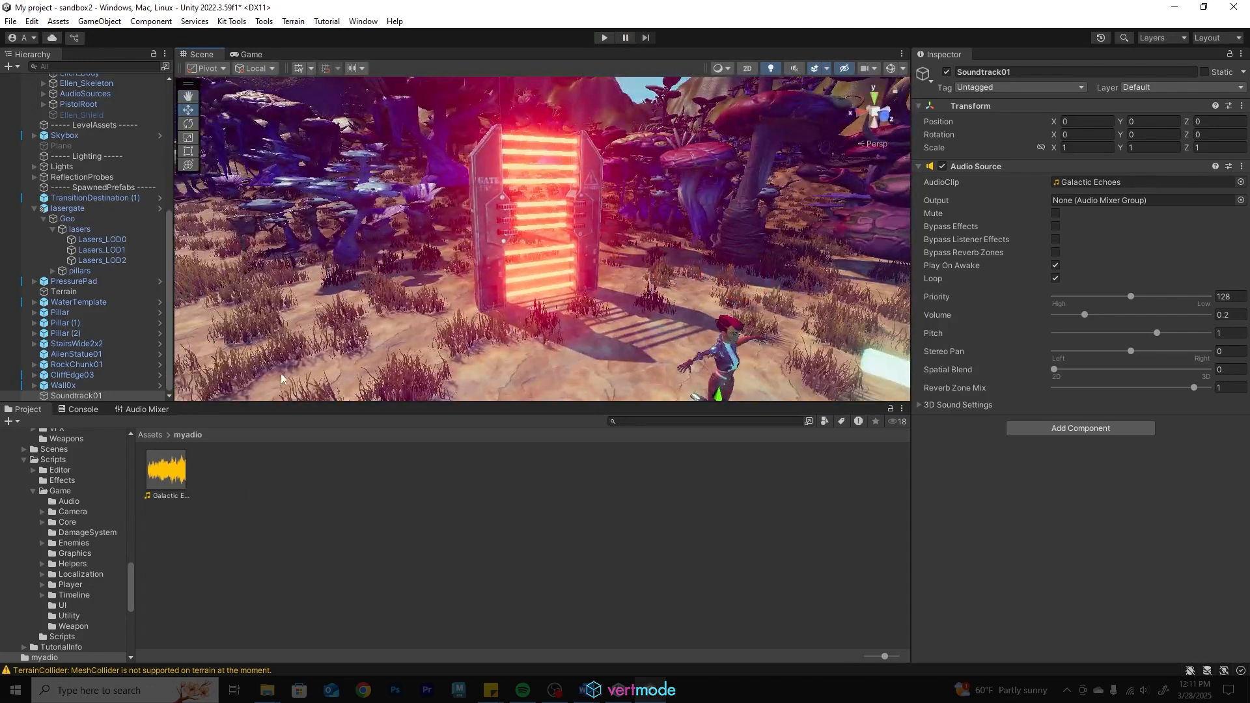
{"action": "left_click", "coordinate": [150, 435]}
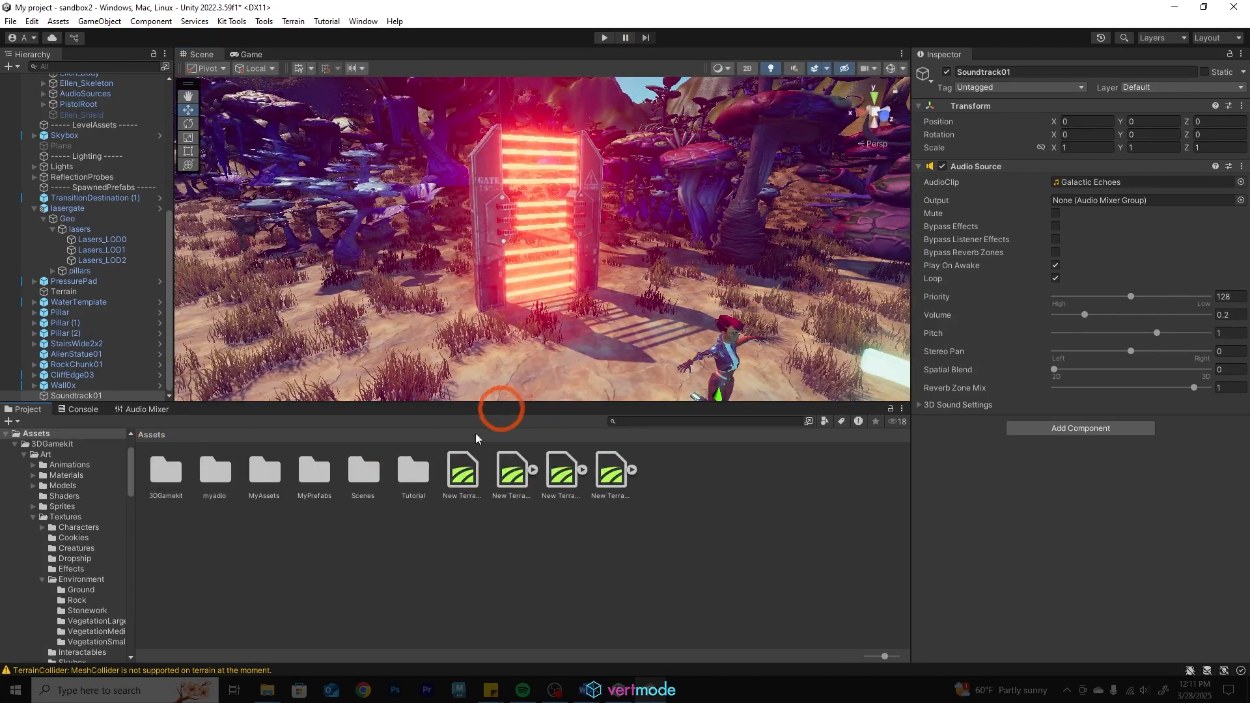
{"action": "double_click", "coordinate": [321, 474]}
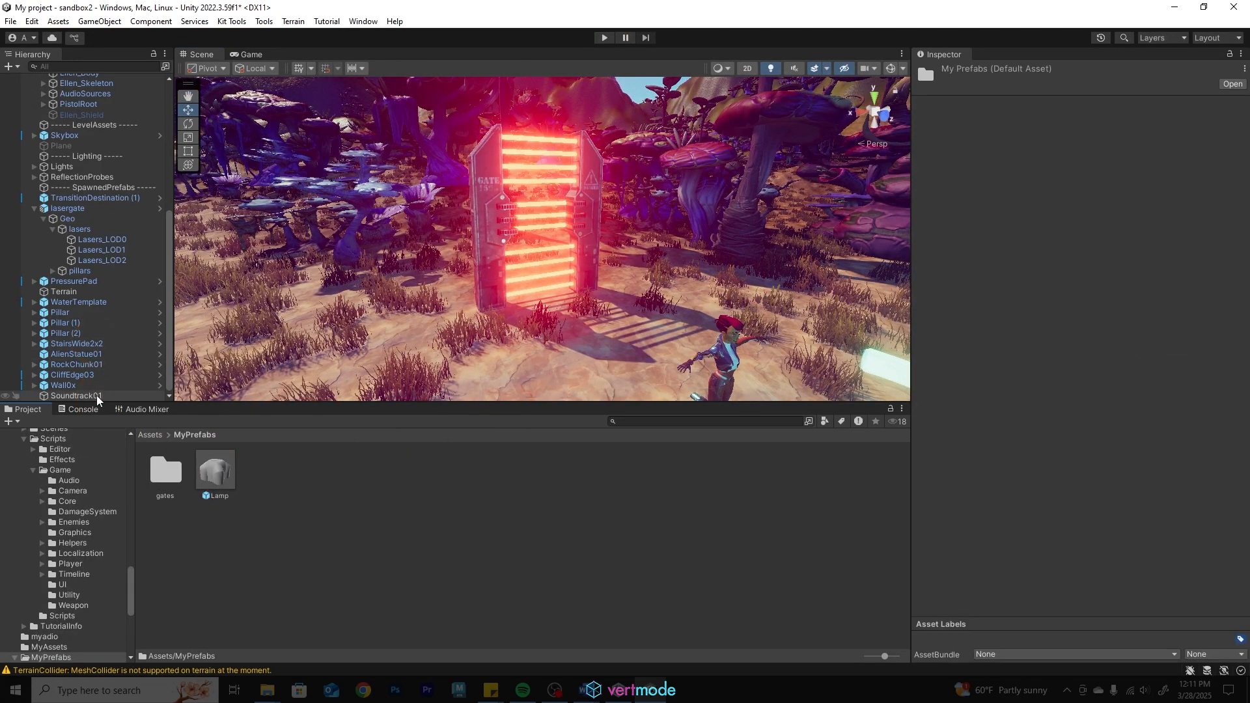
{"action": "left_click", "coordinate": [77, 395]}
{"action": "right_click", "coordinate": [316, 489]}
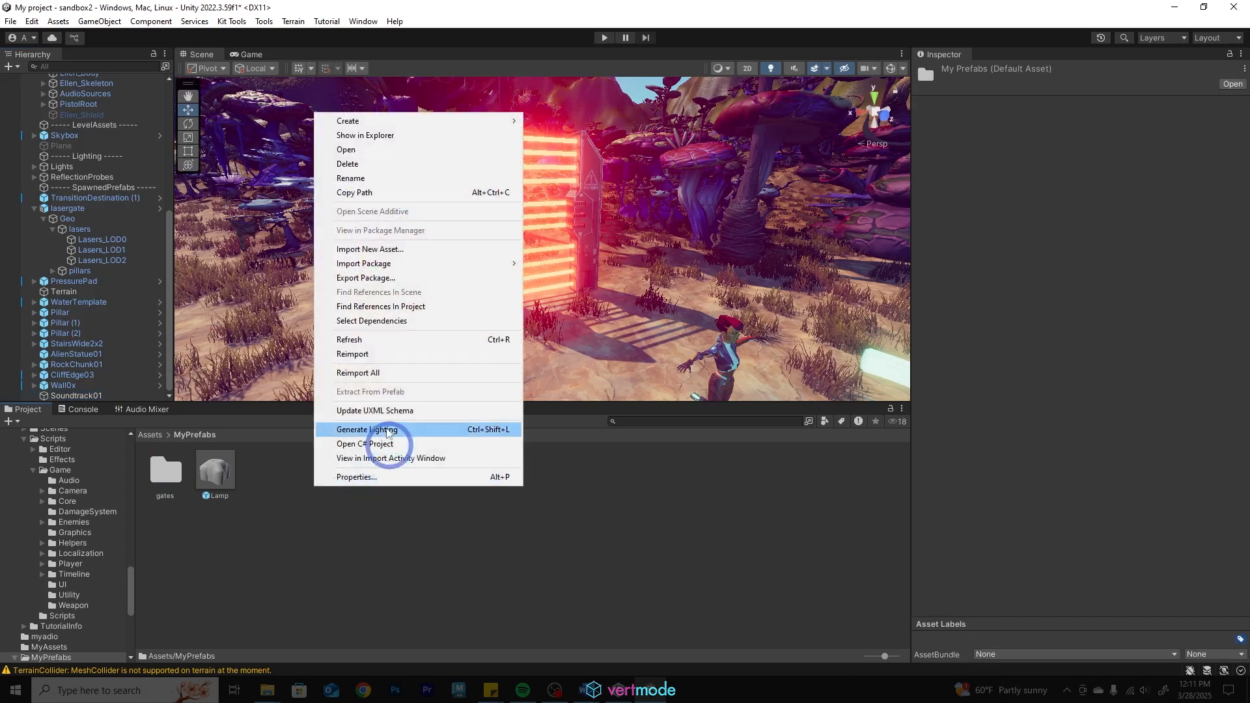
{"action": "mouse_move", "coordinate": [395, 120]}
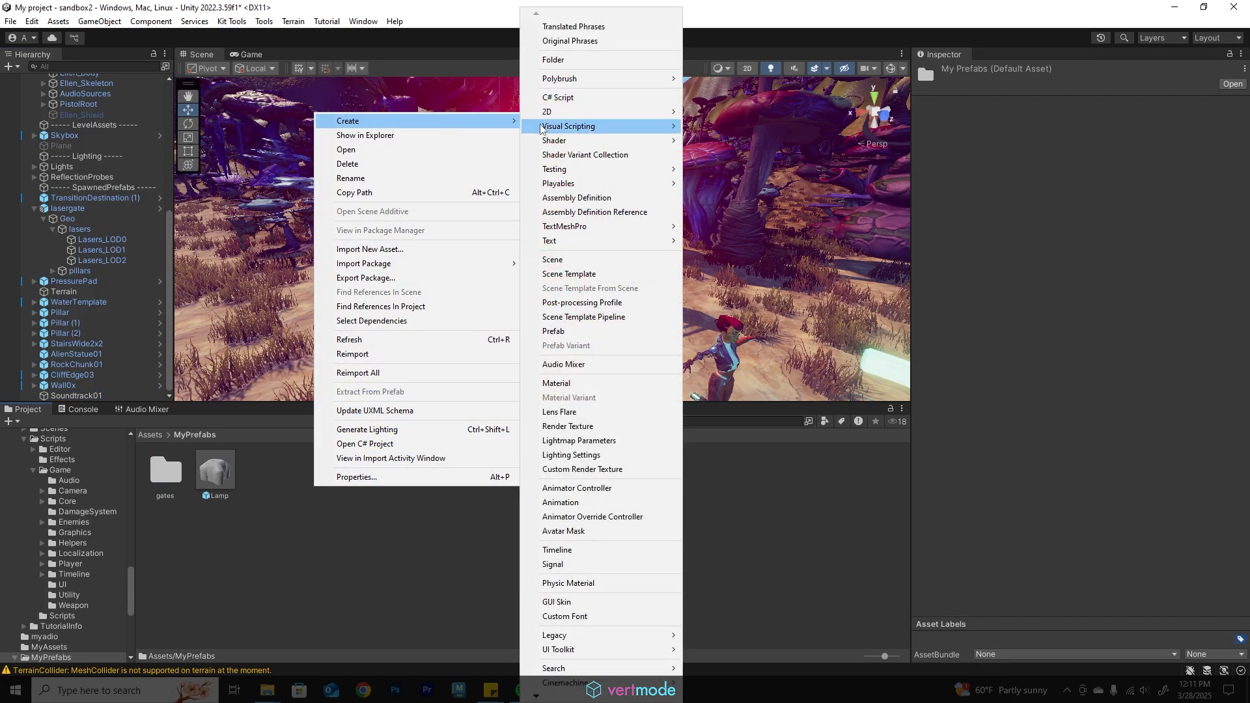
{"action": "left_click", "coordinate": [556, 57]}
{"action": "type", "text": "Soundtracks"}
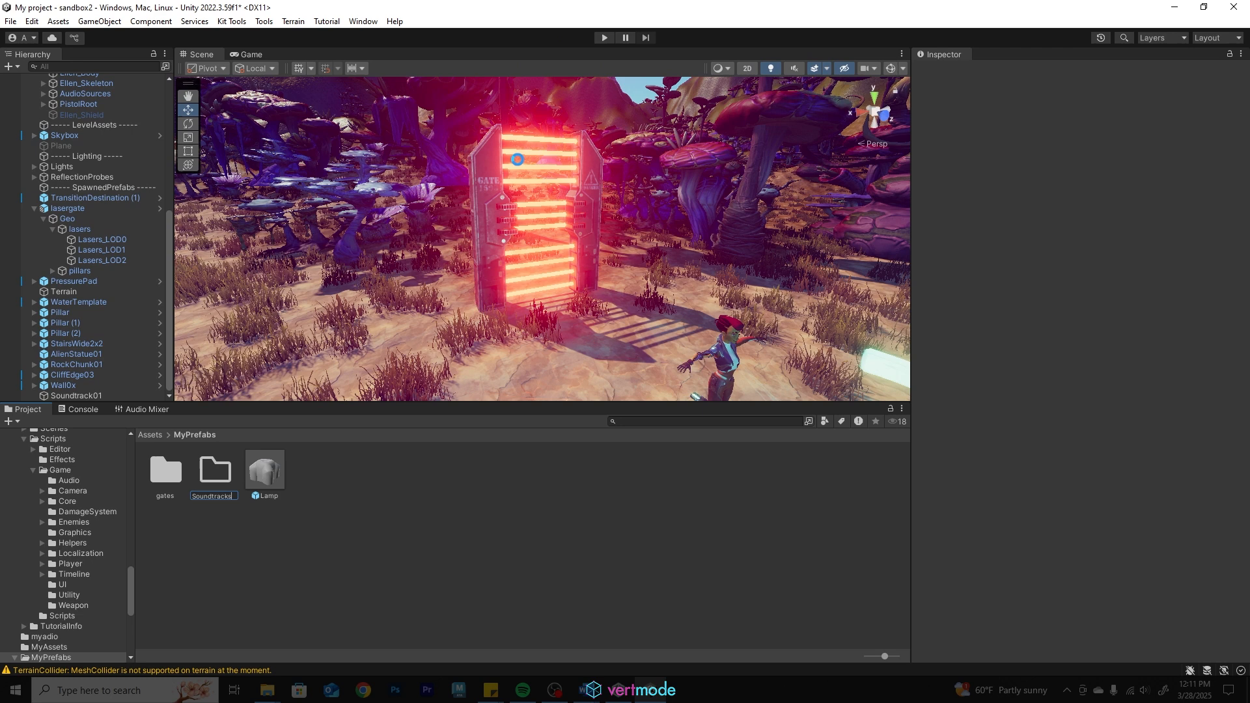
{"action": "key", "text": "Return"}
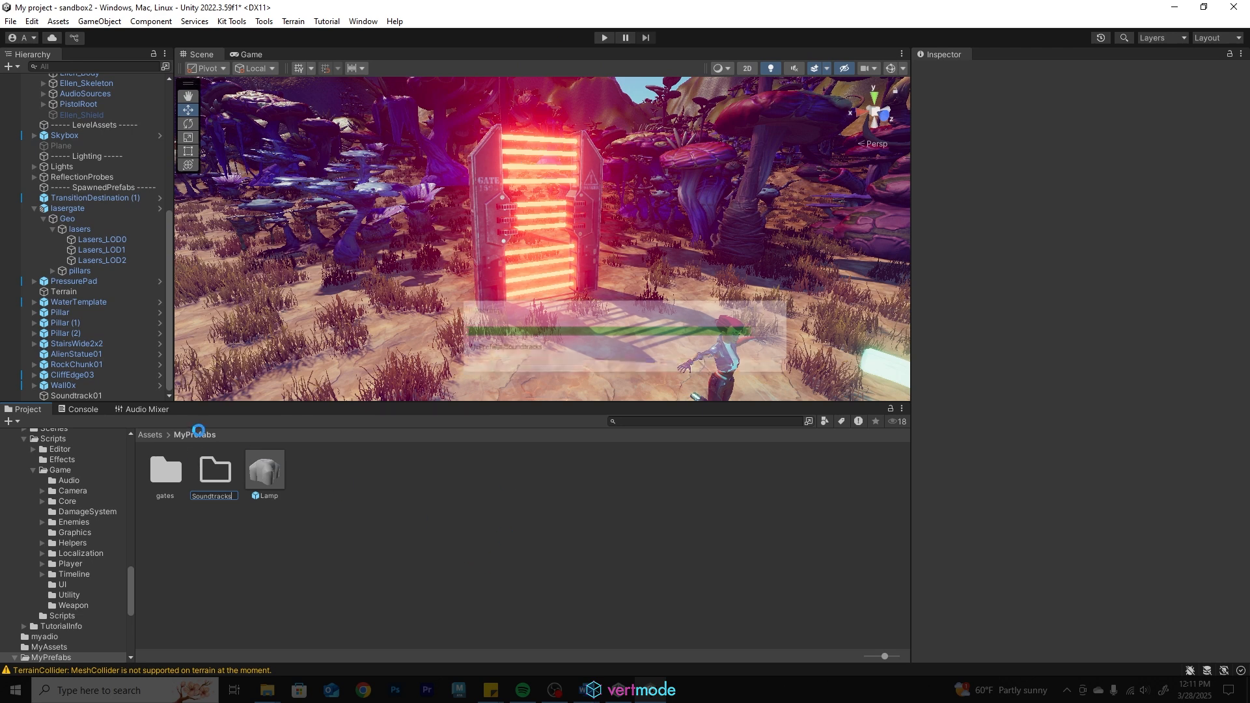
{"action": "double_click", "coordinate": [213, 472]}
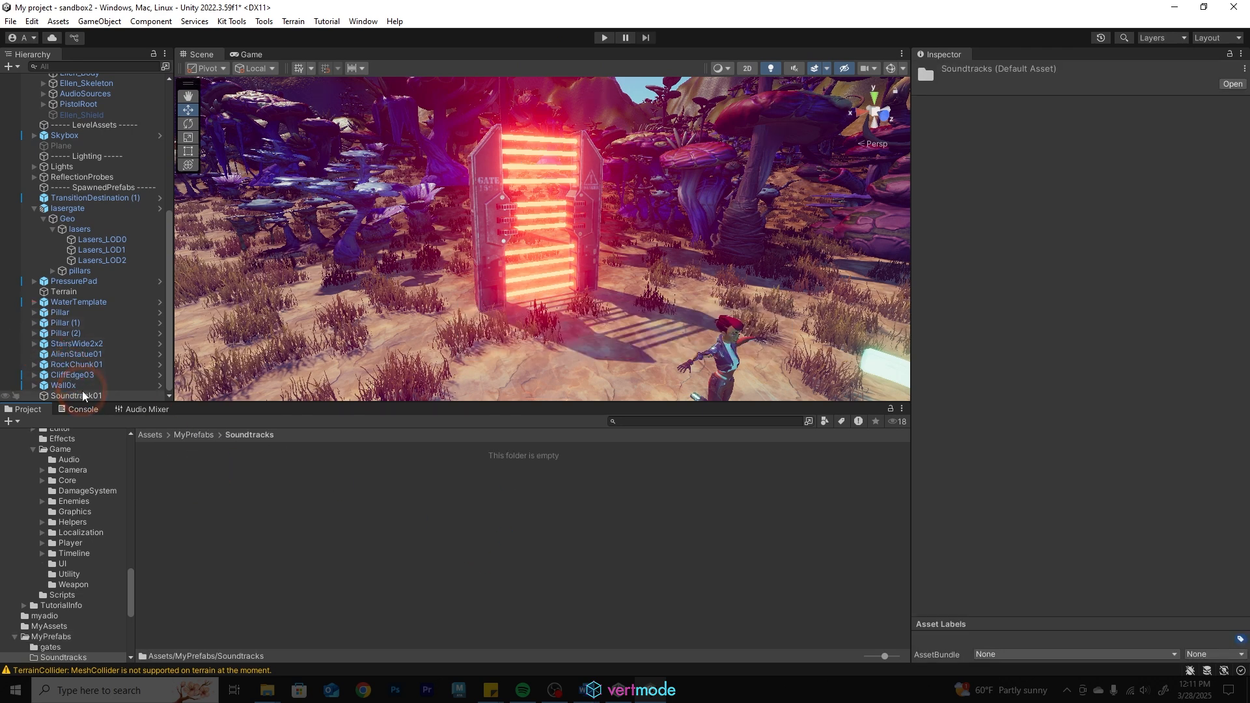
Turn the Soundtrack01 scene object into a prefab stored in the Soundtracks folder and inspect the new asset.
{"action": "left_click_drag", "start_coordinate": [76, 395], "coordinate": [190, 471]}
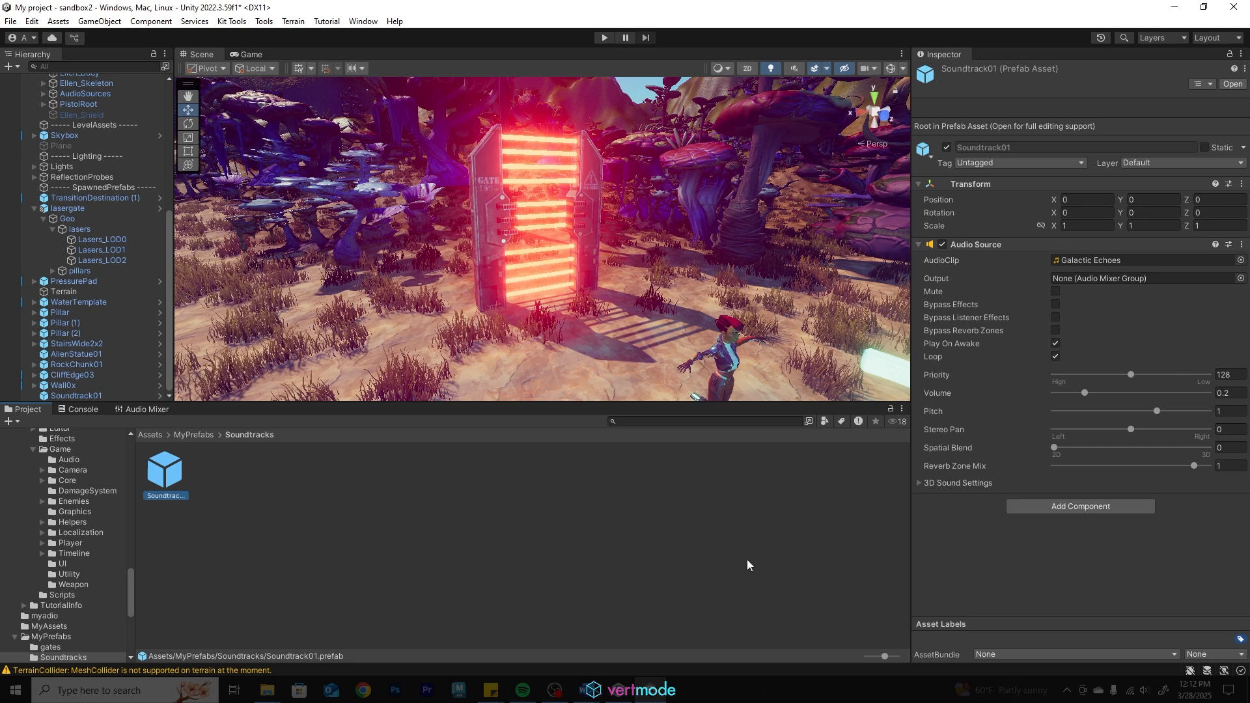
{"action": "left_click", "coordinate": [314, 511]}
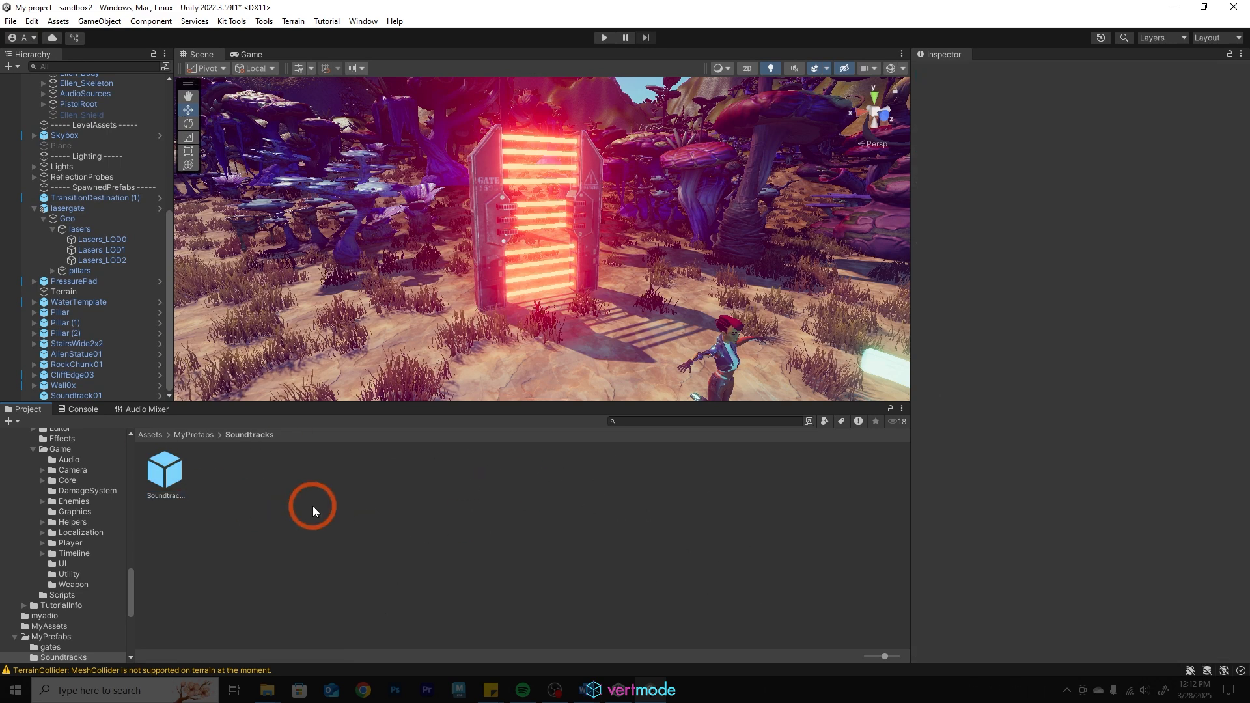
{"action": "left_click", "coordinate": [165, 467]}
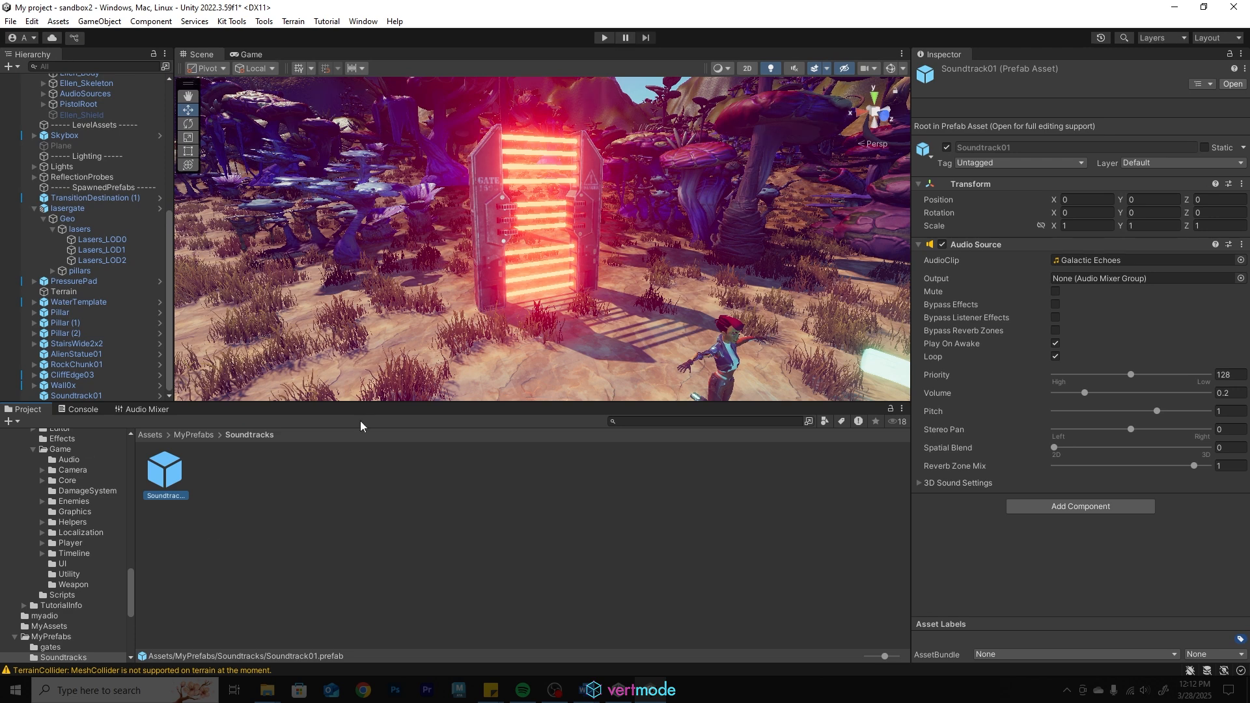
Save the current scene and open the sandbox scene from the project's Scenes folder.
{"action": "left_click", "coordinate": [20, 21]}
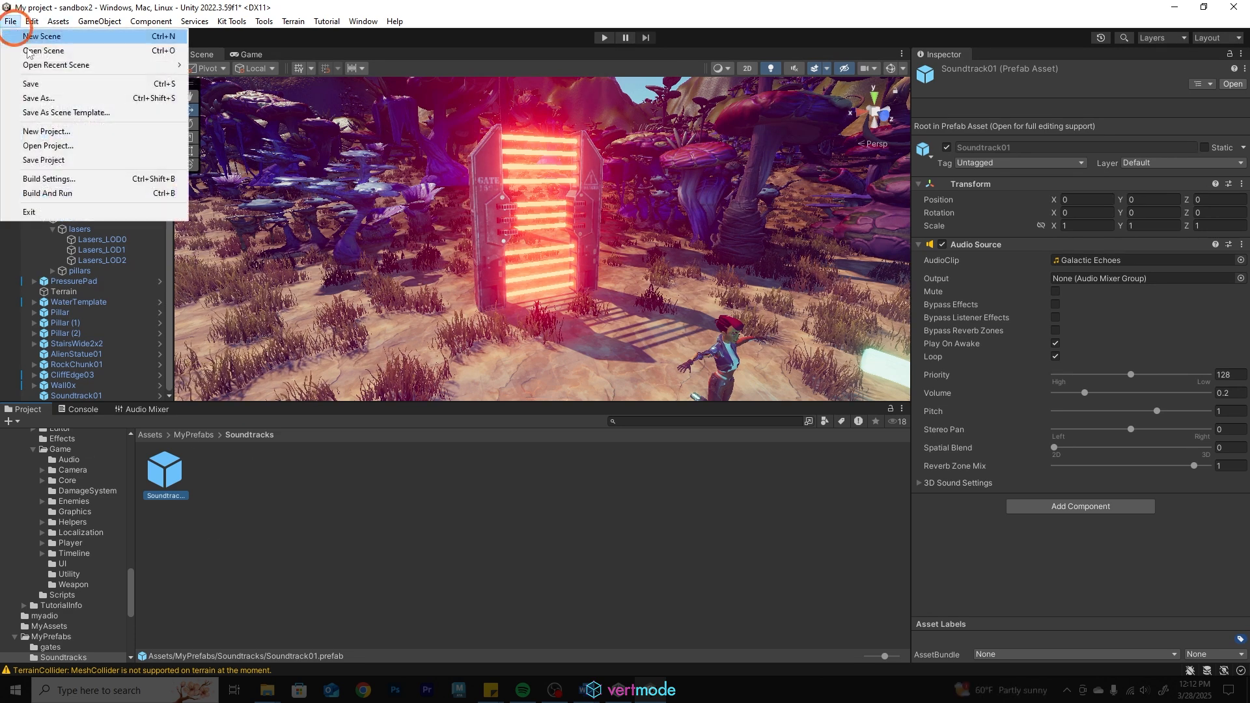
{"action": "left_click", "coordinate": [36, 81]}
{"action": "left_click", "coordinate": [10, 21]}
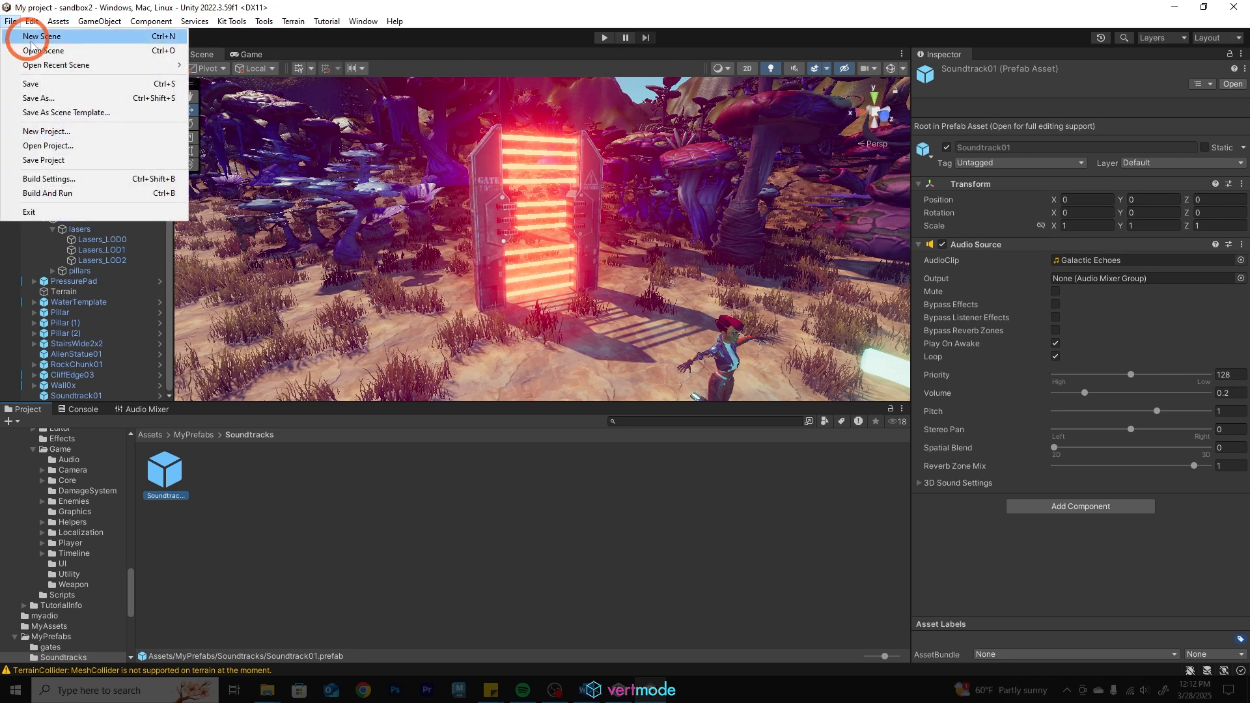
{"action": "left_click", "coordinate": [68, 53]}
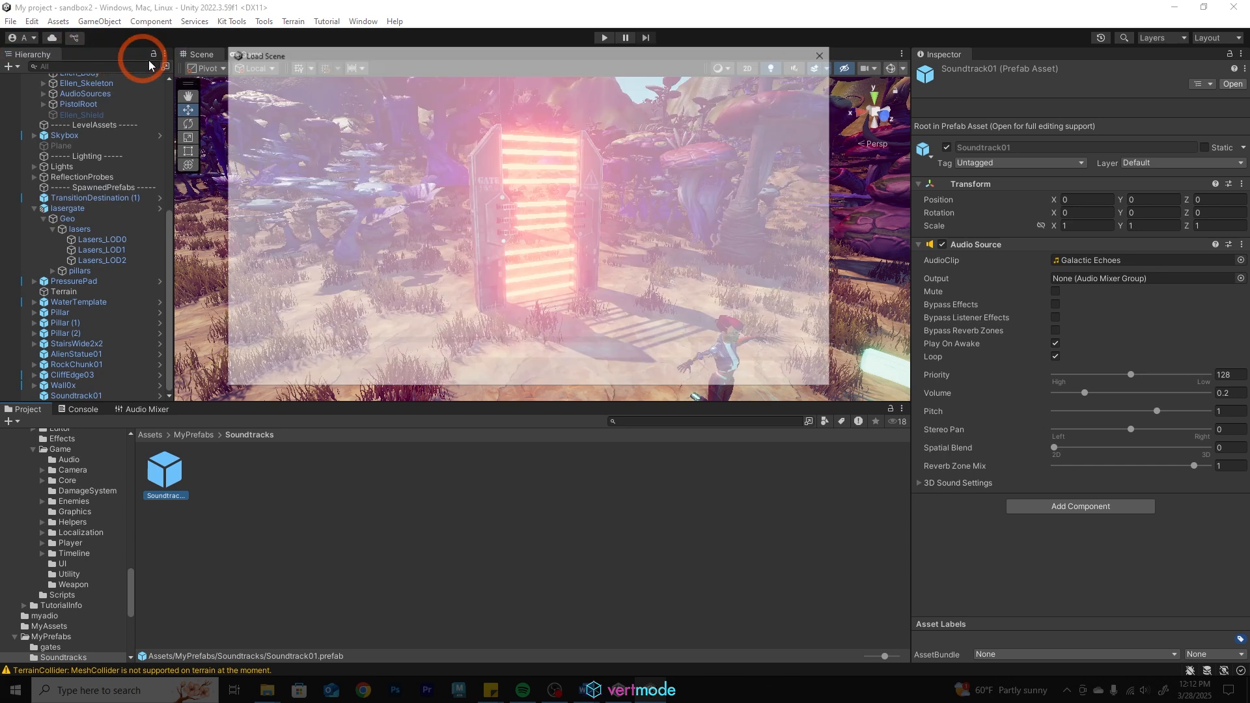
{"action": "double_click", "coordinate": [399, 194]}
{"action": "left_click", "coordinate": [380, 160]}
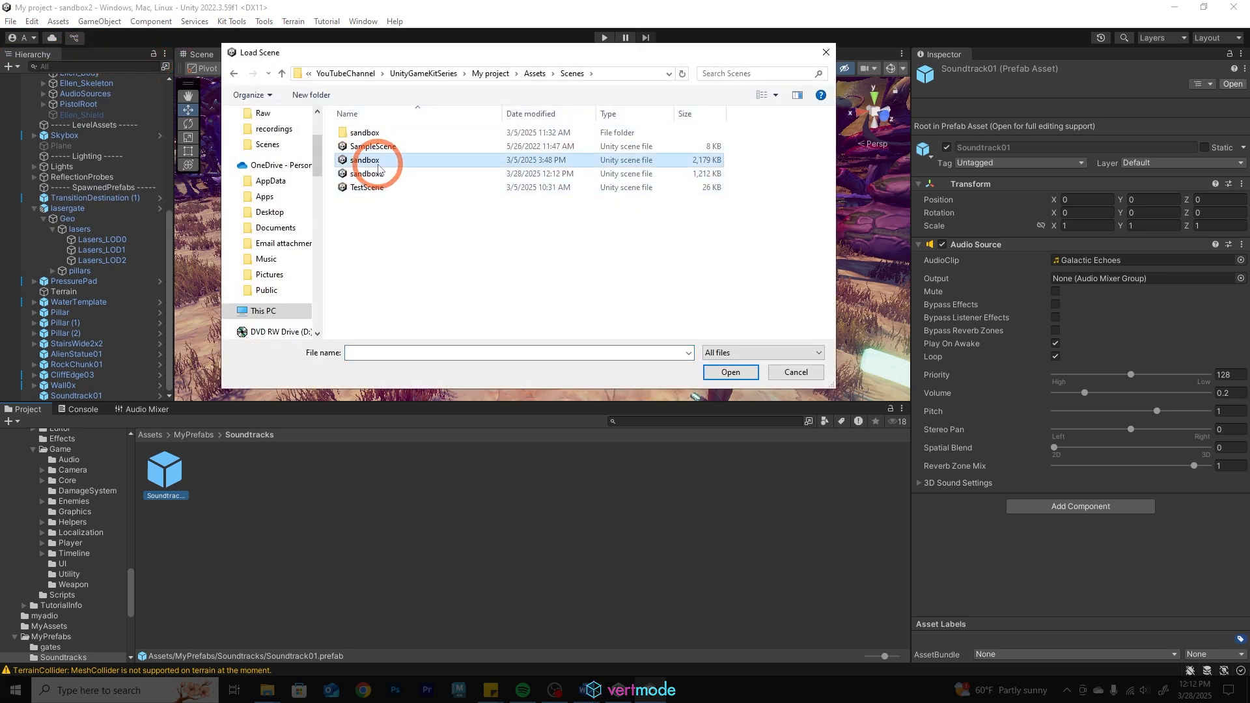
{"action": "left_click", "coordinate": [730, 371]}
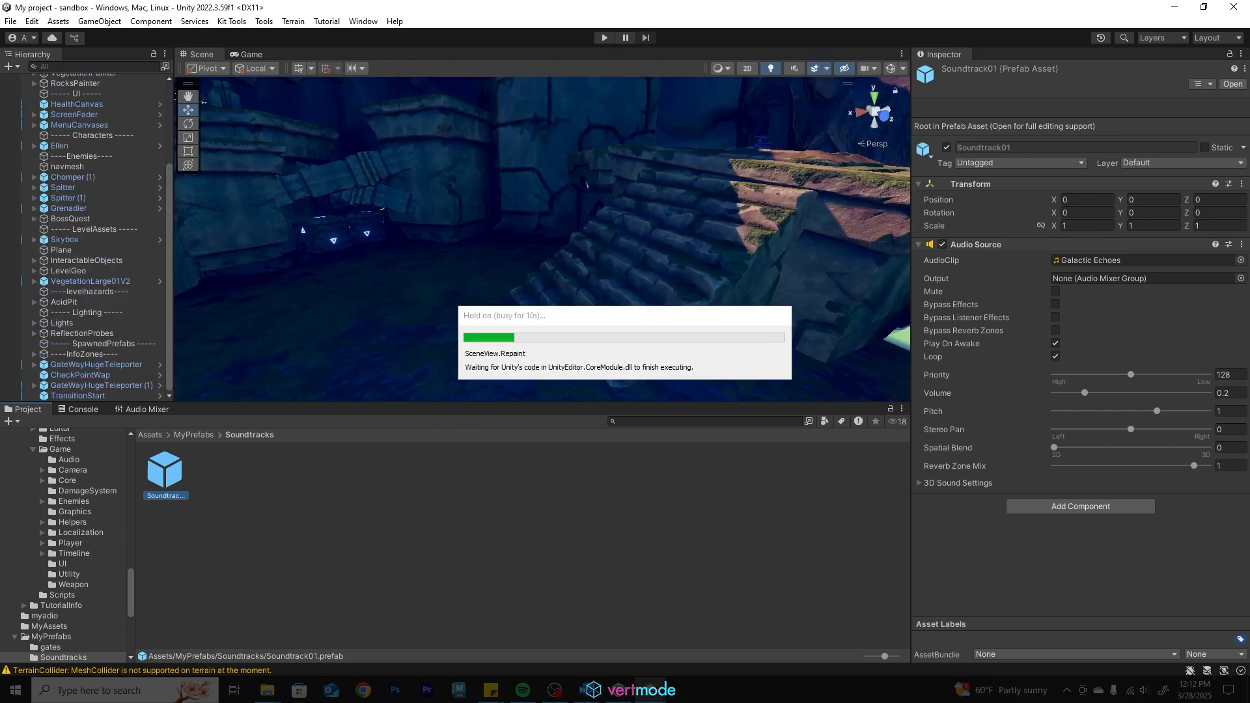
Add the Soundtrack01 prefab to the sandbox scene and set its position to X 0, Y 0, Z 0.
{"action": "left_click_drag", "start_coordinate": [171, 480], "coordinate": [463, 288]}
{"action": "left_click", "coordinate": [1111, 154]}
{"action": "type", "text": "052866"}
{"action": "left_click", "coordinate": [1133, 154]}
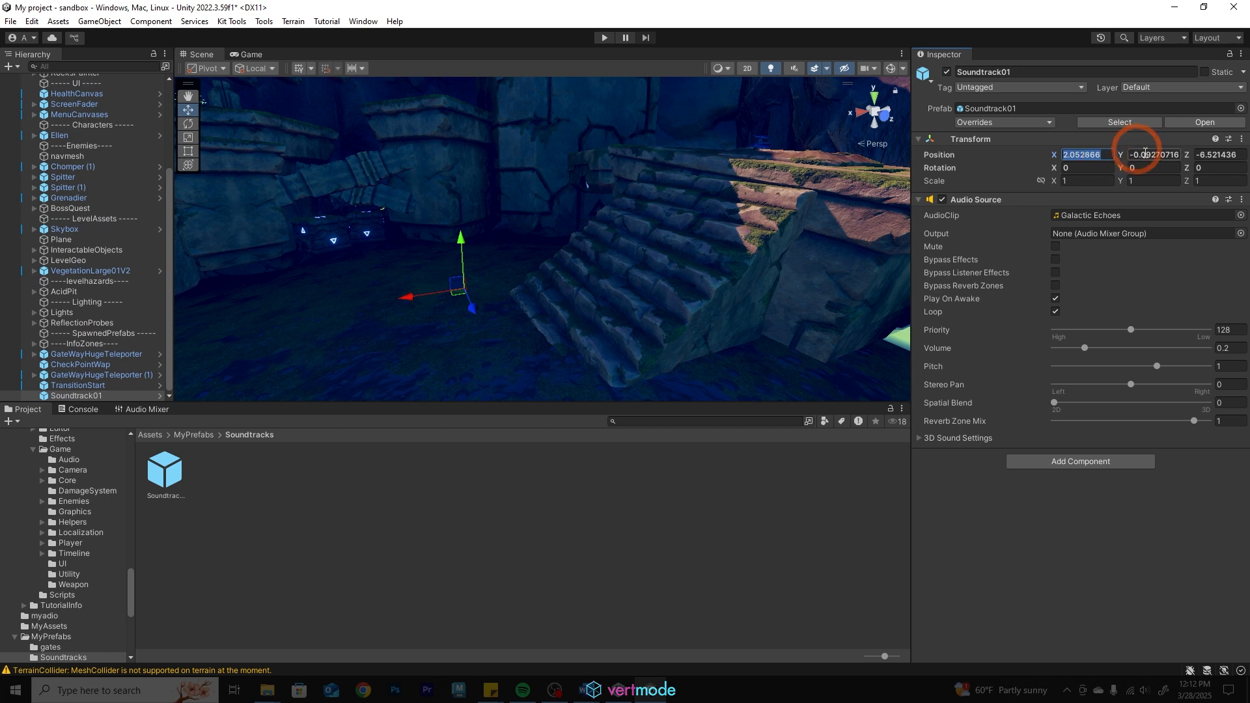
{"action": "type", "text": "0"}
{"action": "left_click", "coordinate": [1227, 156]}
{"action": "type", "text": "0"}
{"action": "key", "text": "Return"}
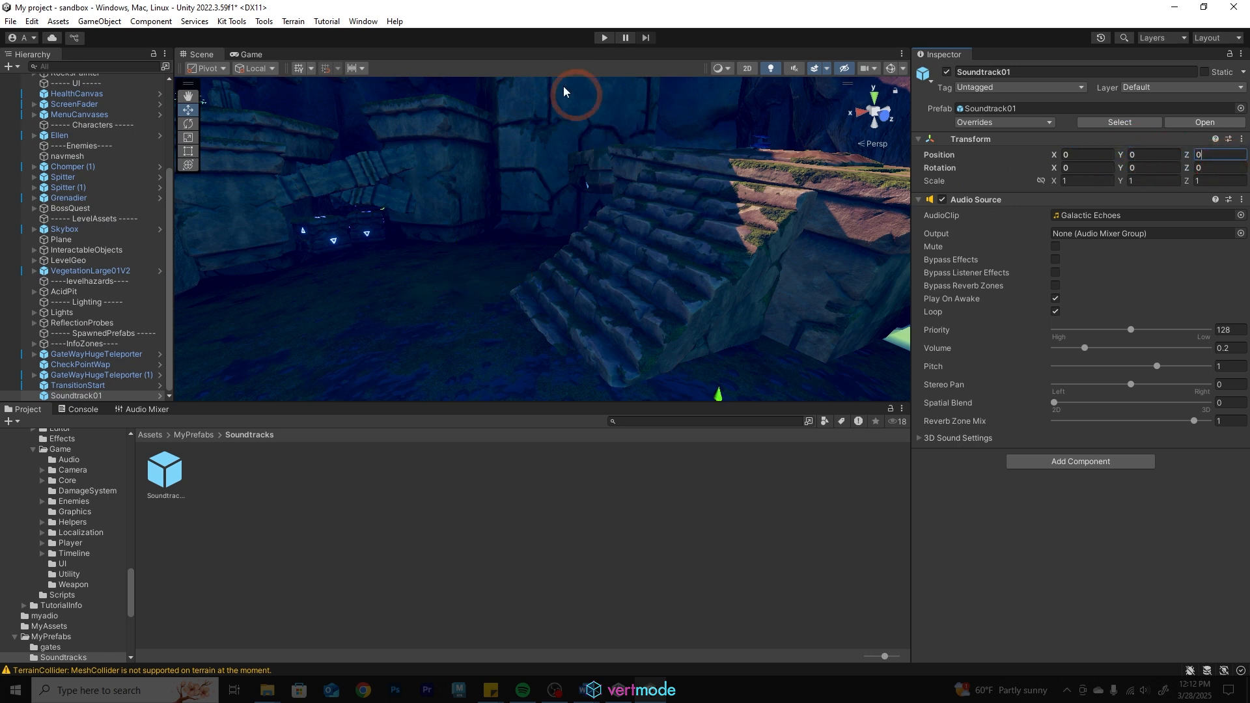
Play-test the sandbox scene with the soundtrack, running the character along the cave path into the glowing blue doorway.
{"action": "left_click", "coordinate": [606, 37]}
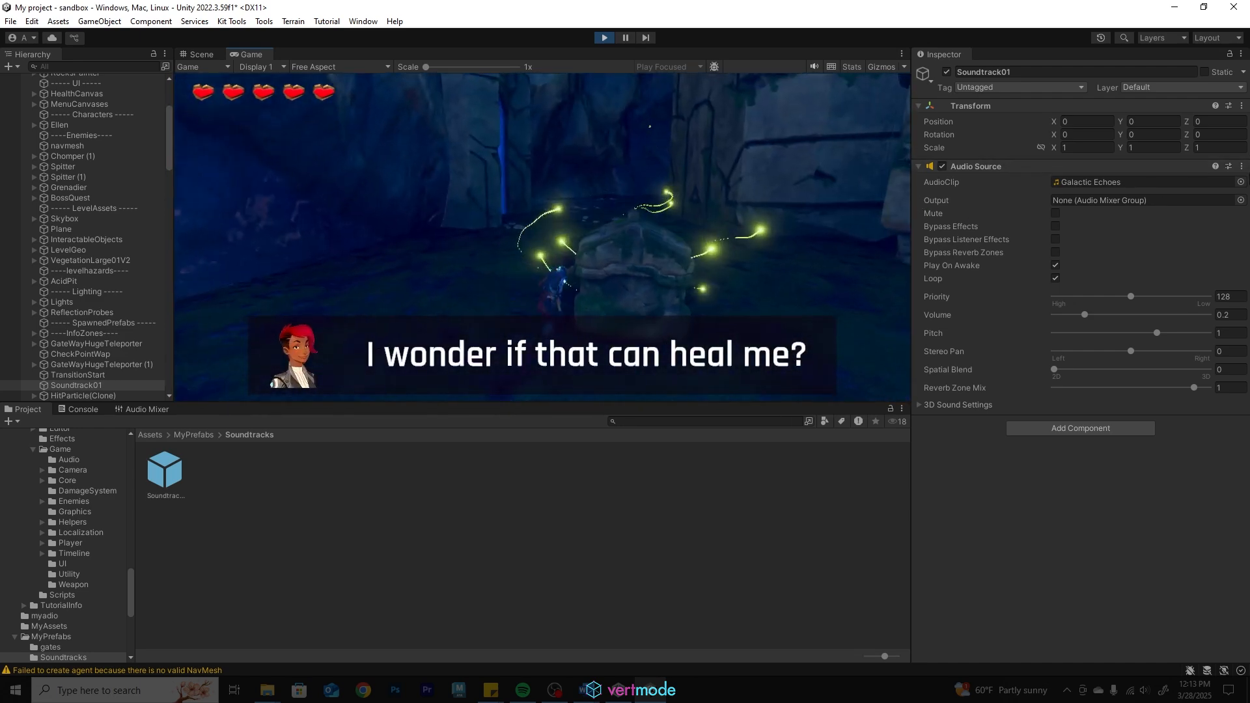
{"action": "left_click", "coordinate": [538, 238]}
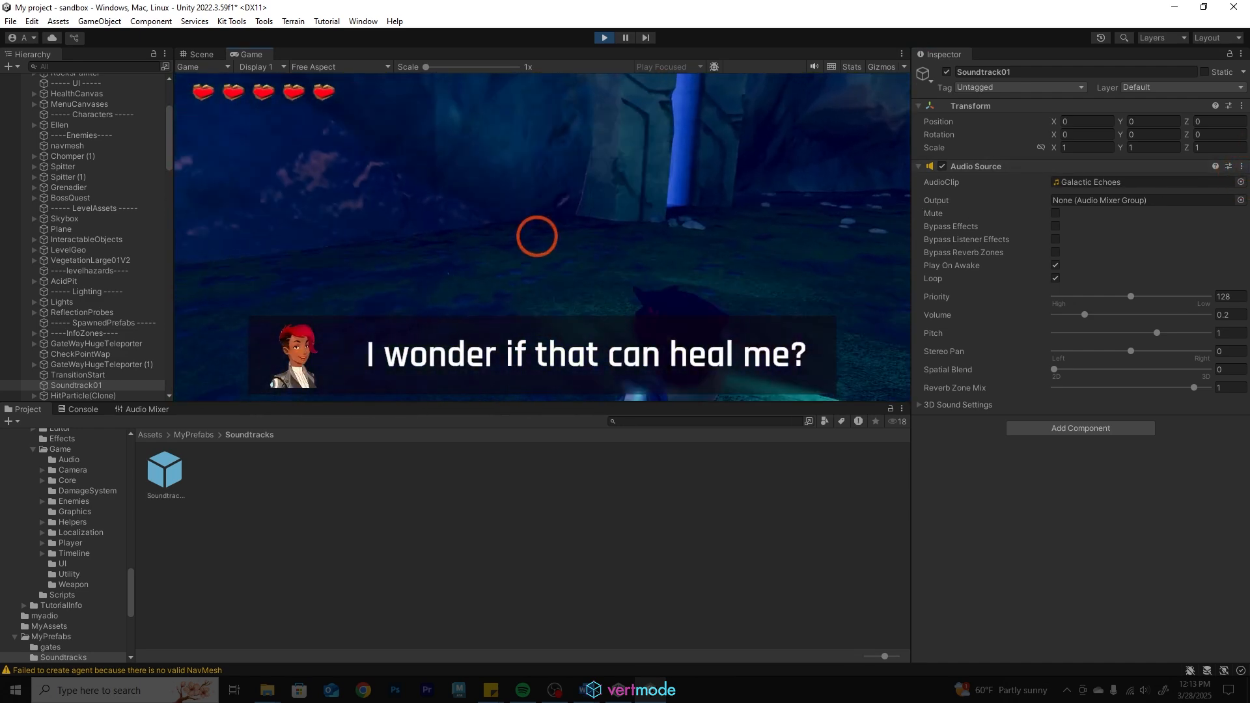
{"action": "key", "text": "w"}
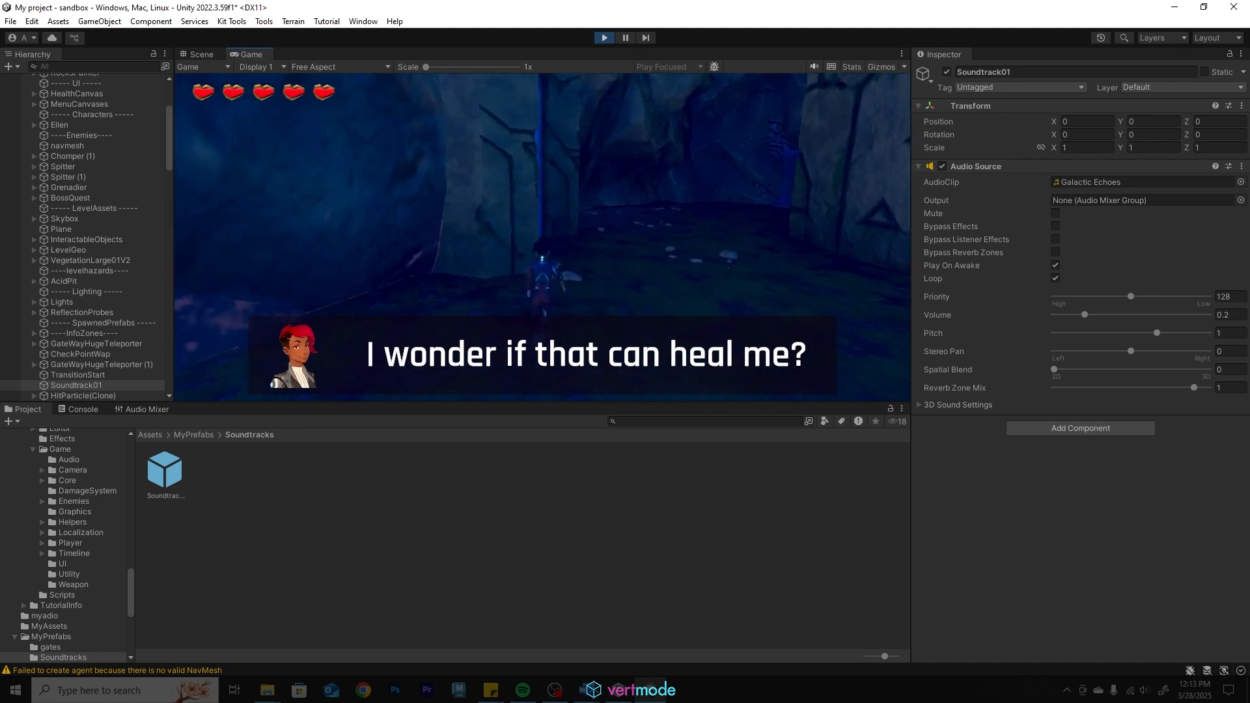
{"action": "key", "text": "w"}
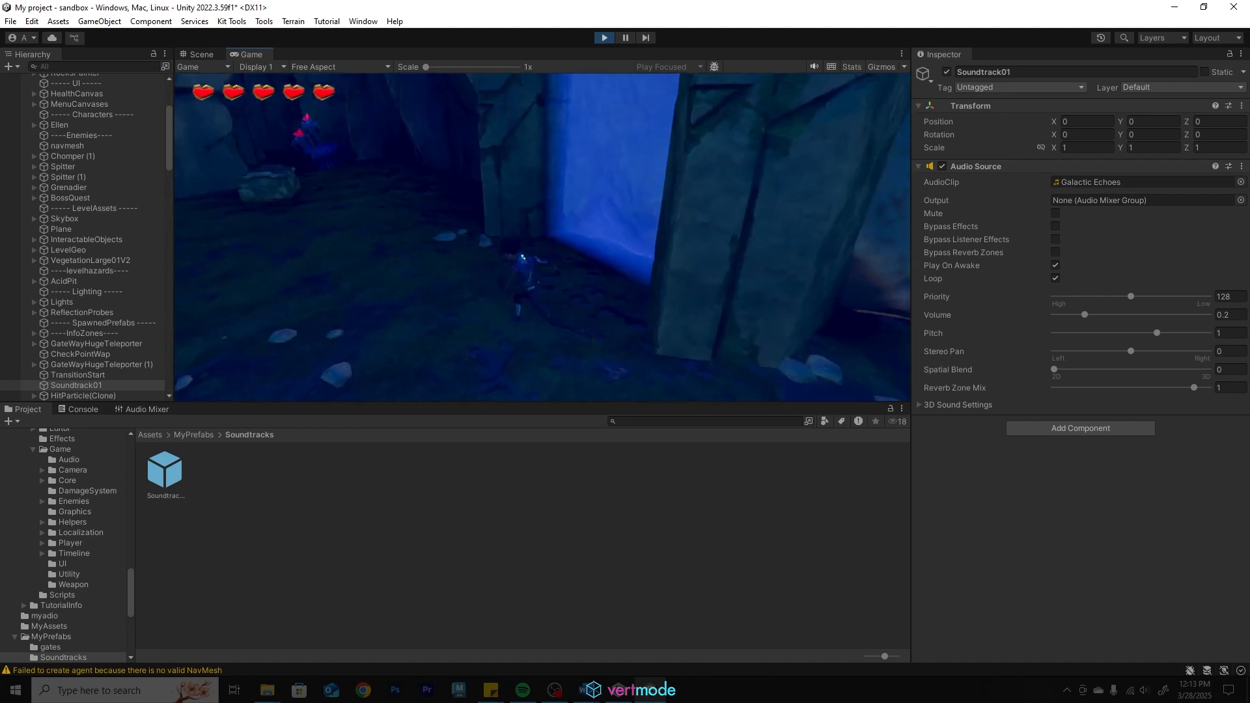
{"action": "key", "text": "w"}
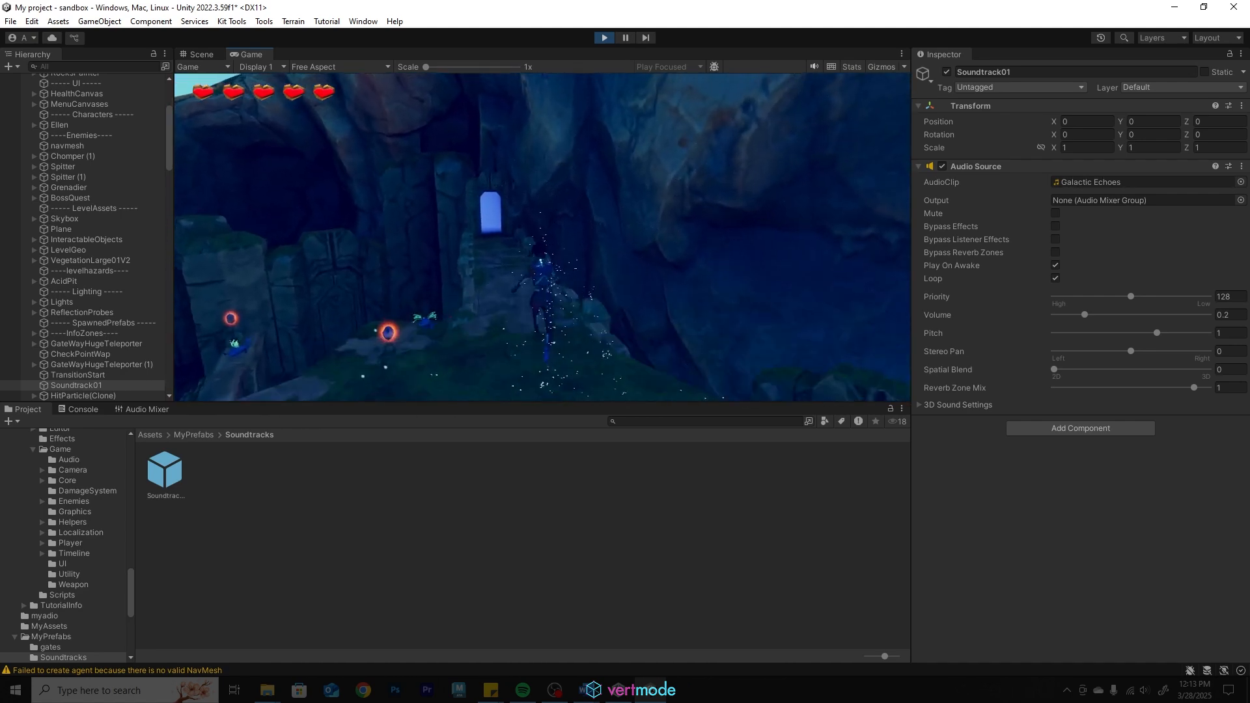
{"action": "key", "text": "space"}
{"action": "key", "text": "w"}
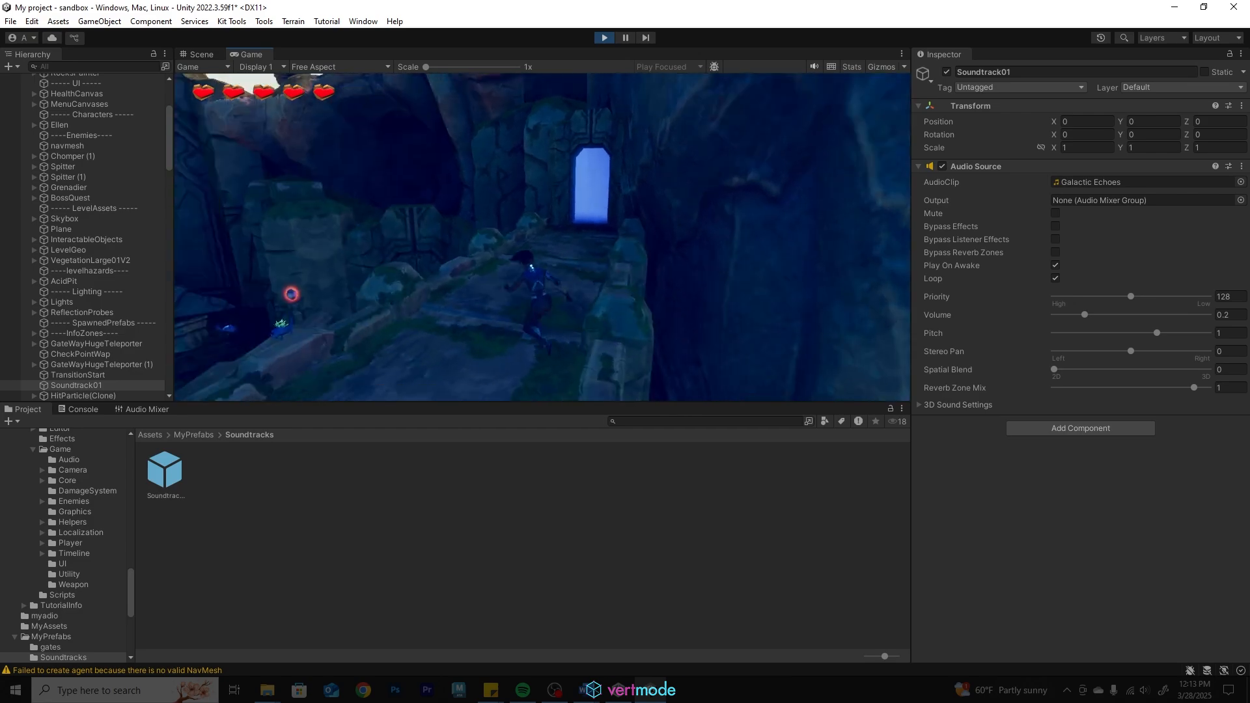
{"action": "key", "text": "w"}
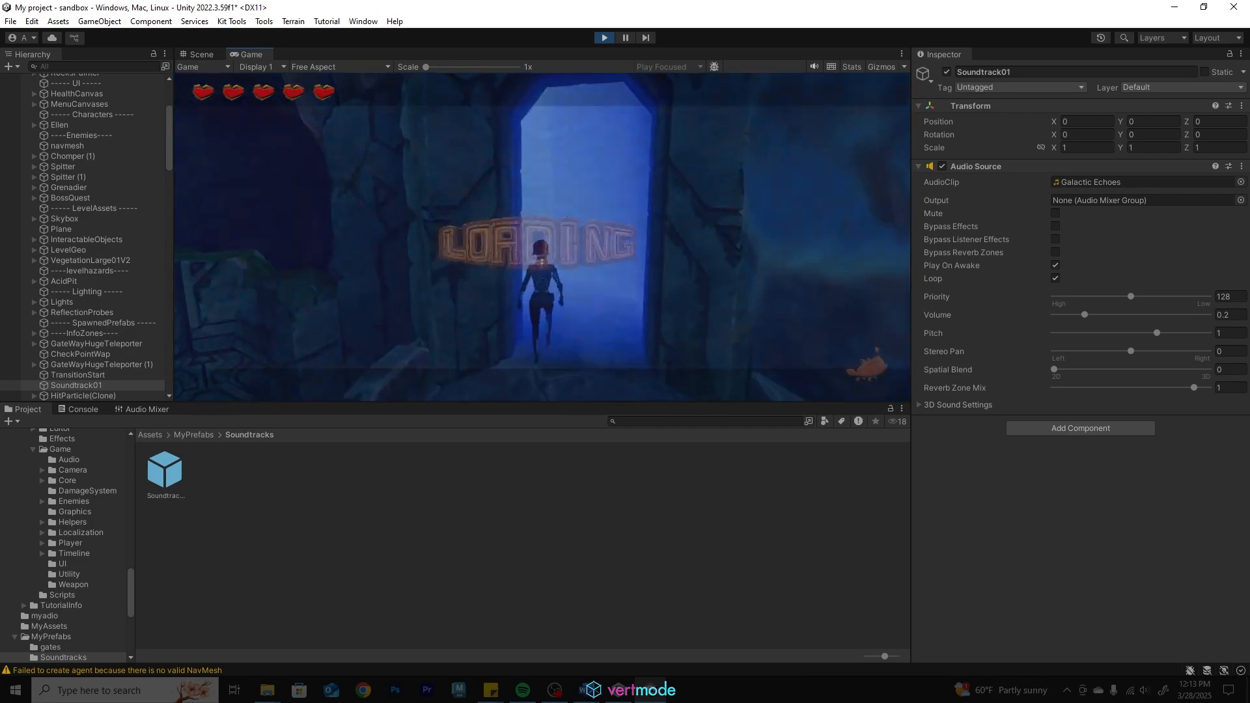